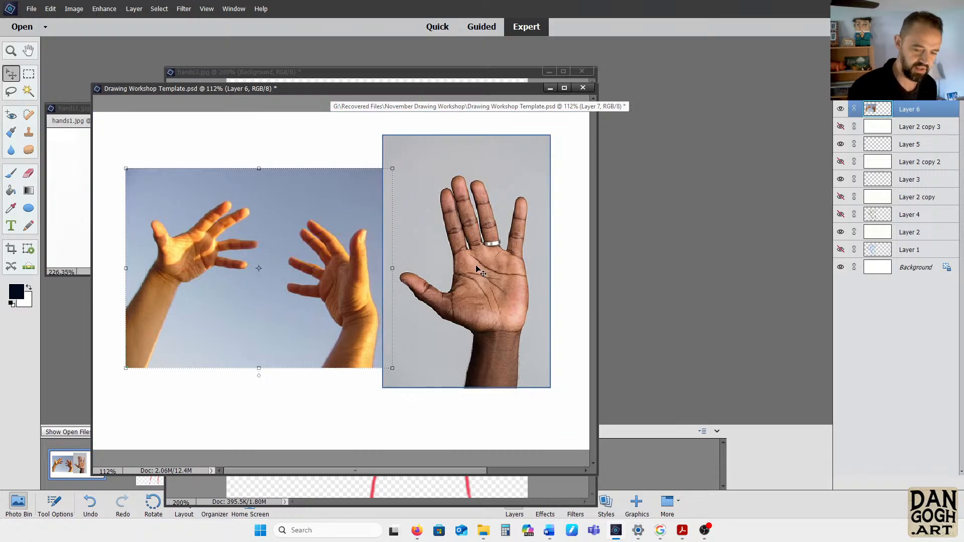
Set the foreground colour to bright pink (#fa3ab4) and activate the Brush tool
click(12, 174)
click(18, 297)
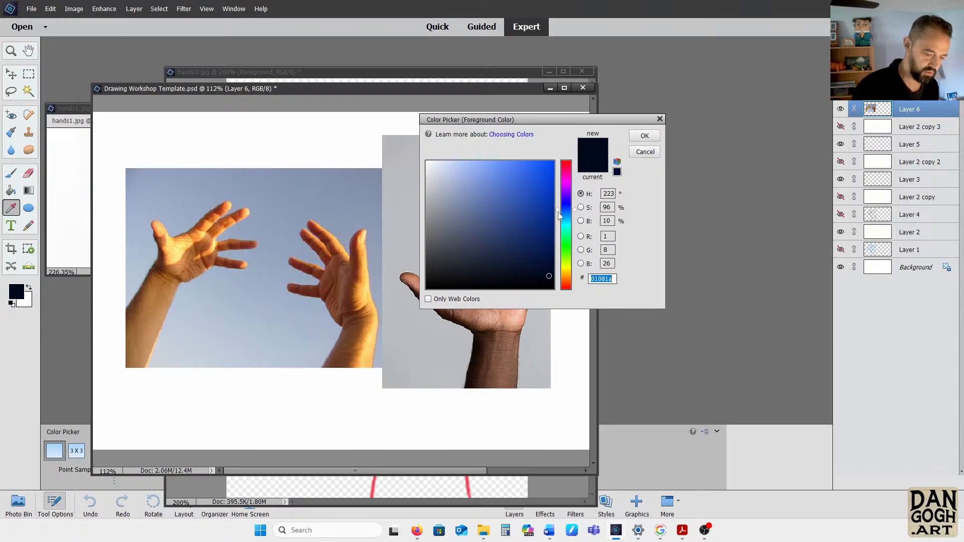
click(569, 177)
click(567, 168)
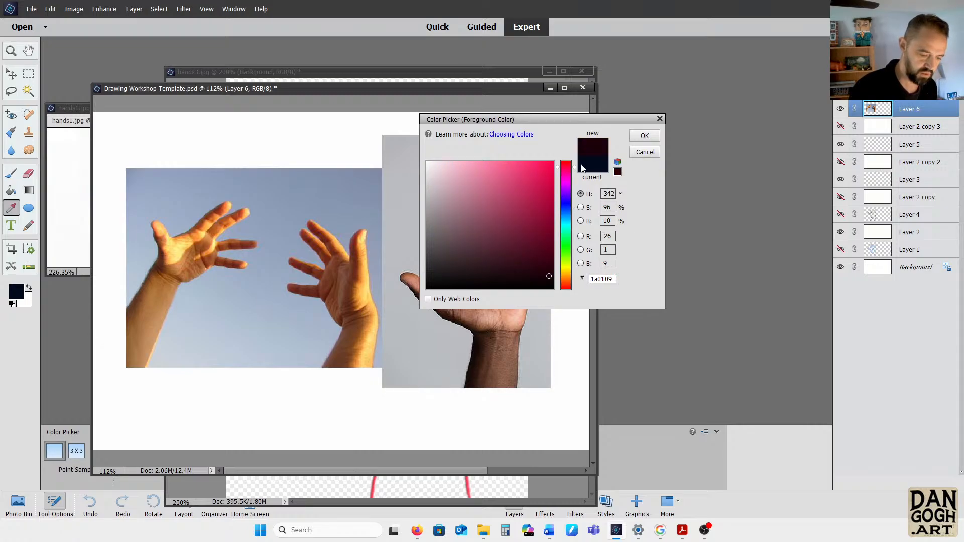
click(566, 175)
click(543, 163)
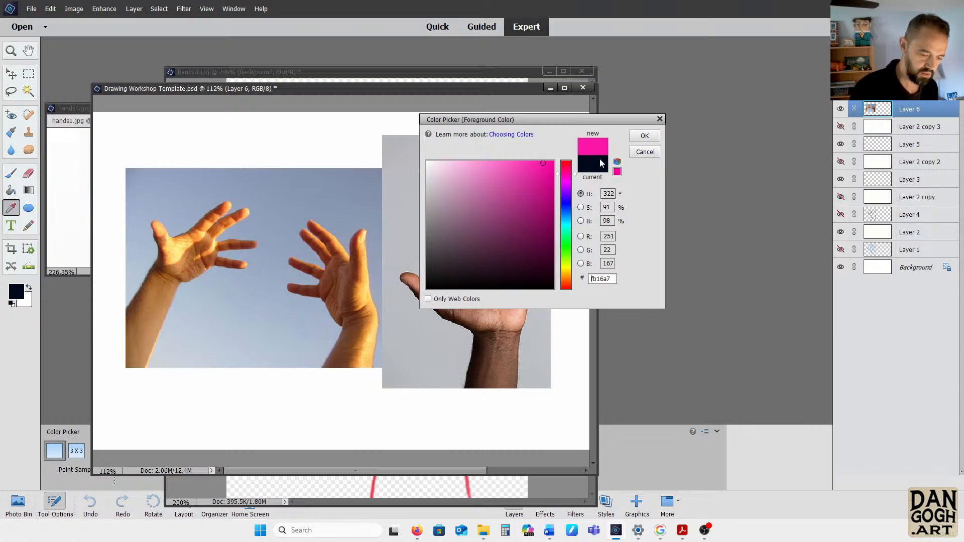
click(524, 164)
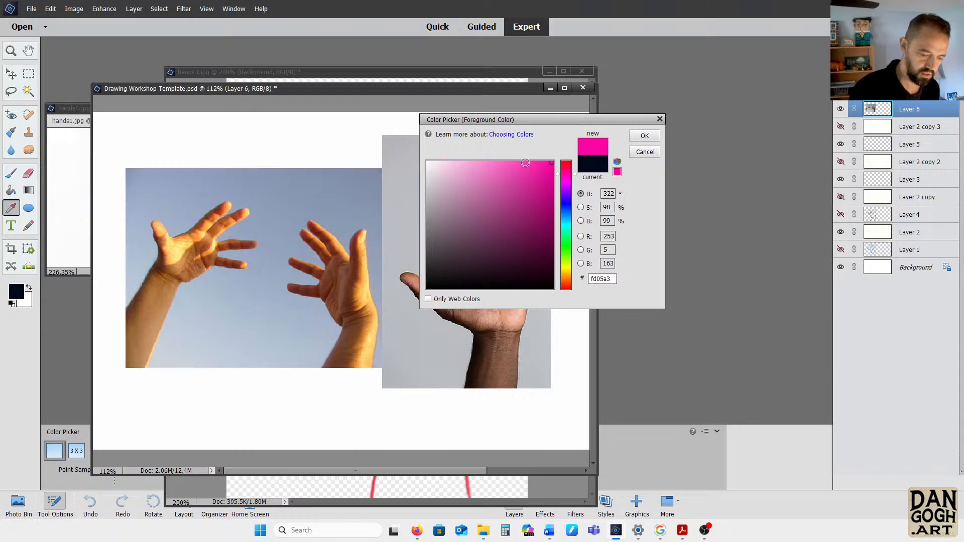
click(645, 136)
key(b)
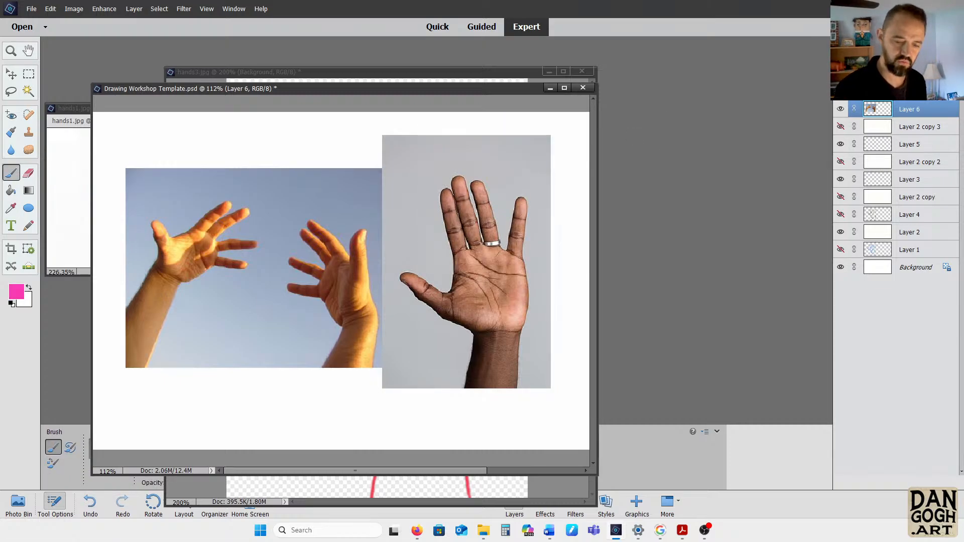
Move the ringed-hand photo on Layer 7 directly below Layer 2 copy and make Layer 3 the active layer
click(909, 74)
drag(908, 91, 908, 199)
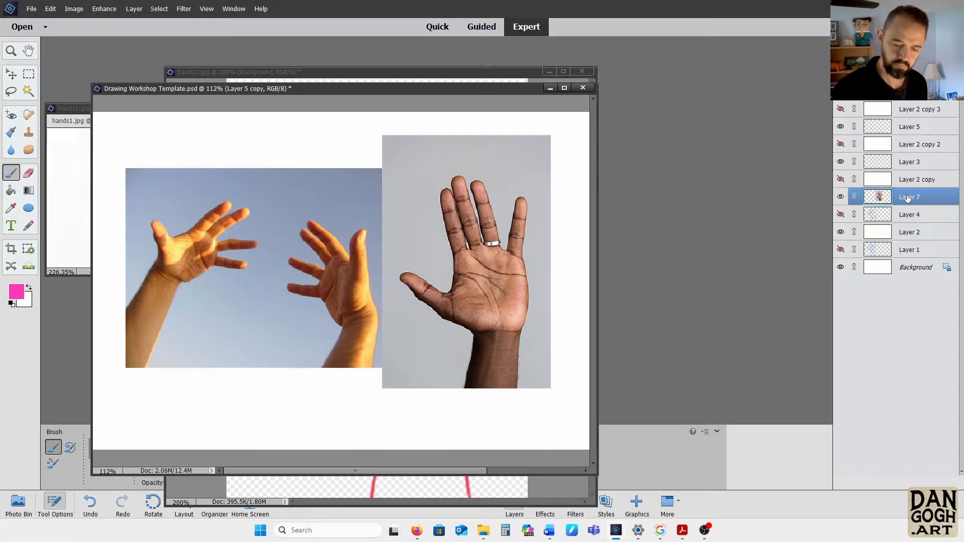
click(923, 164)
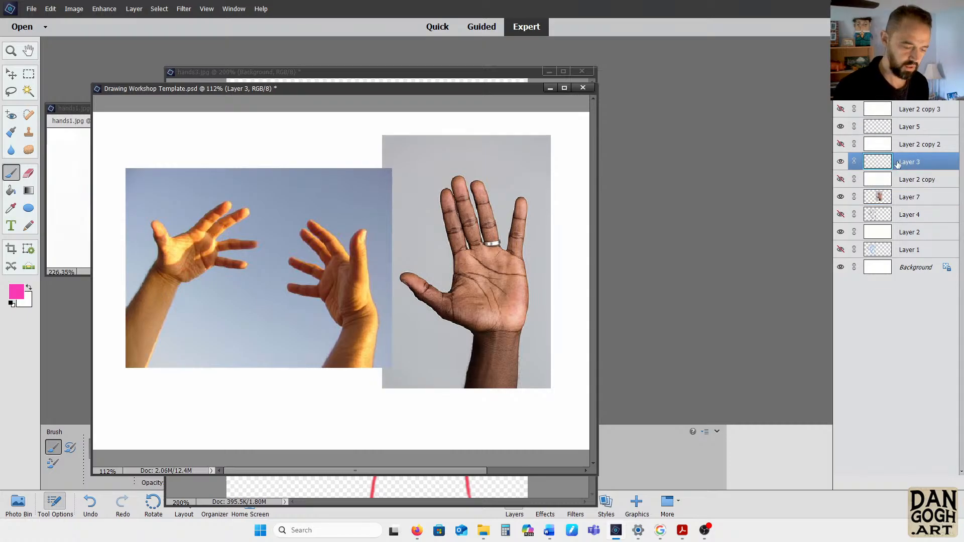
Enlarge the document window and paint a pink four-sided box over the palm of the ringed hand
key(ctrl+plus)
key(ctrl+plus)
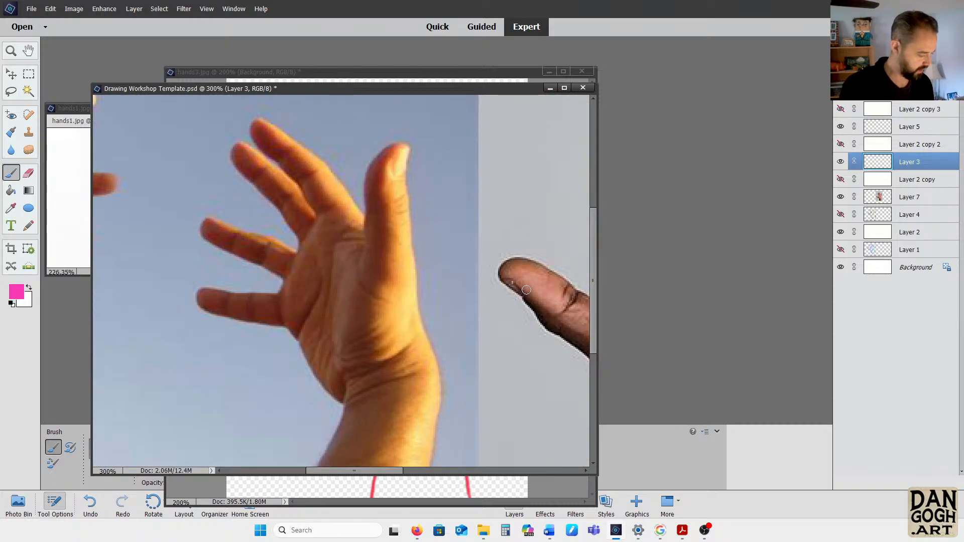
mouse_move(528, 290)
mouse_down()
mouse_move(274, 315)
mouse_move(218, 331)
mouse_up()
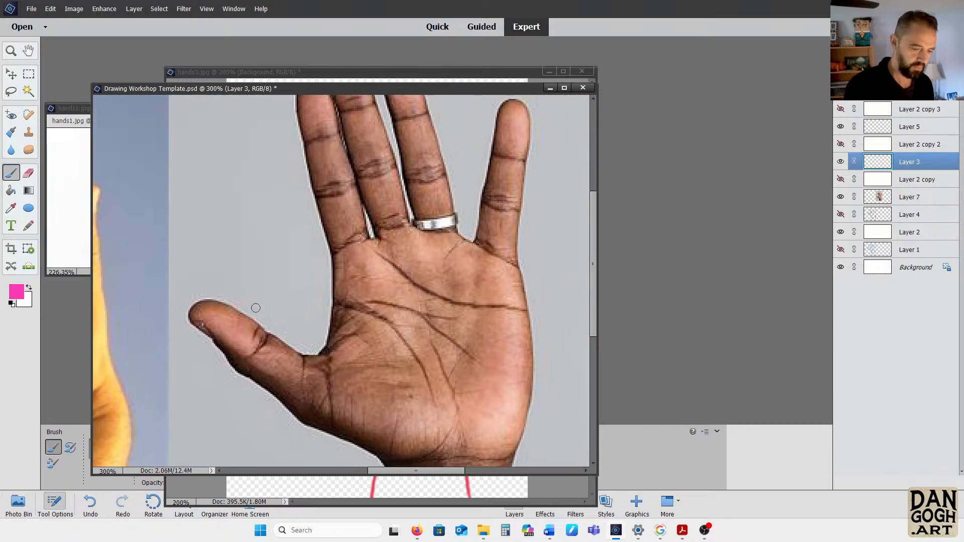
drag(594, 87, 757, 10)
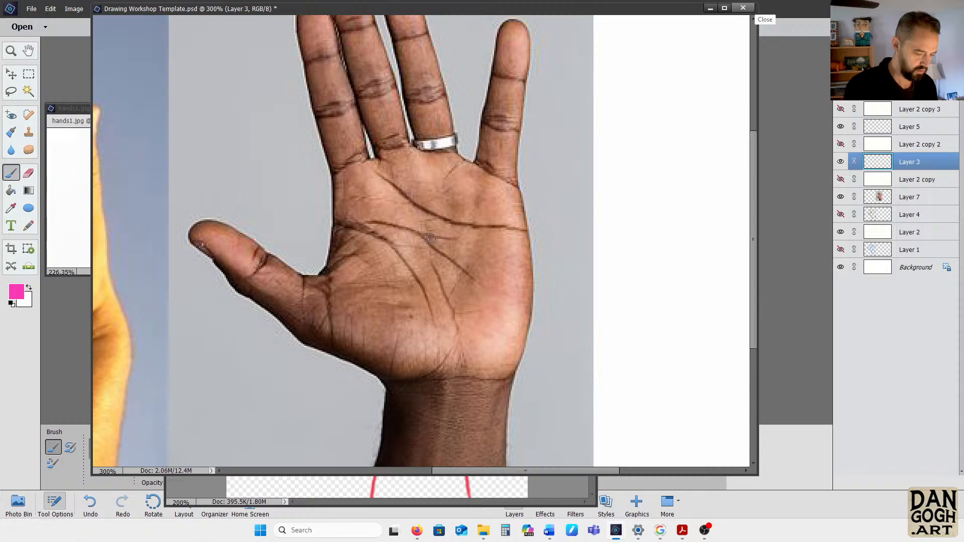
key(ctrl+minus)
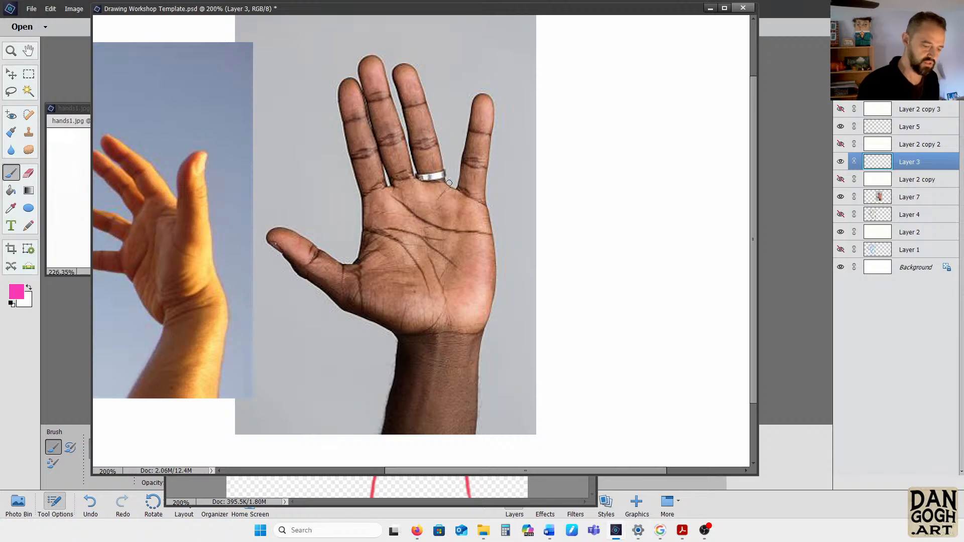
drag(372, 193, 497, 179)
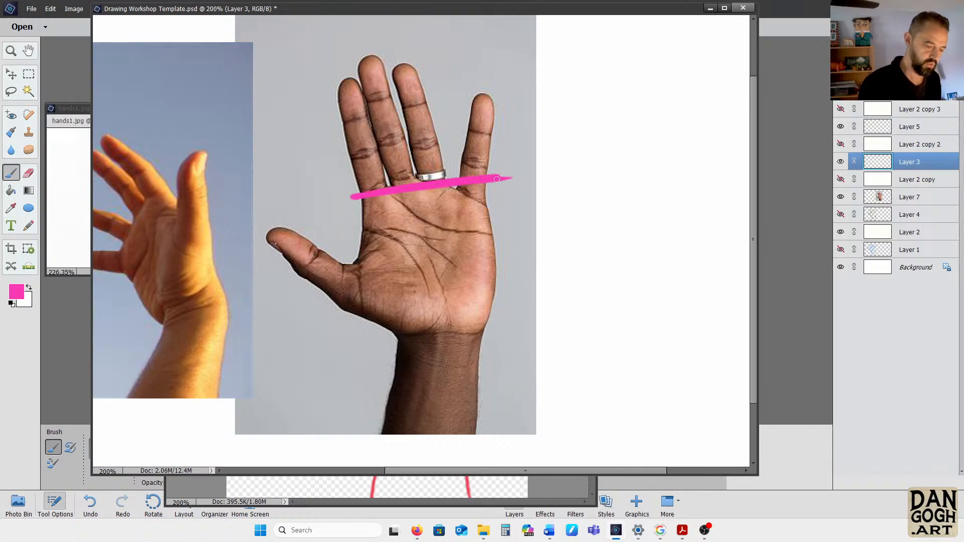
mouse_move(360, 196)
mouse_down()
mouse_move(382, 328)
mouse_move(369, 334)
mouse_move(507, 318)
mouse_up()
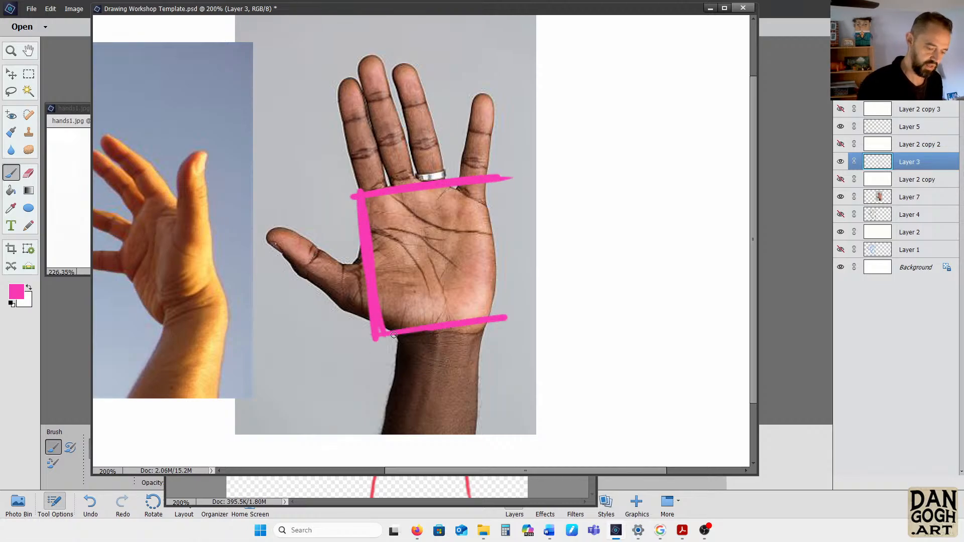
drag(356, 341, 521, 329)
drag(480, 184, 493, 324)
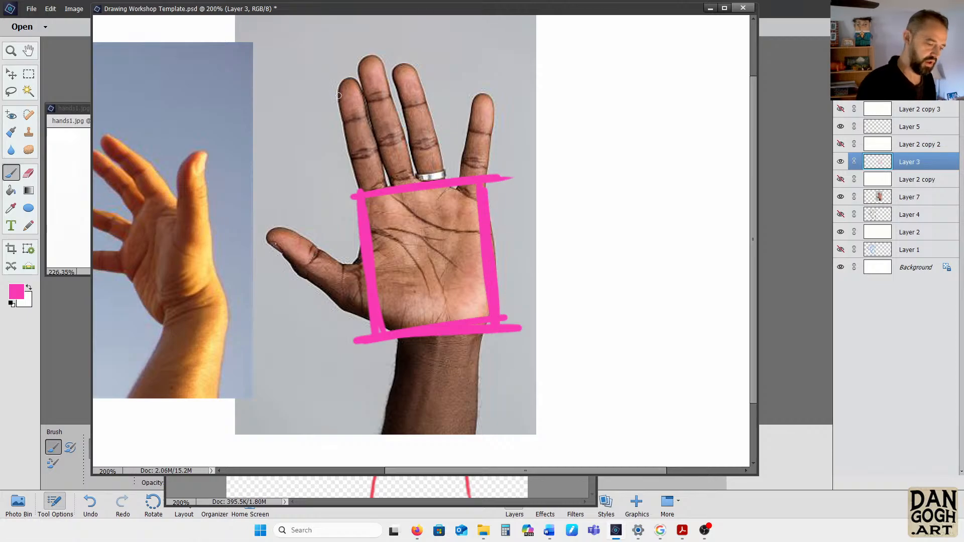
Block in the index and middle fingers with long pink boxes and round off the middle fingertip
mouse_move(339, 95)
mouse_down()
mouse_move(353, 197)
mouse_move(328, 85)
mouse_move(357, 80)
mouse_move(378, 185)
mouse_up()
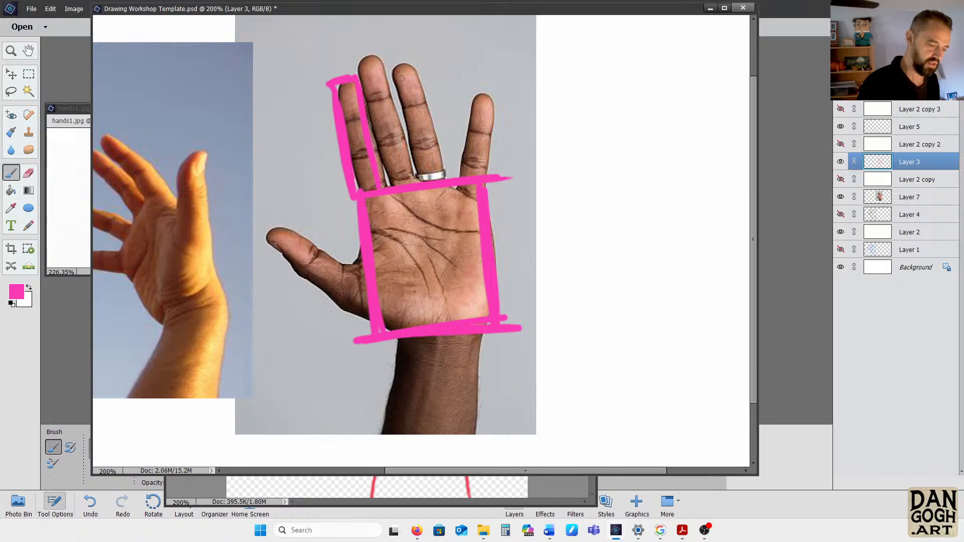
mouse_move(372, 70)
mouse_down()
mouse_move(390, 190)
mouse_move(363, 82)
mouse_move(382, 69)
mouse_move(405, 174)
mouse_move(387, 85)
mouse_move(407, 160)
mouse_move(393, 112)
mouse_up()
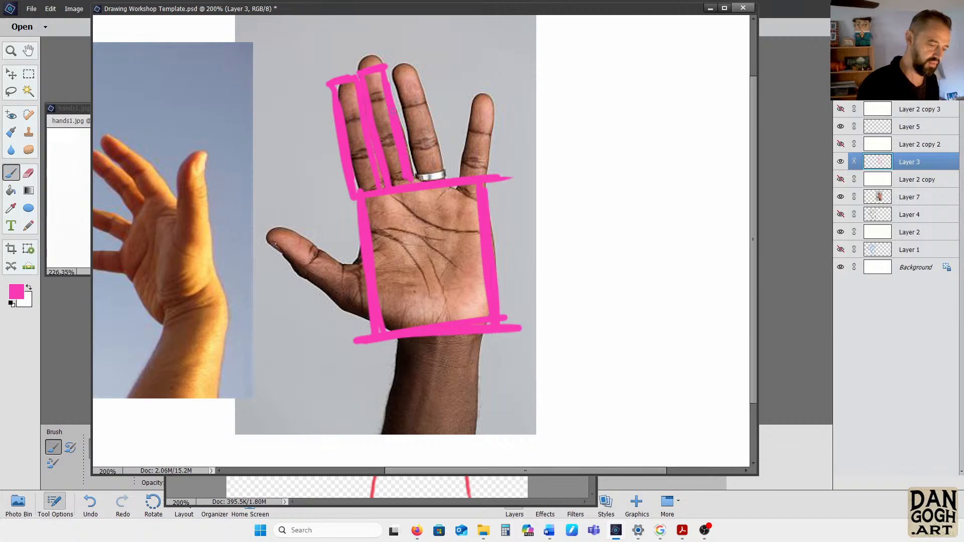
drag(383, 69, 358, 72)
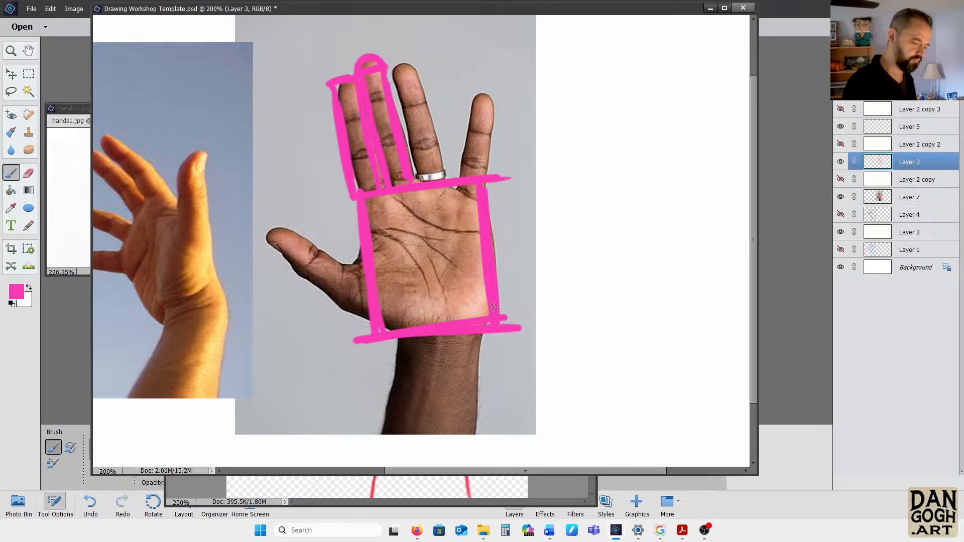
Block in the thumb with an oval tip and joined segments, and draw both sides of the wrist in pink
mouse_move(276, 232)
mouse_down()
mouse_move(309, 257)
mouse_move(271, 249)
mouse_move(286, 230)
mouse_move(310, 287)
mouse_move(348, 272)
mouse_up()
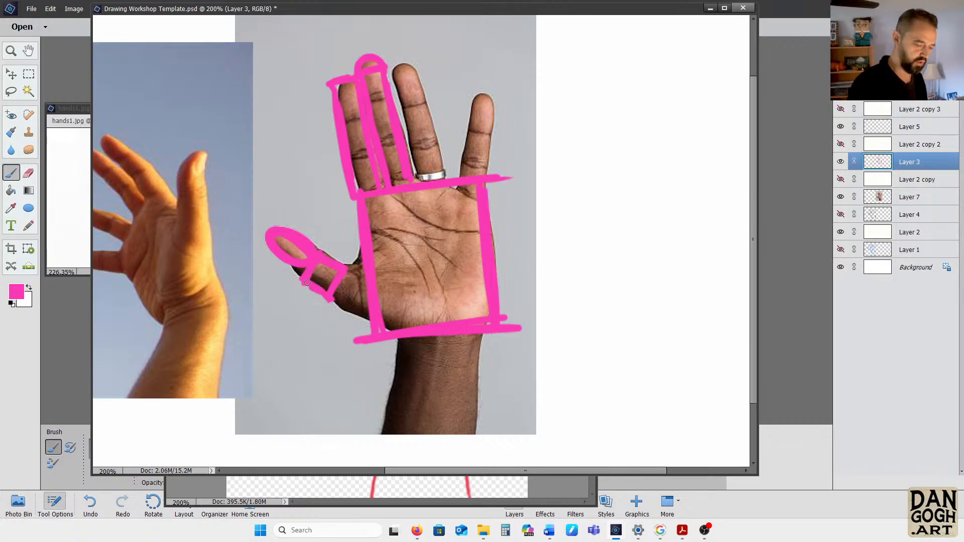
mouse_move(307, 278)
mouse_down()
mouse_move(294, 267)
mouse_move(305, 257)
mouse_move(349, 271)
mouse_move(329, 299)
mouse_move(341, 316)
mouse_move(314, 293)
mouse_move(370, 332)
mouse_move(420, 345)
mouse_move(394, 384)
mouse_up()
drag(397, 336, 374, 447)
drag(375, 447, 393, 375)
drag(480, 332, 479, 451)
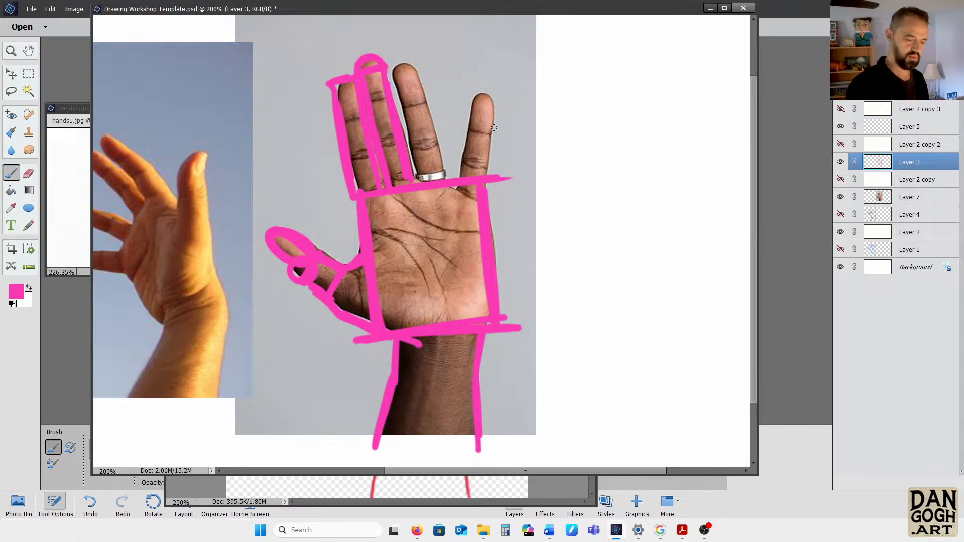
Block in the little finger and the ring finger with narrow pink boxes rising from the palm box
mouse_move(461, 176)
mouse_down()
mouse_move(472, 96)
mouse_move(493, 100)
mouse_move(483, 172)
mouse_up()
mouse_move(415, 83)
mouse_down()
mouse_move(394, 69)
mouse_move(418, 183)
mouse_move(392, 67)
mouse_move(414, 65)
mouse_move(444, 175)
mouse_up()
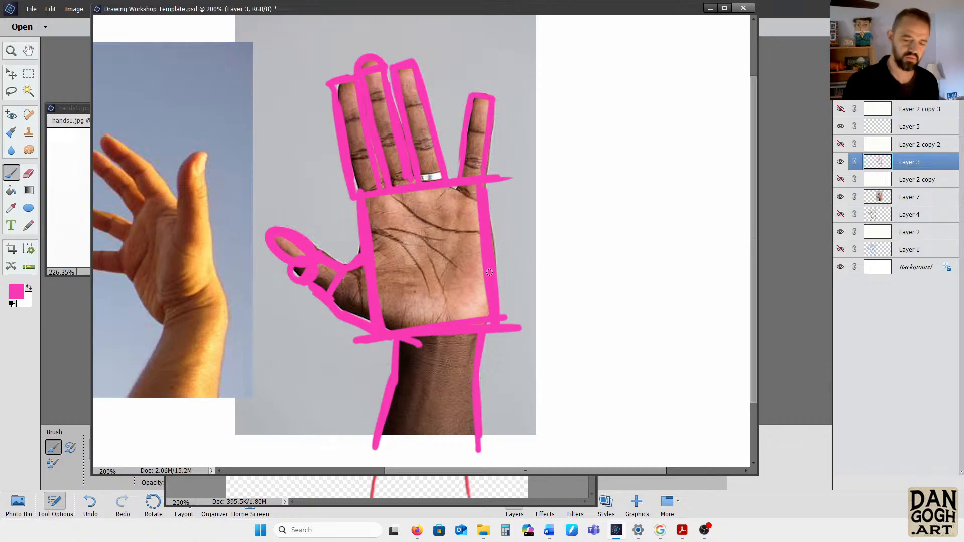
Show the white overlay layers Layer 2 copy and Layer 2 copy 2
click(841, 180)
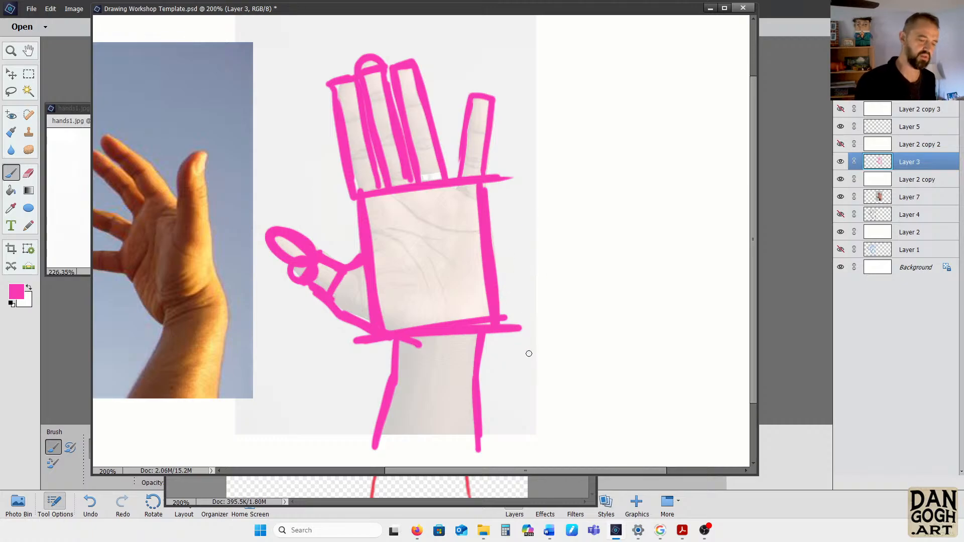
click(841, 144)
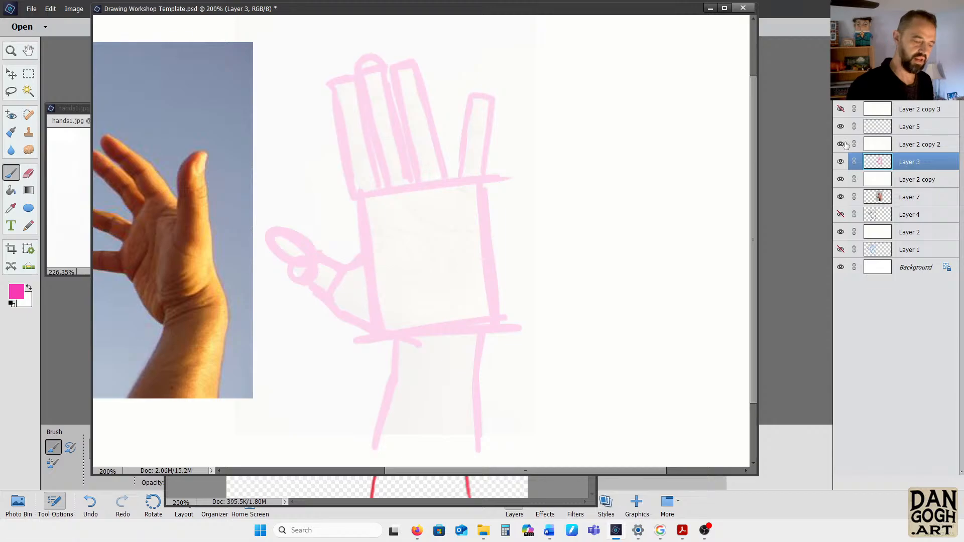
Change the foreground colour to a very dark purple
click(17, 291)
click(542, 249)
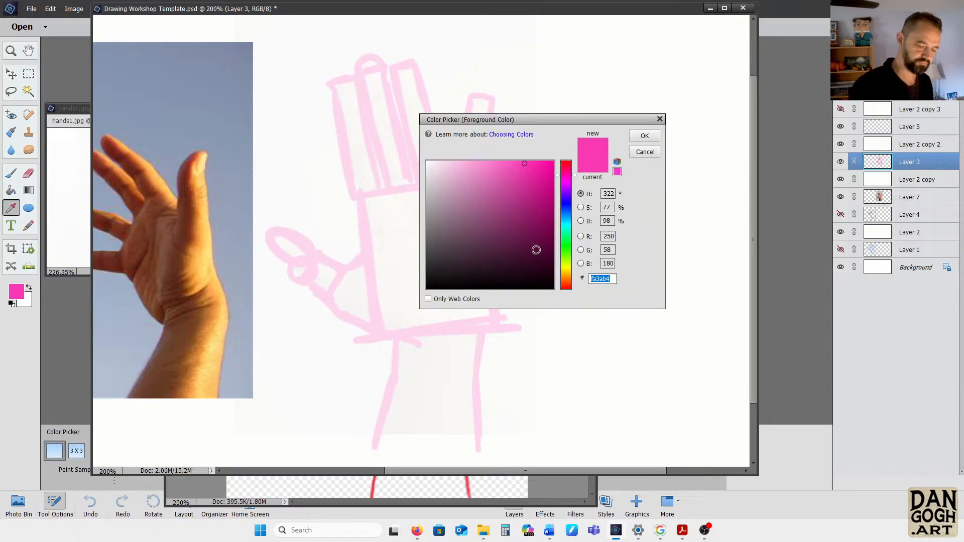
click(643, 137)
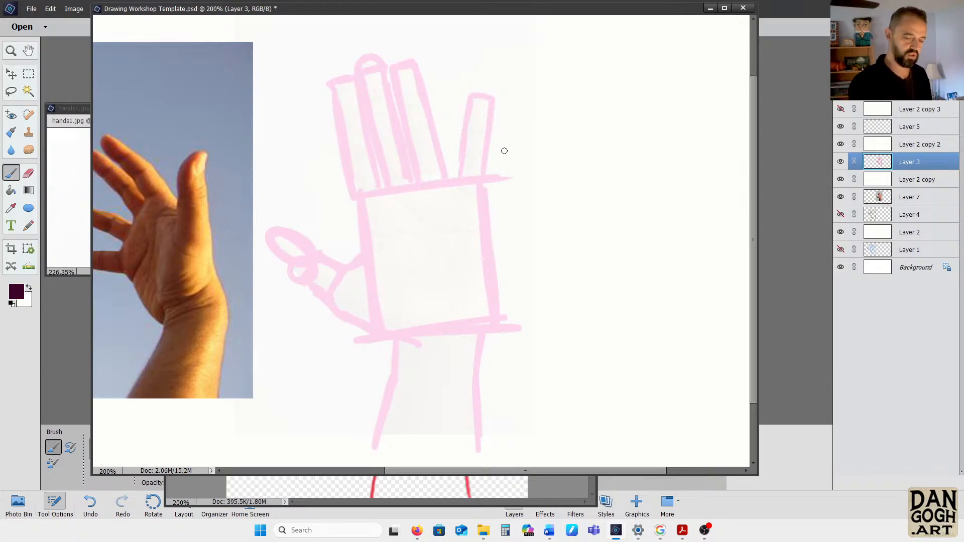
Lower the opacity of the pink sketch on Layer 3, with Layer 2 copy shown and Layer 2 copy 2 hidden
click(841, 179)
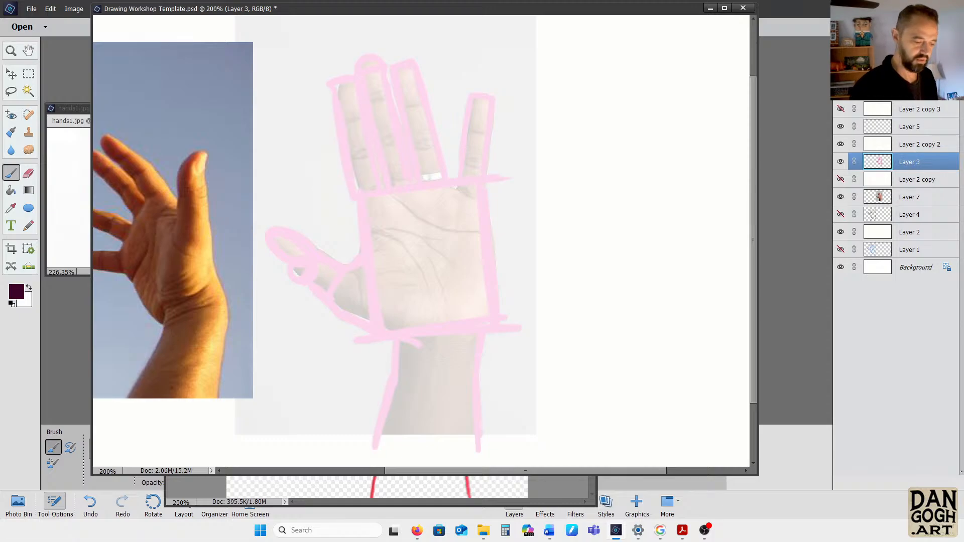
drag(932, 71, 922, 71)
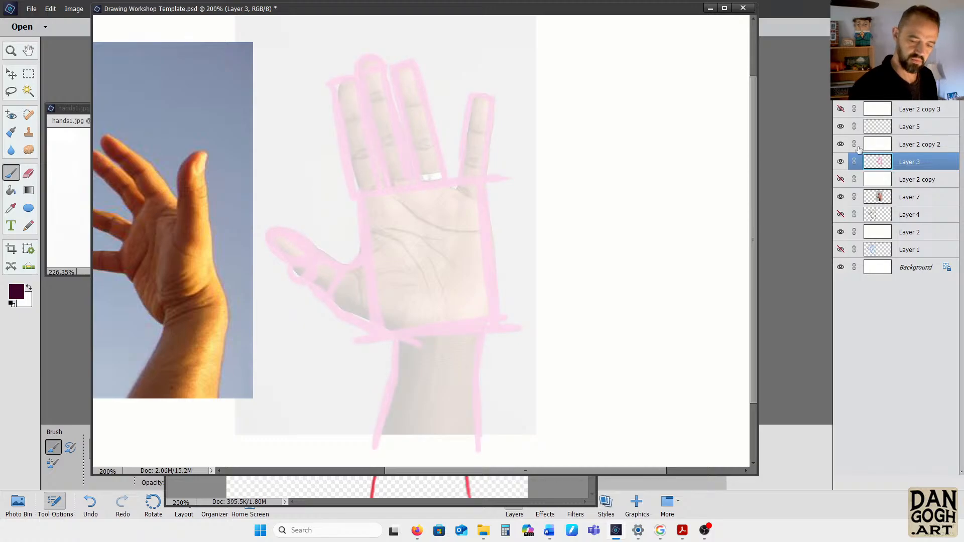
click(841, 145)
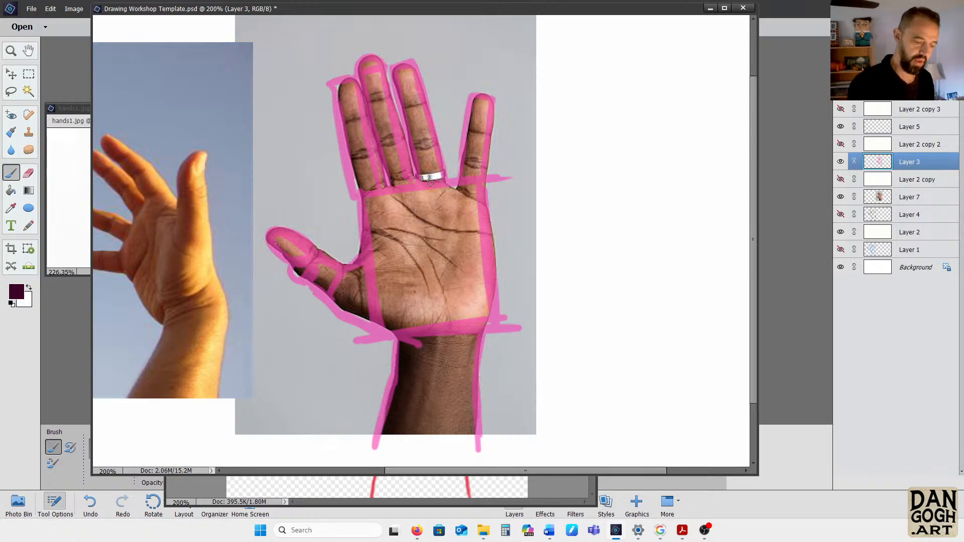
click(841, 180)
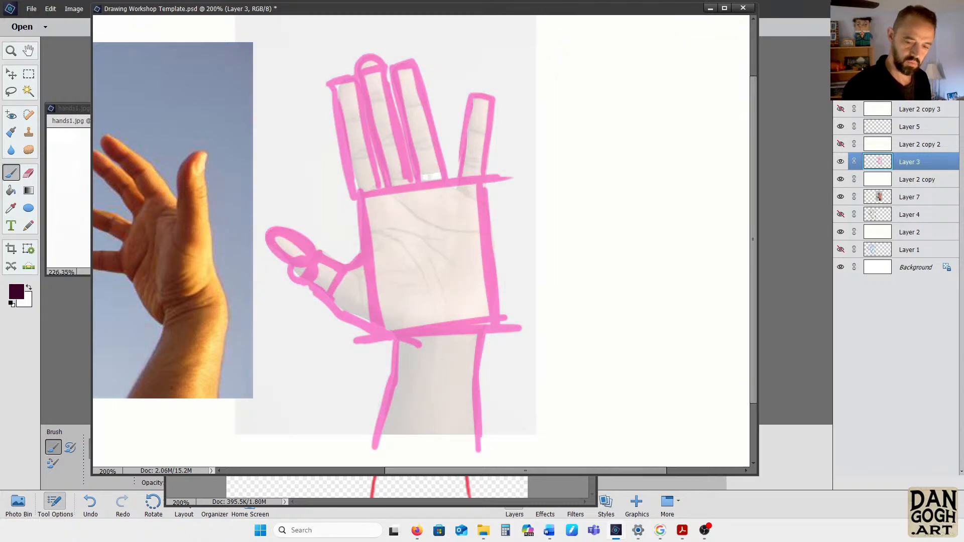
mouse_move(938, 74)
mouse_down()
mouse_move(924, 74)
mouse_move(933, 74)
mouse_up()
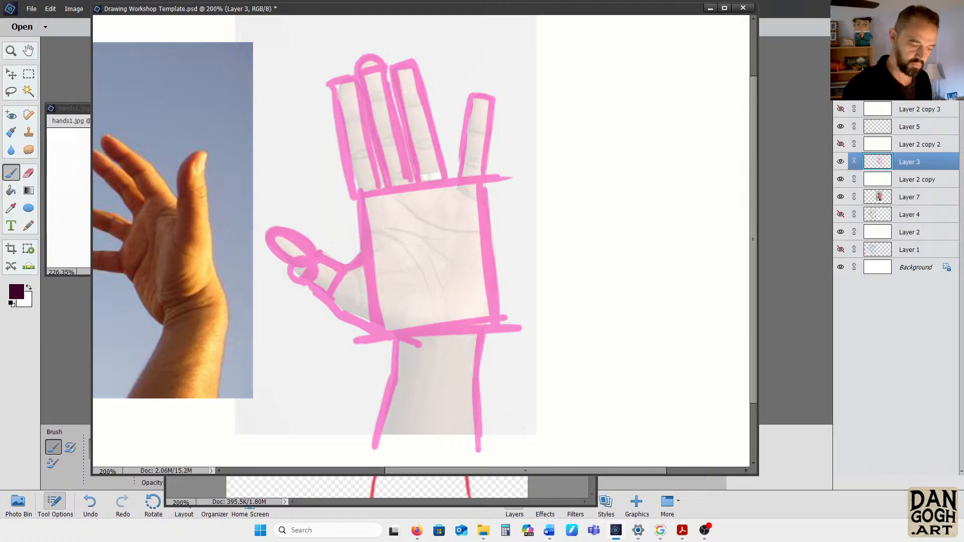
Lower the opacity of Layer 2 copy to make the hand photo show through more strongly
click(915, 180)
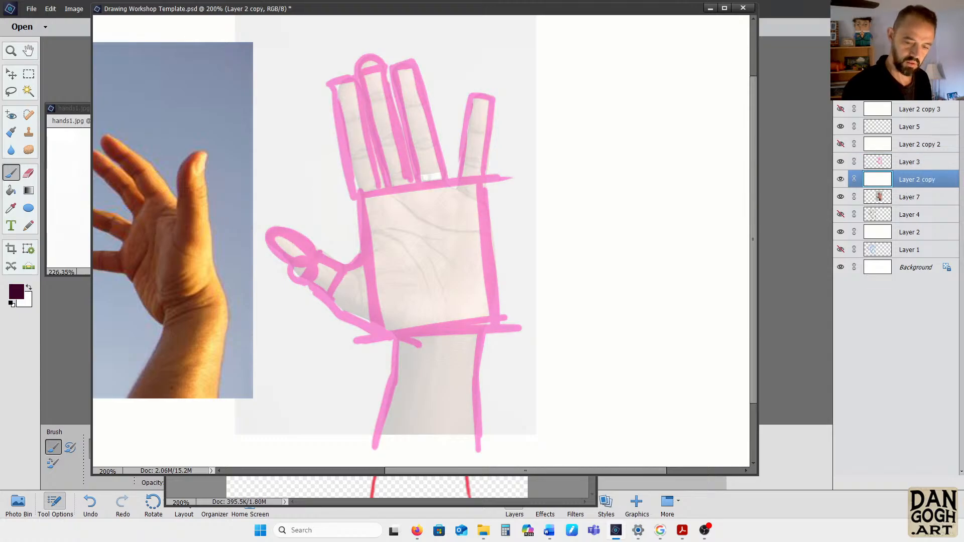
drag(938, 74, 929, 75)
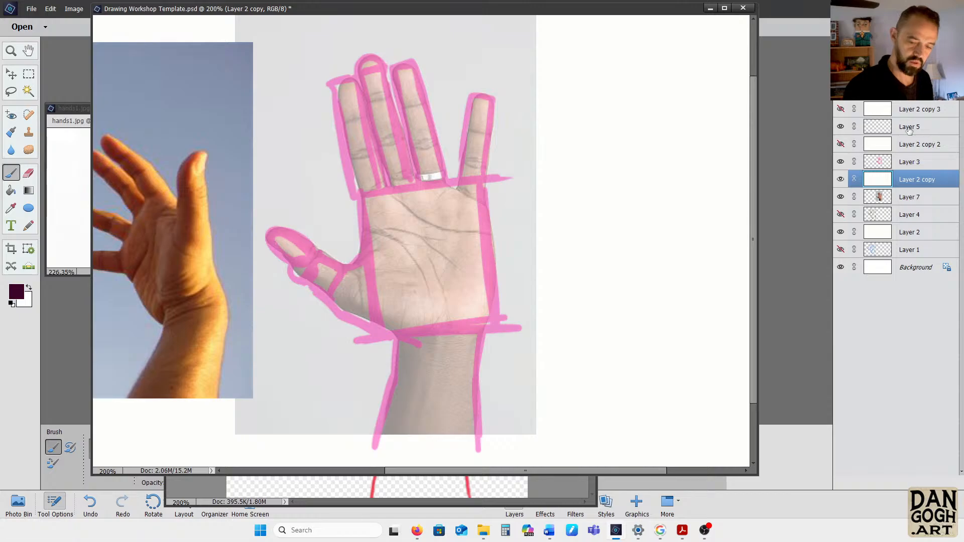
On Layer 5, trace the contours of the little finger and ring finger in dark purple
click(883, 132)
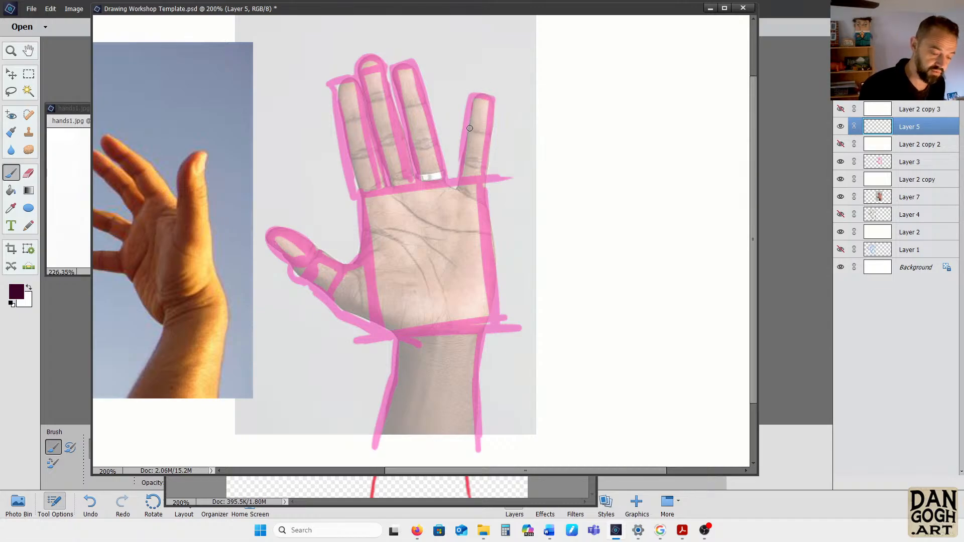
mouse_move(469, 128)
mouse_down()
mouse_move(475, 102)
mouse_move(489, 95)
mouse_move(489, 135)
mouse_move(486, 93)
mouse_move(468, 134)
mouse_move(482, 131)
mouse_move(484, 164)
mouse_move(468, 132)
mouse_move(457, 188)
mouse_move(461, 166)
mouse_move(460, 188)
mouse_move(482, 168)
mouse_move(480, 194)
mouse_move(482, 167)
mouse_move(481, 202)
mouse_move(486, 165)
mouse_up()
mouse_move(408, 67)
mouse_down()
mouse_move(394, 85)
mouse_move(400, 104)
mouse_move(399, 64)
mouse_move(416, 75)
mouse_move(420, 98)
mouse_move(410, 70)
mouse_move(422, 99)
mouse_move(402, 66)
mouse_move(410, 145)
mouse_up()
drag(421, 98, 443, 179)
drag(410, 151, 415, 182)
Trace the middle finger's contours in dark purple and mark the joint creases on the middle and ring fingers
drag(362, 91, 365, 98)
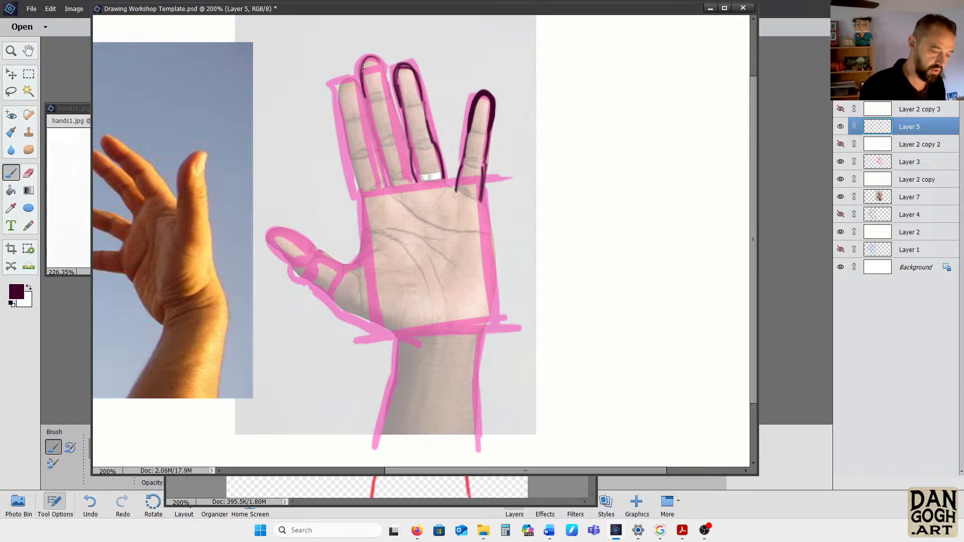
mouse_move(364, 63)
mouse_down()
mouse_move(384, 69)
mouse_move(368, 96)
mouse_up()
mouse_move(374, 139)
mouse_down()
mouse_move(395, 122)
mouse_move(387, 95)
mouse_move(395, 120)
mouse_move(393, 142)
mouse_move(379, 142)
mouse_move(386, 187)
mouse_up()
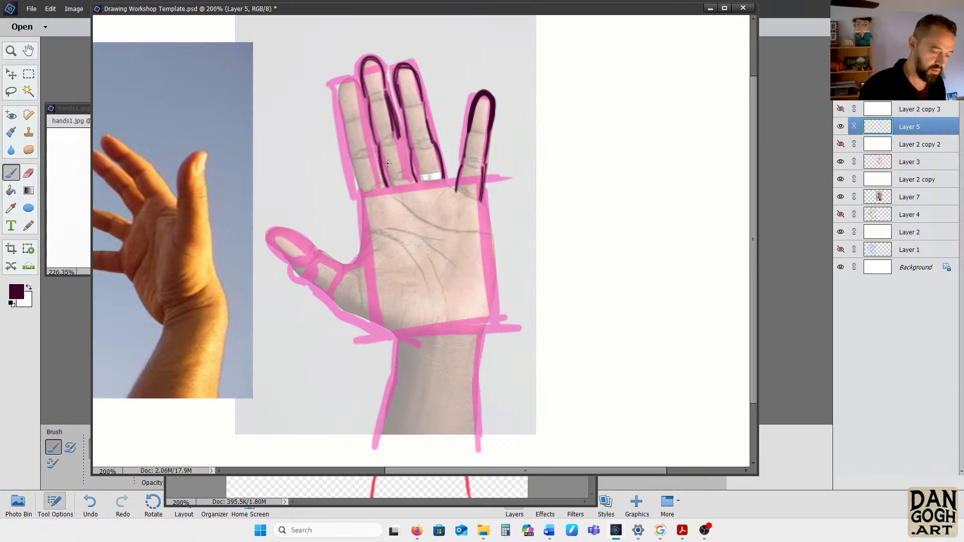
drag(405, 139, 408, 180)
drag(369, 99, 380, 101)
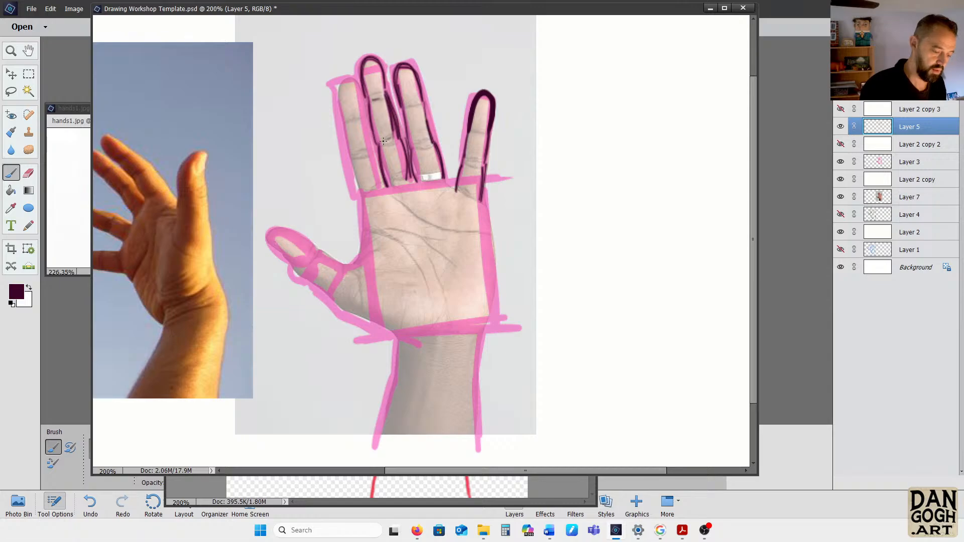
drag(379, 143, 427, 142)
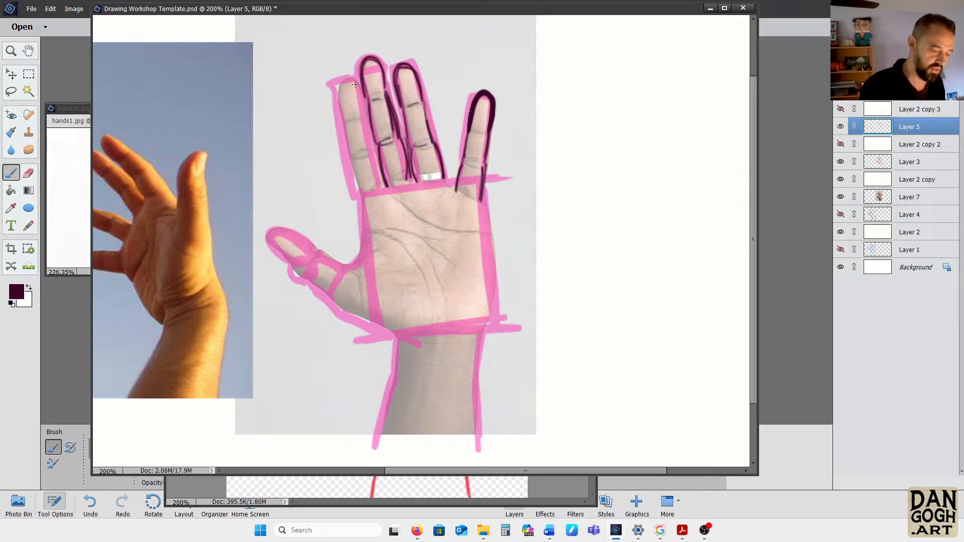
Trace the index finger's contours in dark purple and mark its joint creases
mouse_move(355, 84)
mouse_down()
mouse_move(338, 96)
mouse_move(344, 130)
mouse_move(361, 94)
mouse_move(365, 116)
mouse_up()
mouse_move(345, 93)
mouse_down()
mouse_move(355, 90)
mouse_move(359, 119)
mouse_up()
mouse_move(353, 155)
mouse_down()
mouse_move(370, 153)
mouse_move(354, 157)
mouse_up()
drag(344, 142, 349, 152)
mouse_move(364, 120)
mouse_down()
mouse_move(372, 156)
mouse_move(359, 196)
mouse_up()
drag(371, 155, 379, 187)
drag(372, 156, 381, 192)
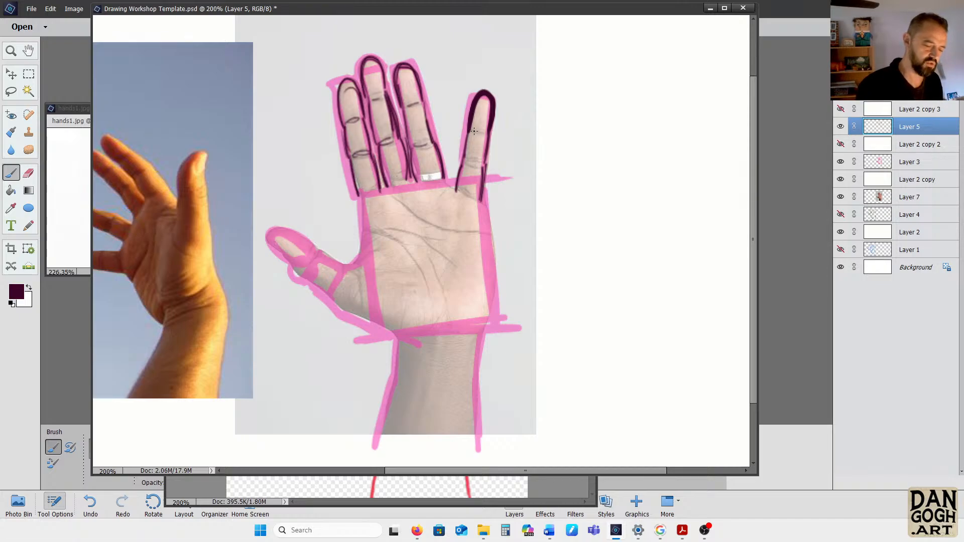
Mark the little finger's creases, outline the ring band, and trace the finger bases and the curve between index finger and thumb
drag(471, 134, 485, 131)
mouse_move(463, 165)
mouse_down()
mouse_move(421, 183)
mouse_move(417, 175)
mouse_move(432, 172)
mouse_move(417, 175)
mouse_move(420, 185)
mouse_move(444, 182)
mouse_up()
mouse_move(443, 182)
mouse_down()
mouse_move(442, 173)
mouse_move(369, 196)
mouse_move(359, 203)
mouse_move(361, 240)
mouse_up()
mouse_move(357, 192)
mouse_down()
mouse_move(359, 249)
mouse_move(342, 267)
mouse_move(312, 244)
mouse_move(349, 264)
mouse_move(354, 194)
mouse_up()
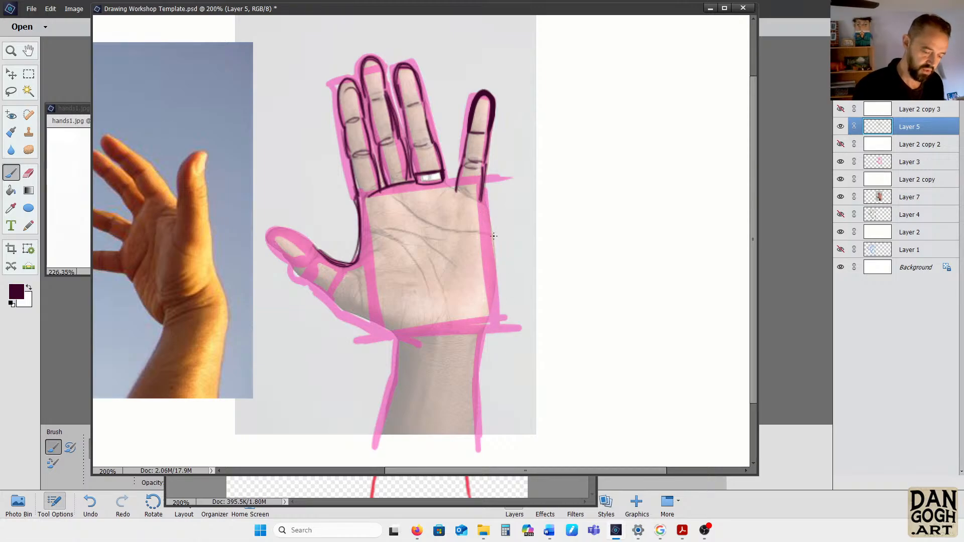
Trace the palm's outer edge, both sides of the forearm, the thumb, and the gap between the ring and little fingers
mouse_move(480, 200)
mouse_down()
mouse_move(498, 275)
mouse_move(476, 381)
mouse_move(483, 446)
mouse_up()
mouse_move(394, 336)
mouse_down()
mouse_move(376, 437)
mouse_move(392, 362)
mouse_up()
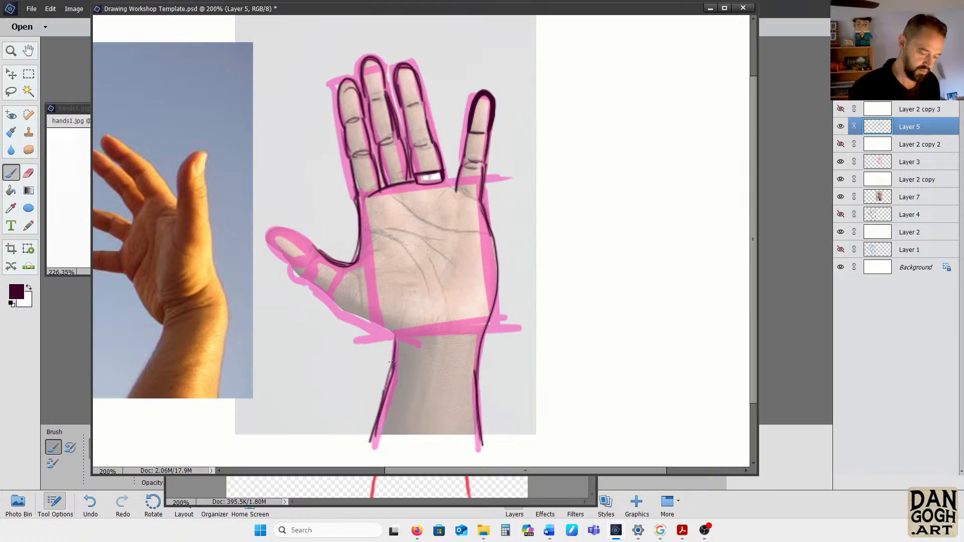
mouse_move(312, 246)
mouse_down()
mouse_move(278, 227)
mouse_move(265, 247)
mouse_move(284, 229)
mouse_move(300, 236)
mouse_move(311, 251)
mouse_move(275, 251)
mouse_move(338, 309)
mouse_up()
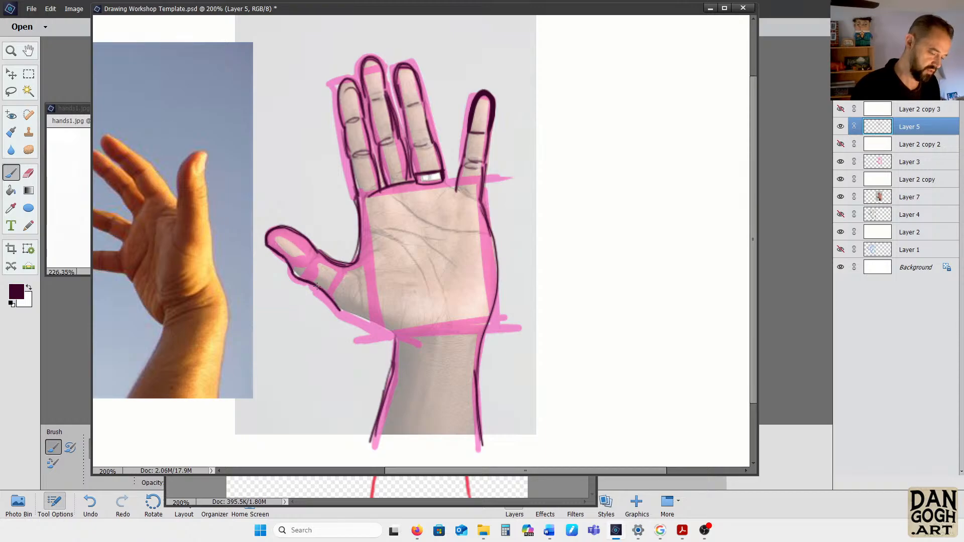
drag(298, 278, 396, 340)
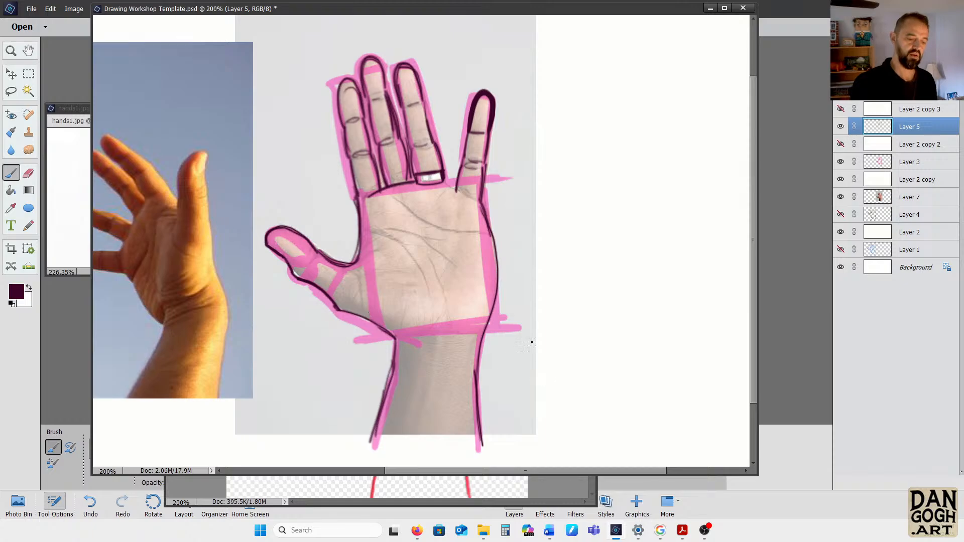
drag(459, 179, 456, 186)
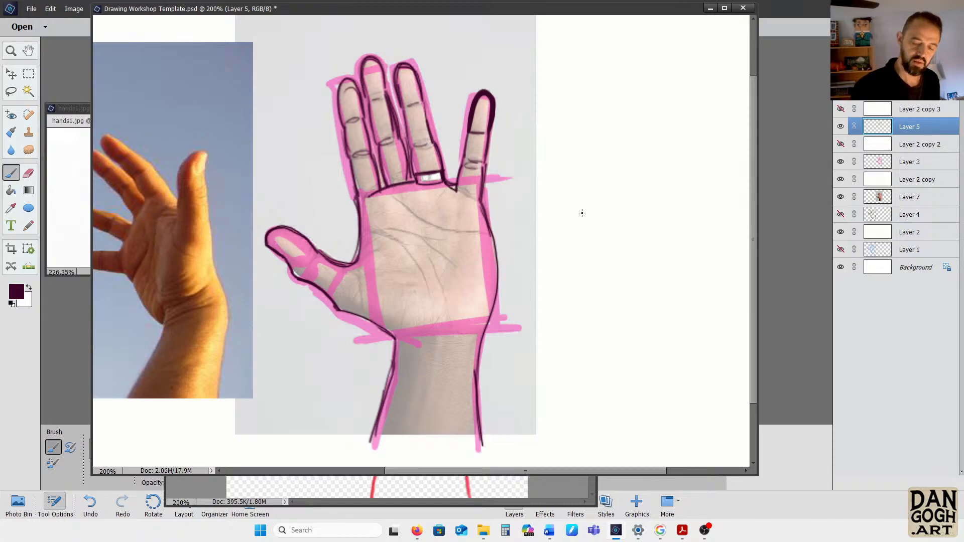
Temporarily hide Layer 3 and Layer 7 to inspect the dark line drawing alone, and show both again
click(841, 162)
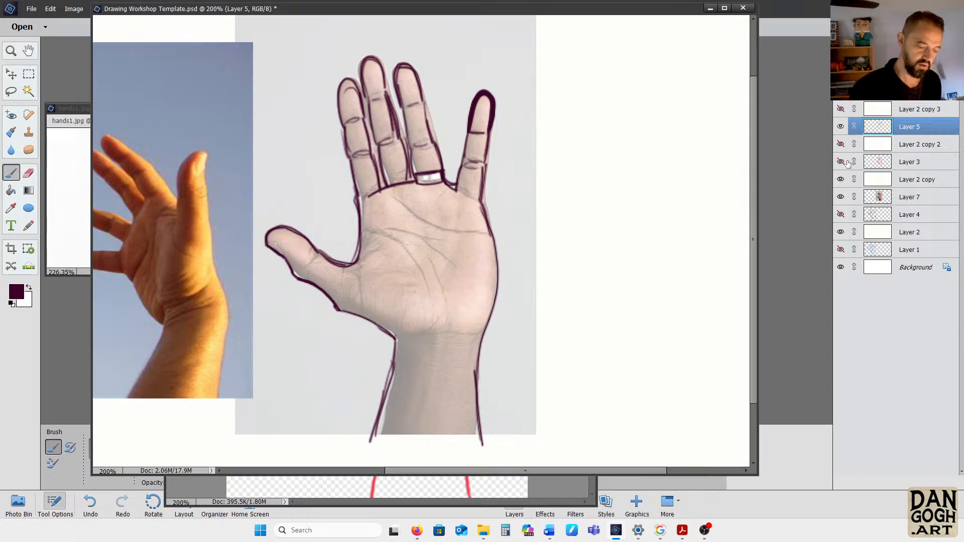
click(841, 197)
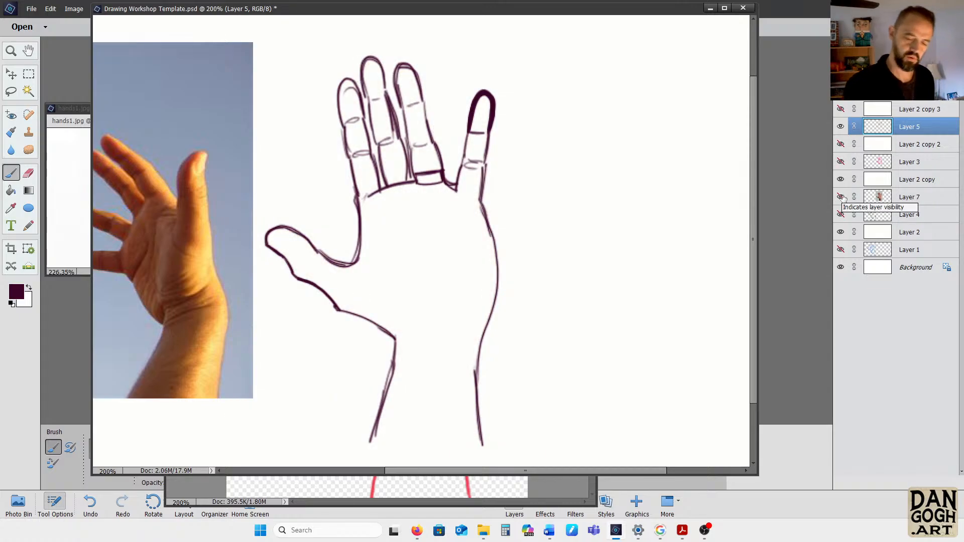
click(840, 197)
click(842, 161)
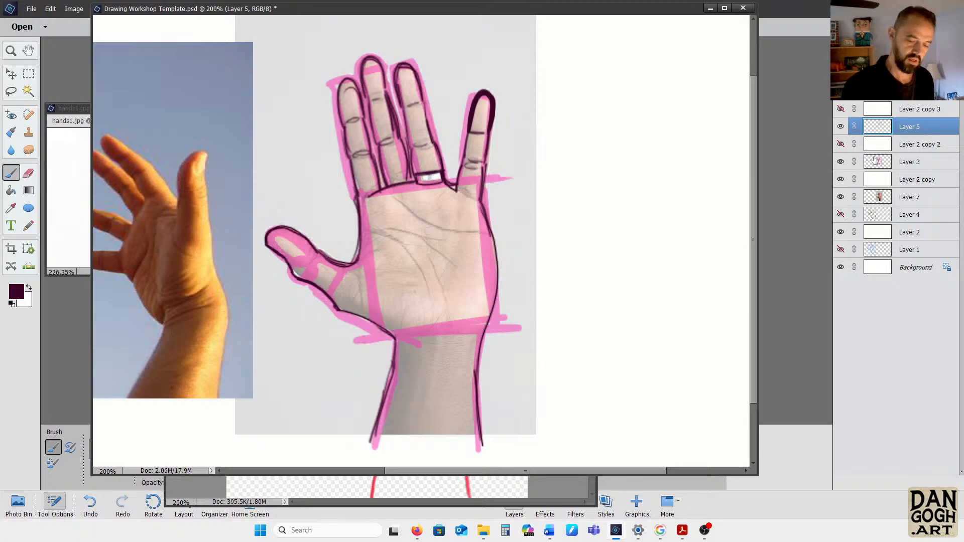
Draw the main palm creases over the photo and the crease at the base of the little finger
mouse_move(371, 234)
mouse_down()
mouse_move(409, 255)
mouse_move(429, 292)
mouse_move(448, 243)
mouse_up()
drag(380, 233, 430, 240)
drag(396, 234, 475, 270)
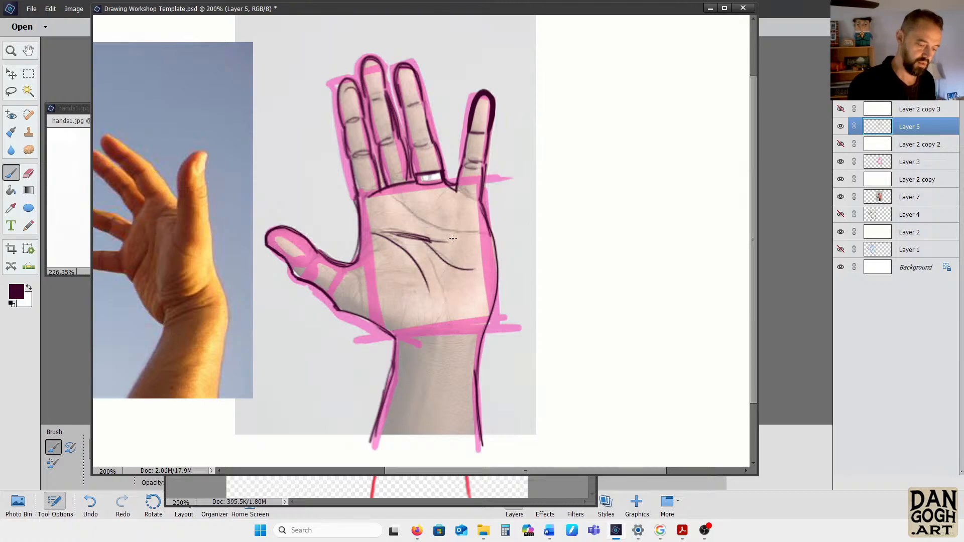
mouse_move(392, 196)
mouse_down()
mouse_move(432, 219)
mouse_move(480, 228)
mouse_up()
drag(458, 191, 478, 221)
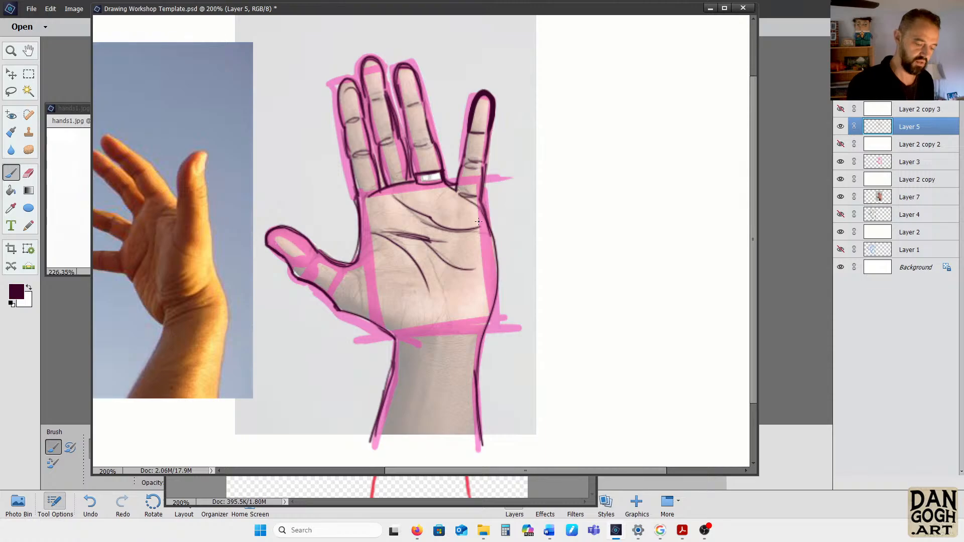
Draw the wrist and thumb creases, two forearm tendon lines, and dark shading details on the ring band
drag(394, 336, 446, 332)
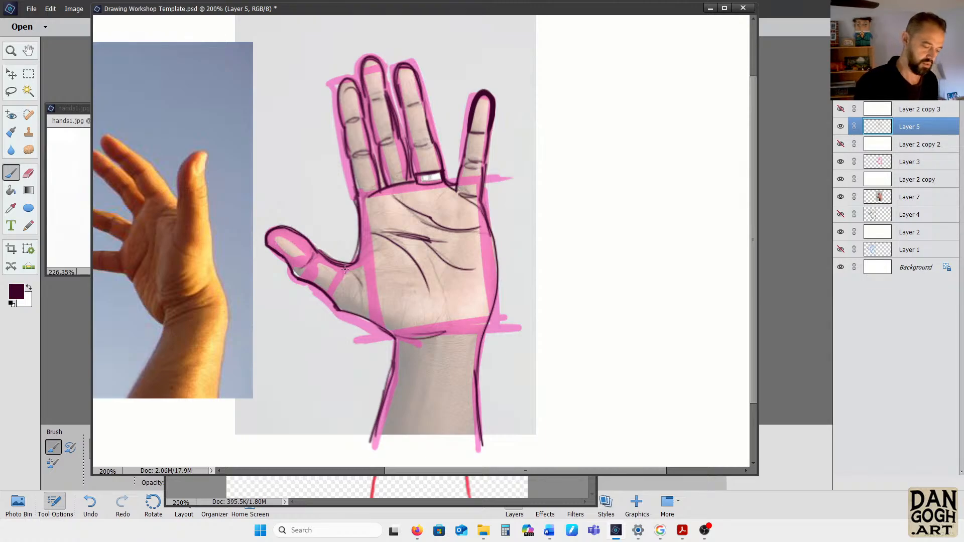
drag(345, 269, 342, 284)
drag(420, 345, 411, 418)
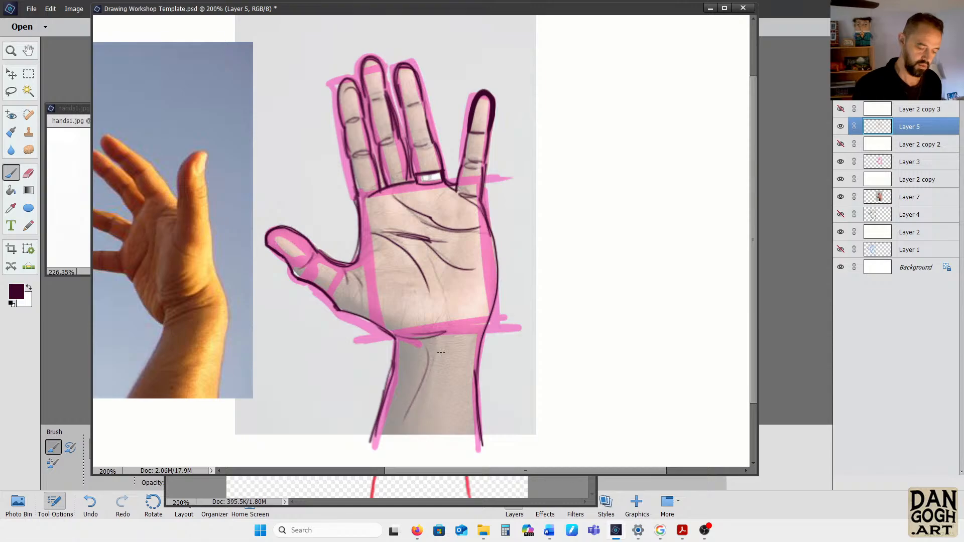
drag(441, 352, 431, 422)
mouse_move(399, 337)
mouse_down()
mouse_move(479, 330)
mouse_move(487, 302)
mouse_up()
drag(368, 199, 361, 213)
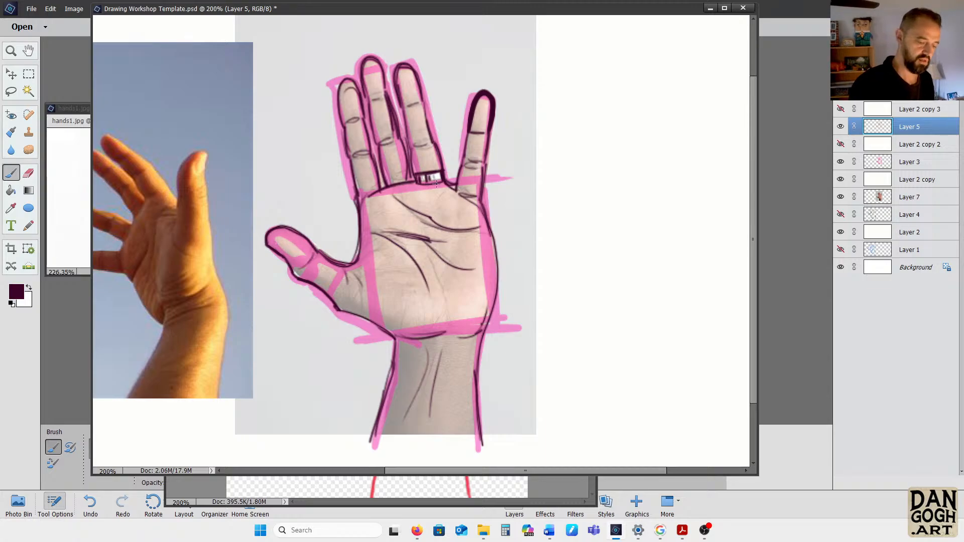
Hide Layer 3, Layer 7 and Layer 5 and bring the second hand photo fully into view
click(841, 162)
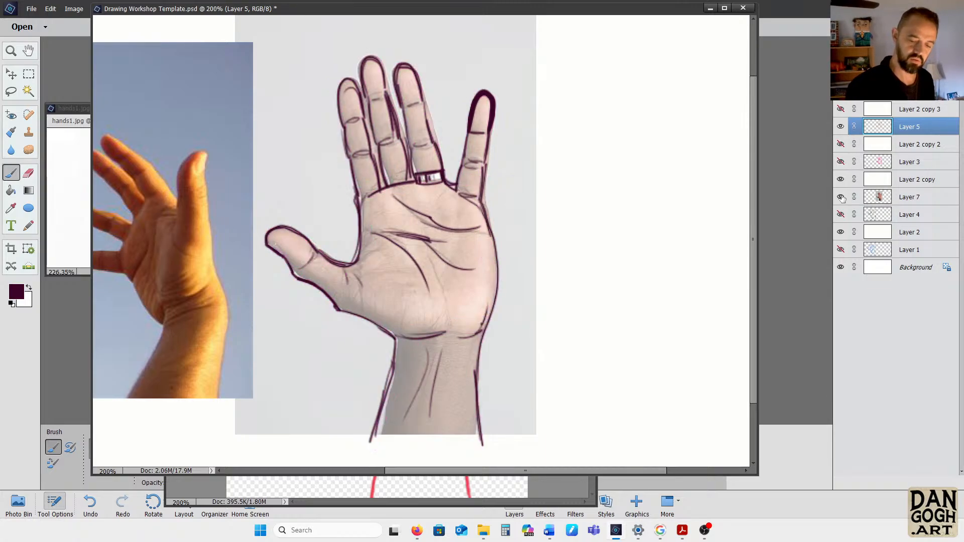
click(840, 197)
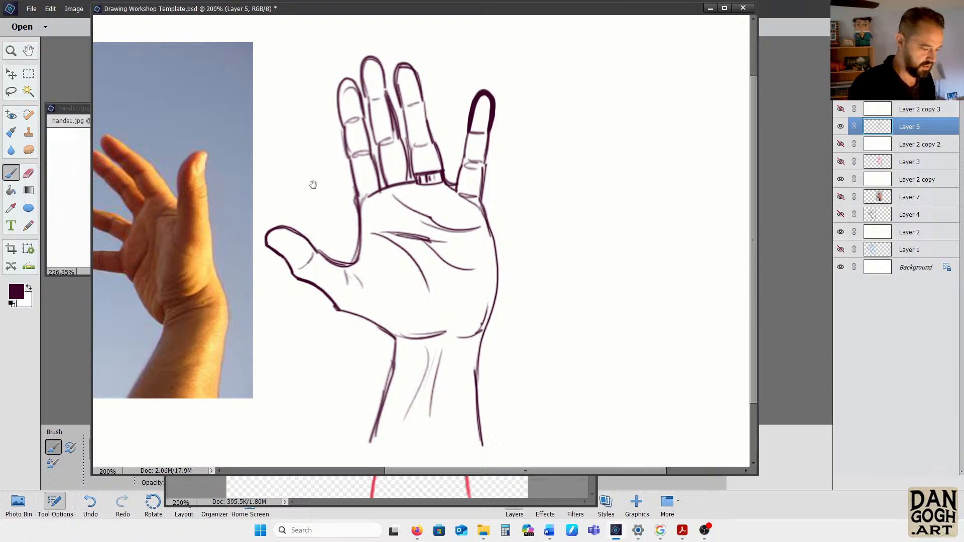
mouse_move(312, 185)
mouse_down()
mouse_move(607, 179)
mouse_move(512, 170)
mouse_move(405, 179)
mouse_up()
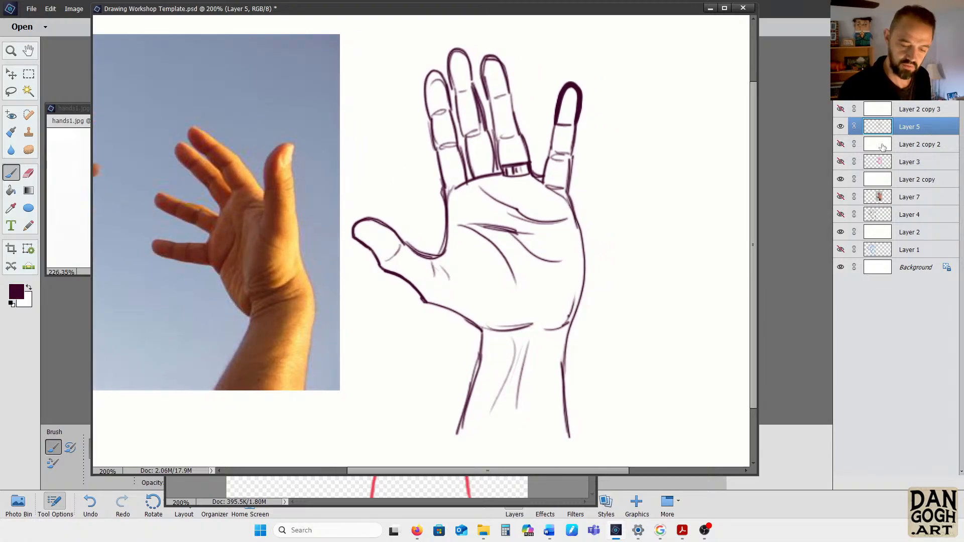
click(841, 126)
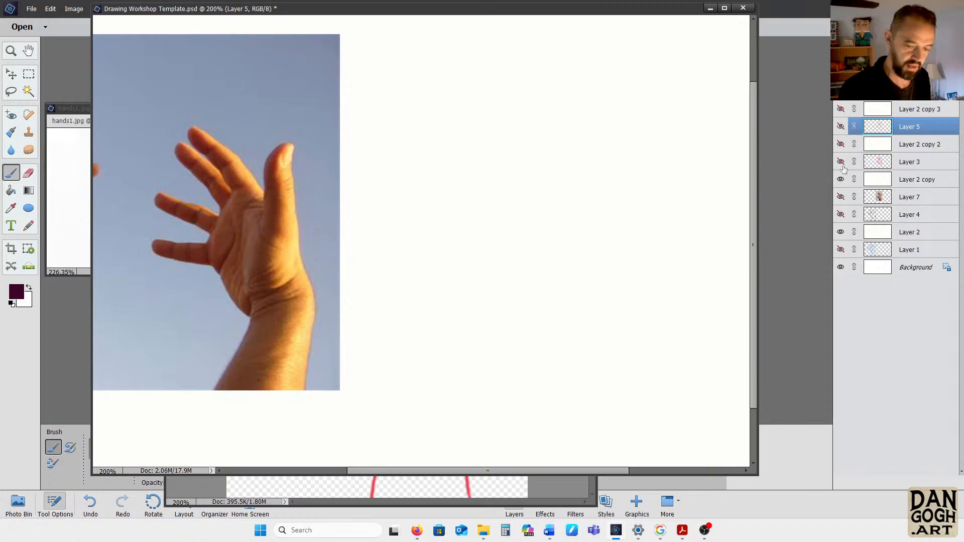
Make Layer 5 copy the active layer and change the foreground colour to a bright blue
key(ctrl+j)
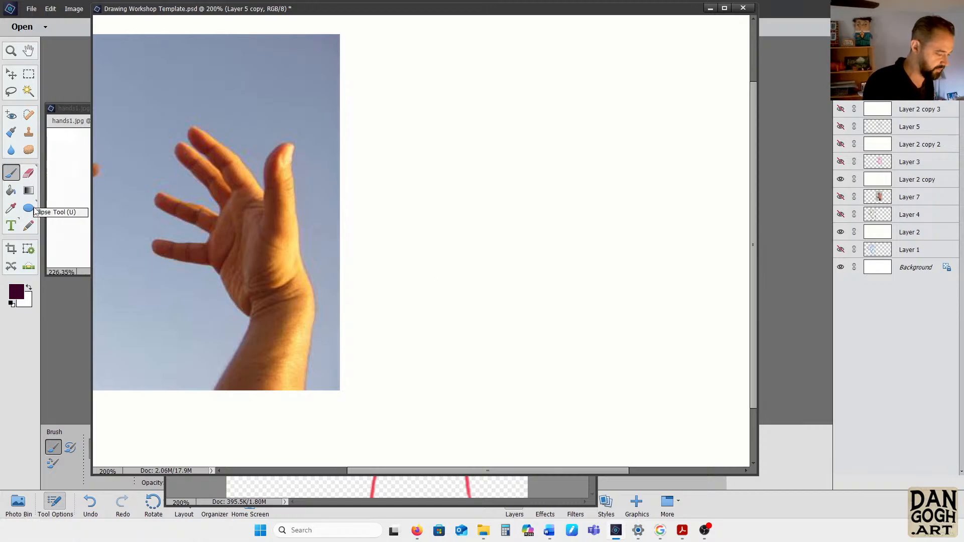
click(11, 208)
click(16, 291)
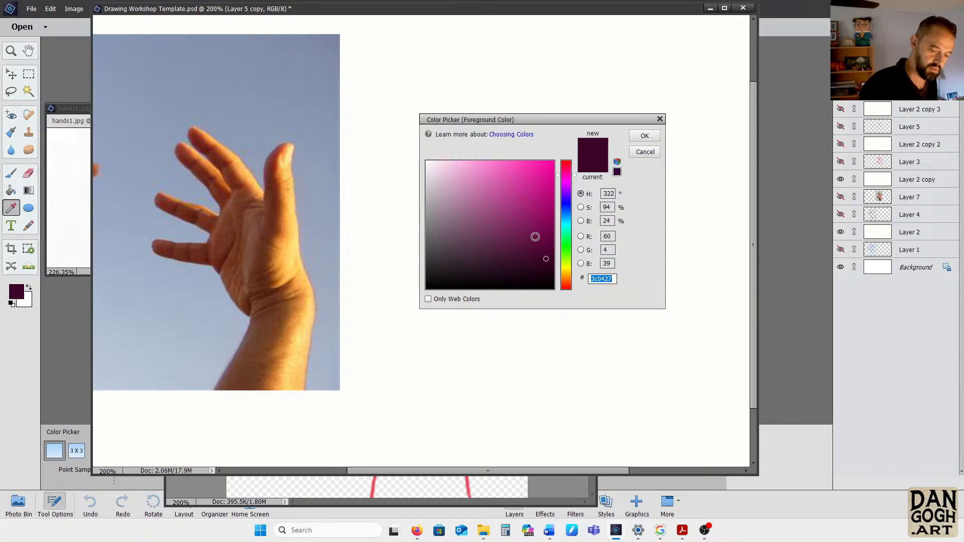
click(563, 209)
click(538, 189)
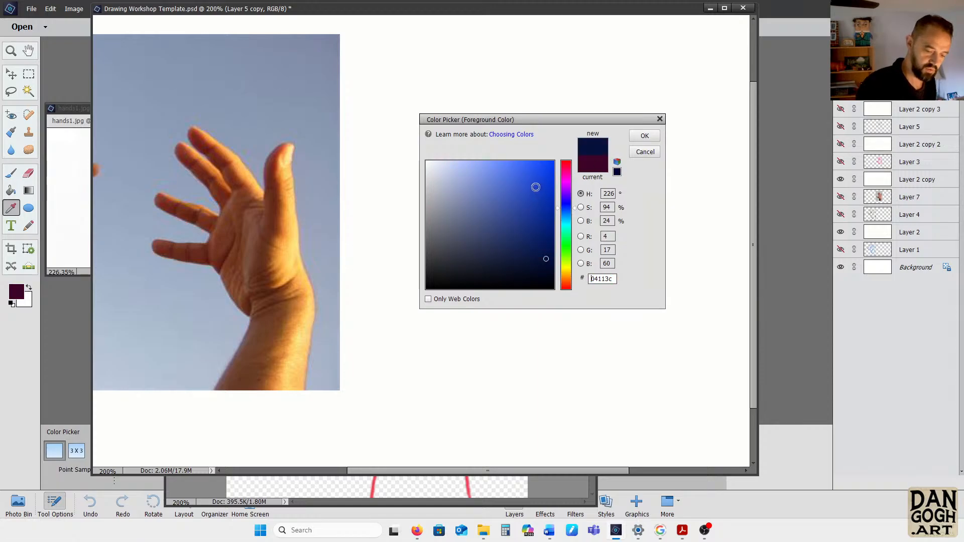
click(645, 135)
With the Brush, block in the second hand's palm as a blue box with a curved knuckle edge and a side plane
key(b)
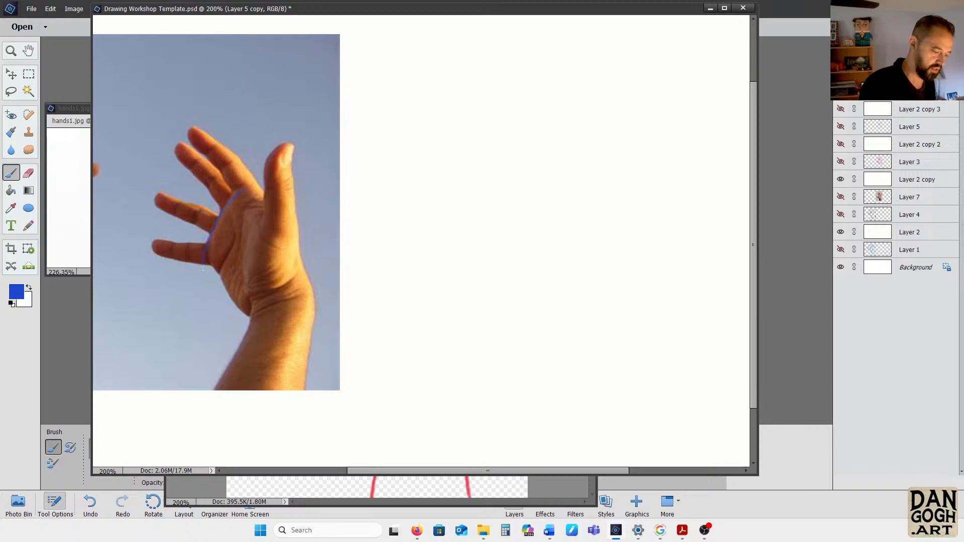
mouse_move(200, 283)
mouse_down()
mouse_move(243, 190)
mouse_move(198, 280)
mouse_move(248, 186)
mouse_move(261, 206)
mouse_up()
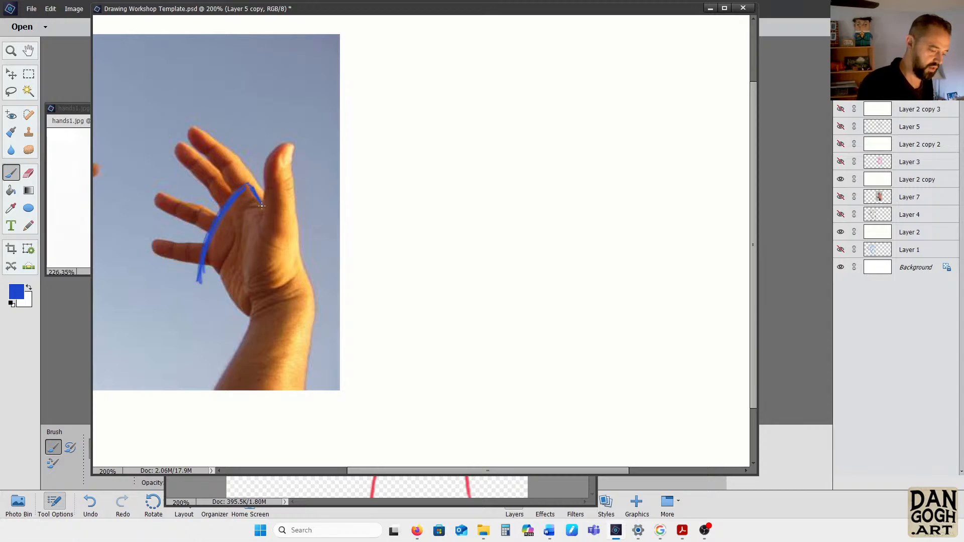
drag(206, 264, 209, 271)
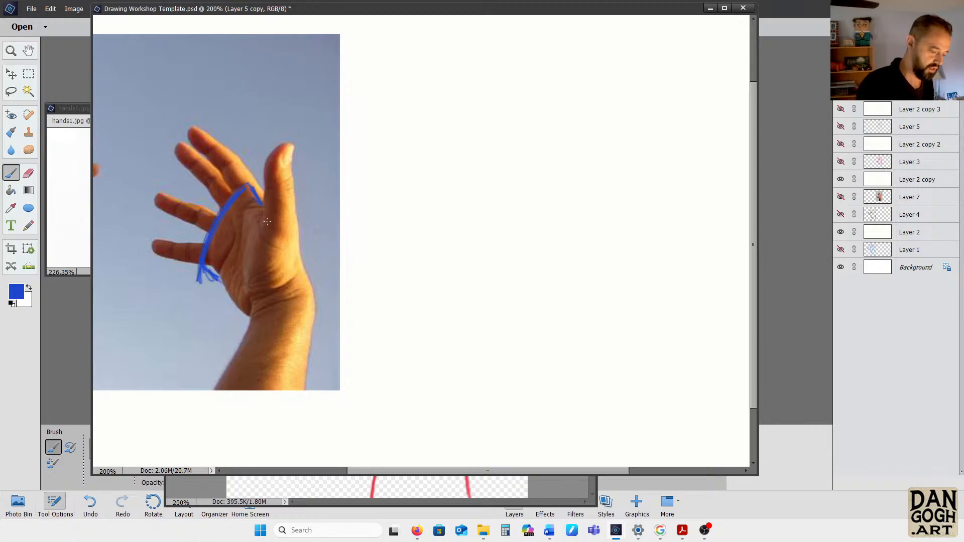
mouse_move(259, 206)
mouse_down()
mouse_move(276, 278)
mouse_move(289, 277)
mouse_move(235, 322)
mouse_up()
mouse_move(202, 276)
mouse_down()
mouse_move(229, 317)
mouse_move(197, 269)
mouse_up()
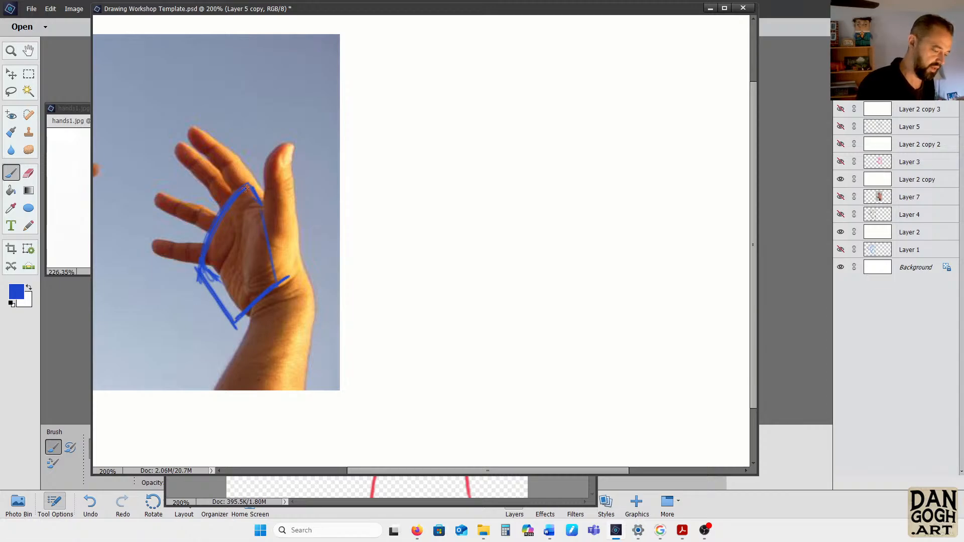
mouse_move(248, 185)
mouse_down()
mouse_move(274, 181)
mouse_move(299, 265)
mouse_move(281, 279)
mouse_move(294, 246)
mouse_move(269, 190)
mouse_up()
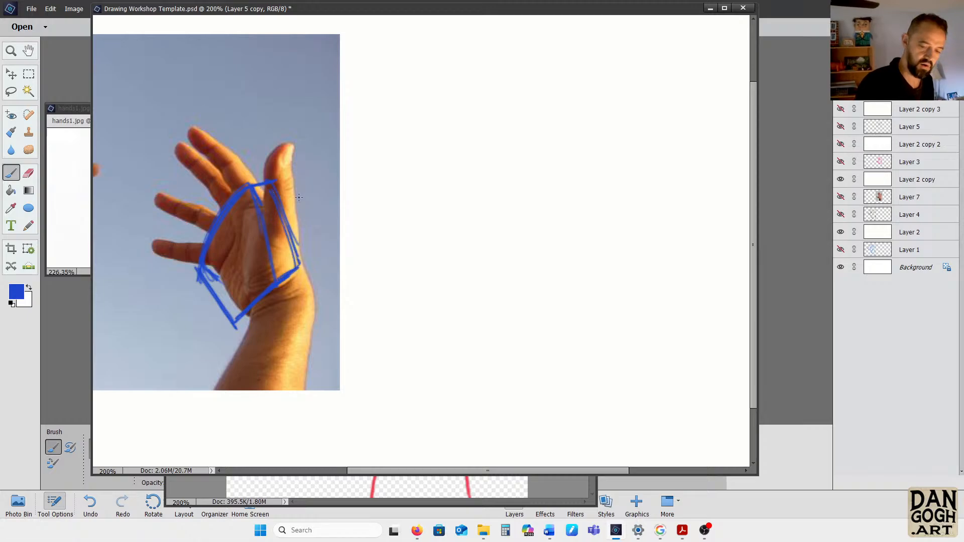
Move Layer 6 with the second hand photo beneath Layer 2 copy 2, and show Layer 2 copy 2 to fade the photo
click(841, 145)
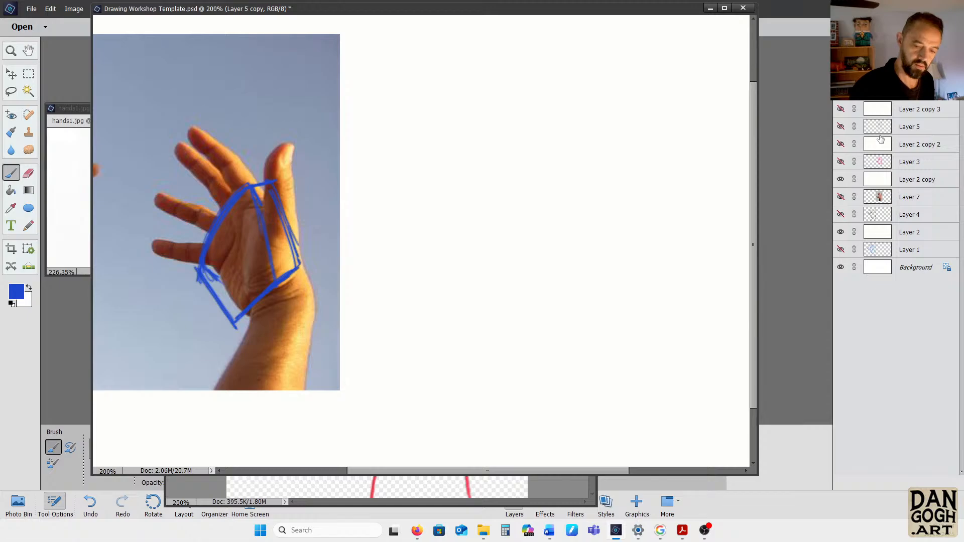
drag(908, 91, 908, 159)
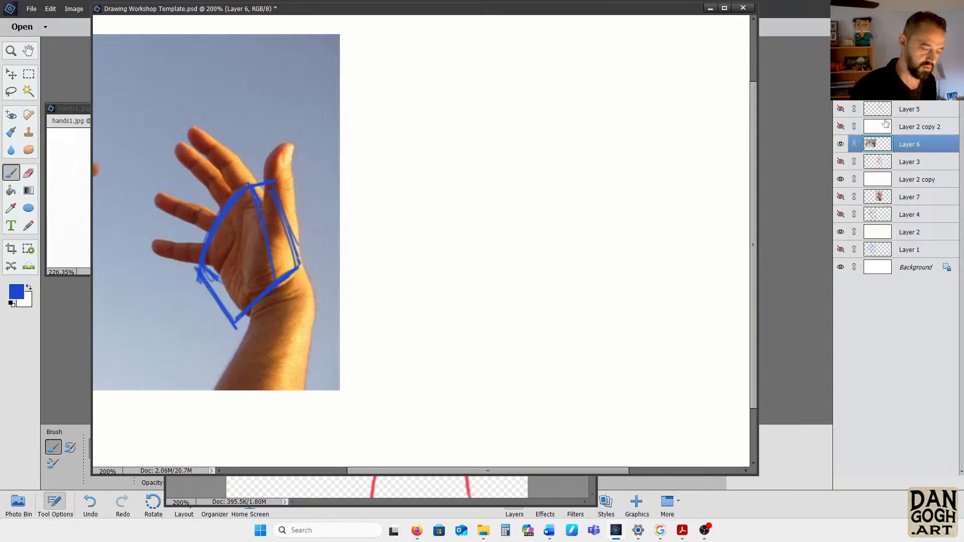
click(841, 127)
click(841, 127)
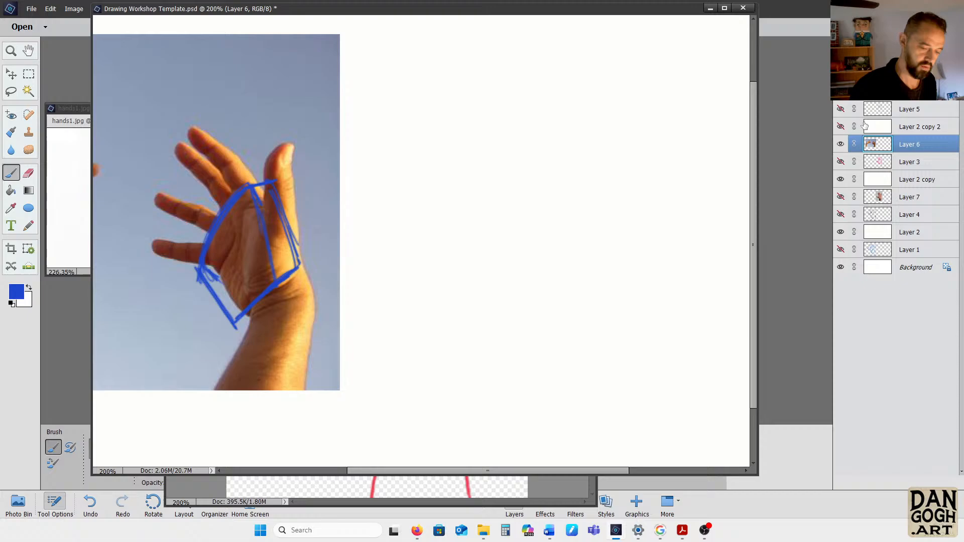
click(923, 127)
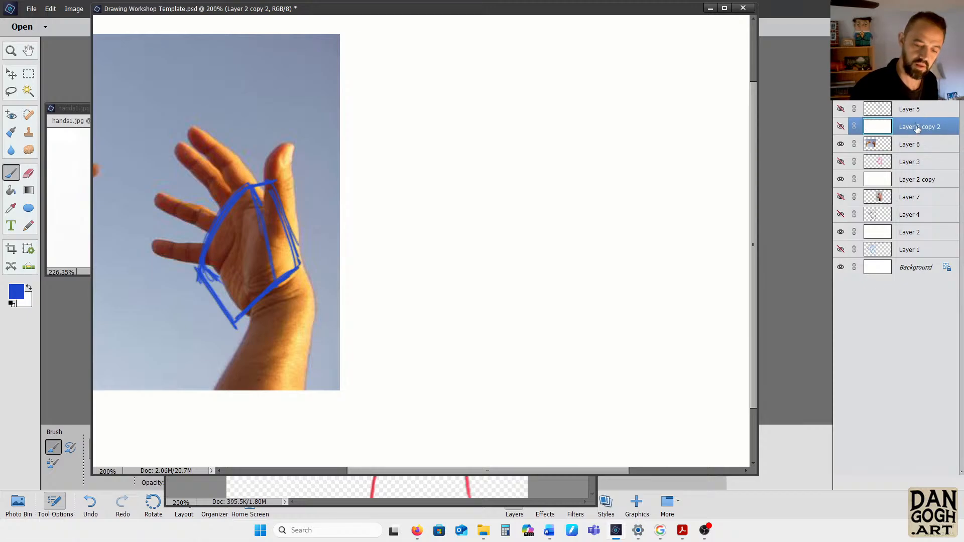
click(840, 127)
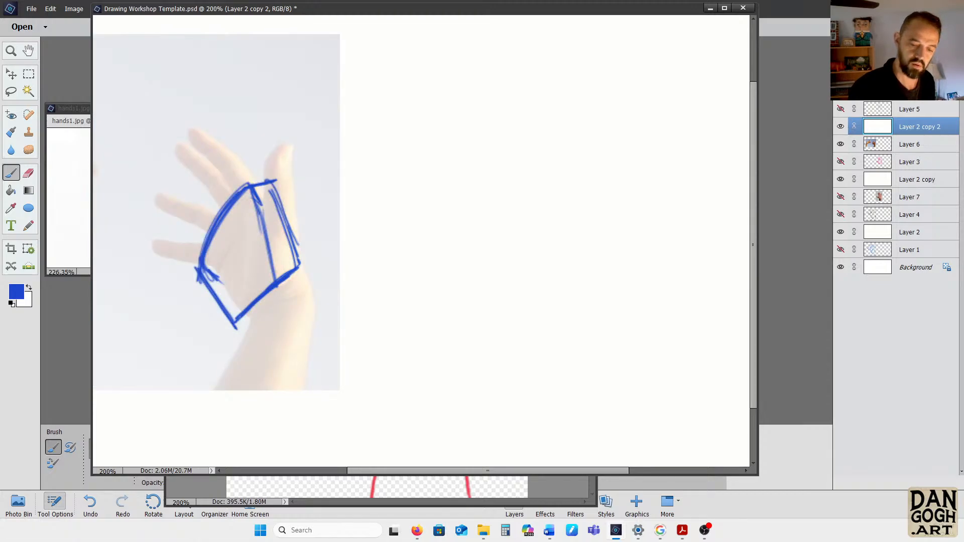
Lower the opacity of Layer 2 copy 2 to bring out the hand photo, and add strokes along the palm's lower little-finger side
drag(936, 76, 912, 75)
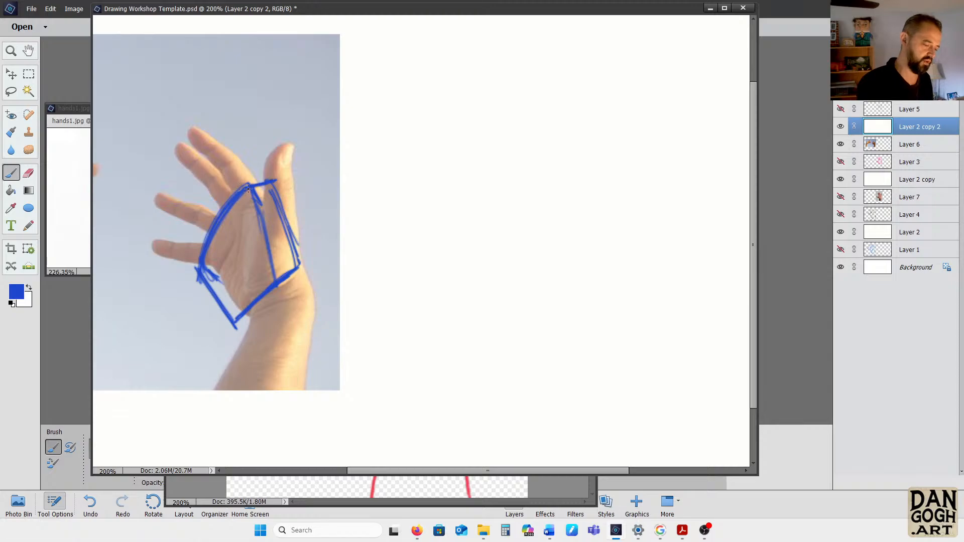
drag(209, 296, 221, 308)
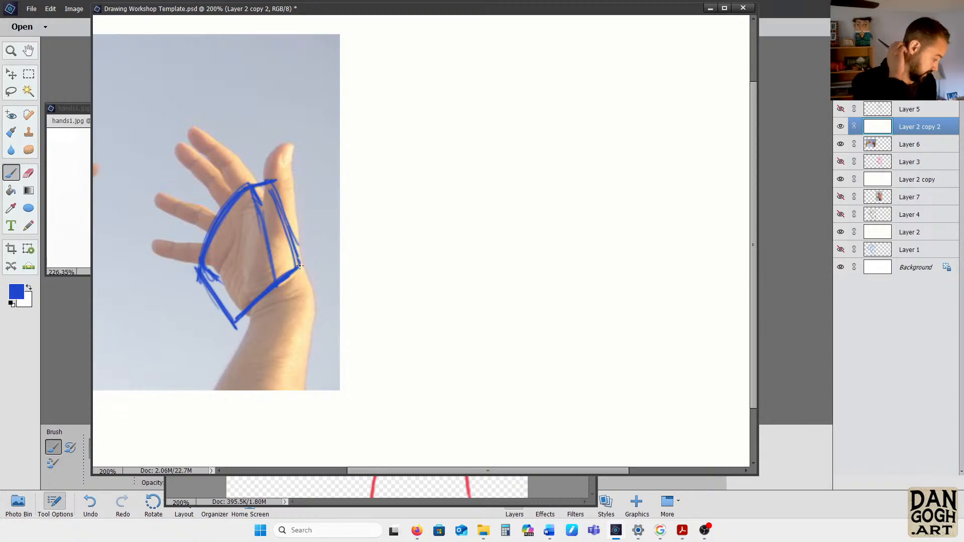
mouse_move(201, 267)
mouse_down()
mouse_move(234, 311)
mouse_move(212, 272)
mouse_up()
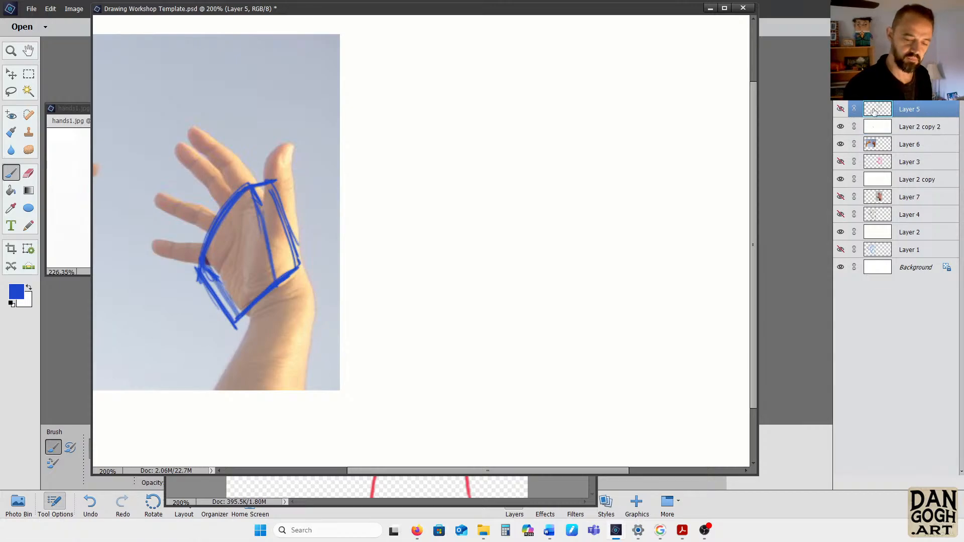
Hide and show the blue palm drawing to check which layer holds its strokes, and make Layer 5 copy active
click(841, 110)
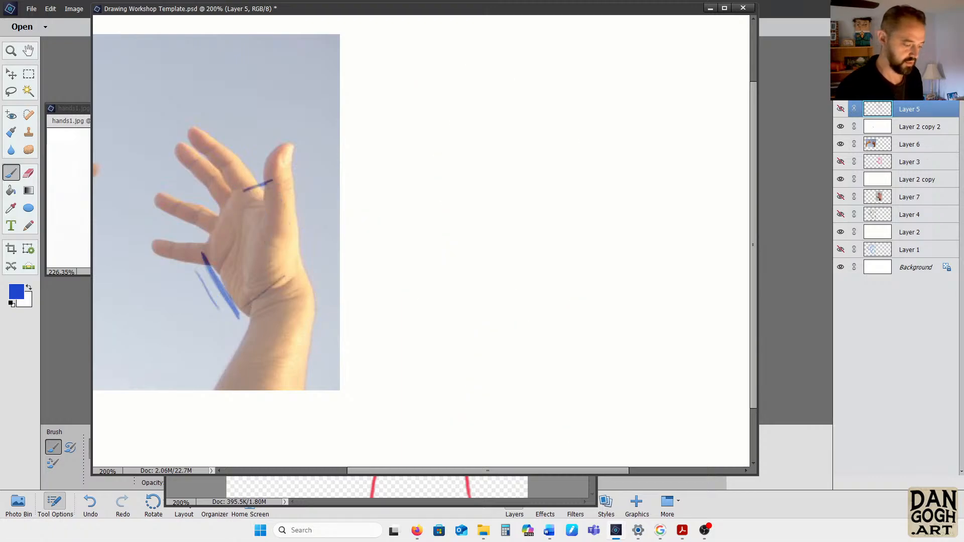
click(841, 109)
click(841, 109)
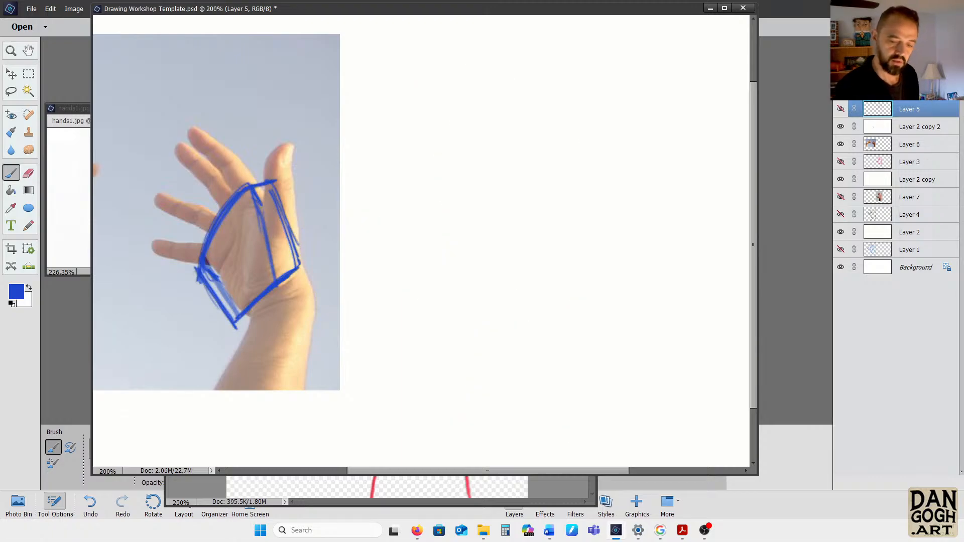
key(ctrl+j)
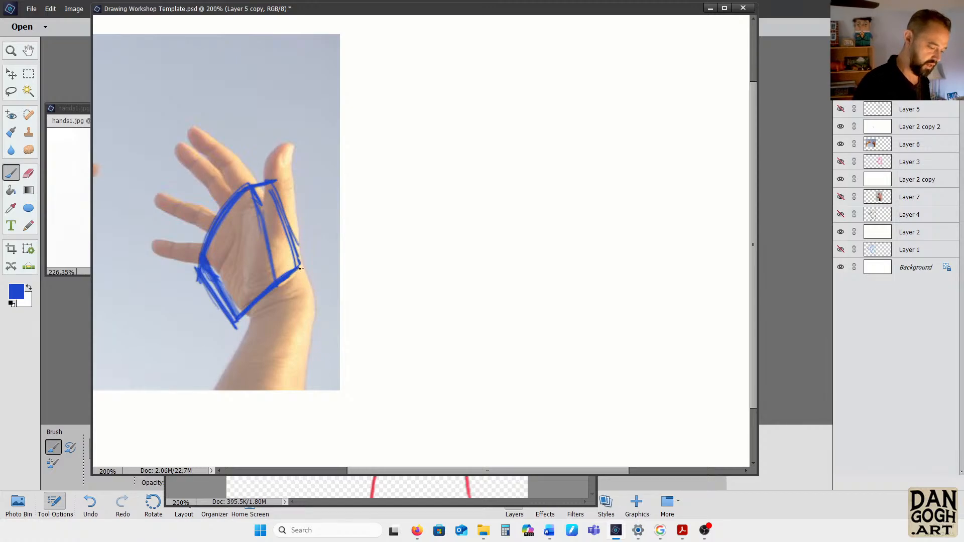
Draw the thumb-side wrist edge, both forearm sides and the curved top of the forearm in blue over the photo
drag(282, 231, 317, 305)
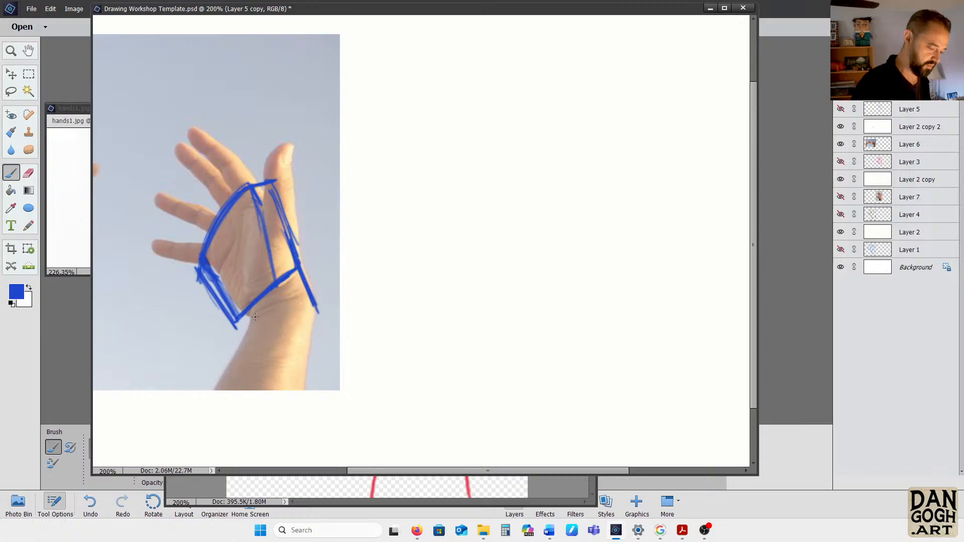
mouse_move(245, 315)
mouse_down()
mouse_move(249, 324)
mouse_move(203, 404)
mouse_up()
drag(246, 333, 201, 412)
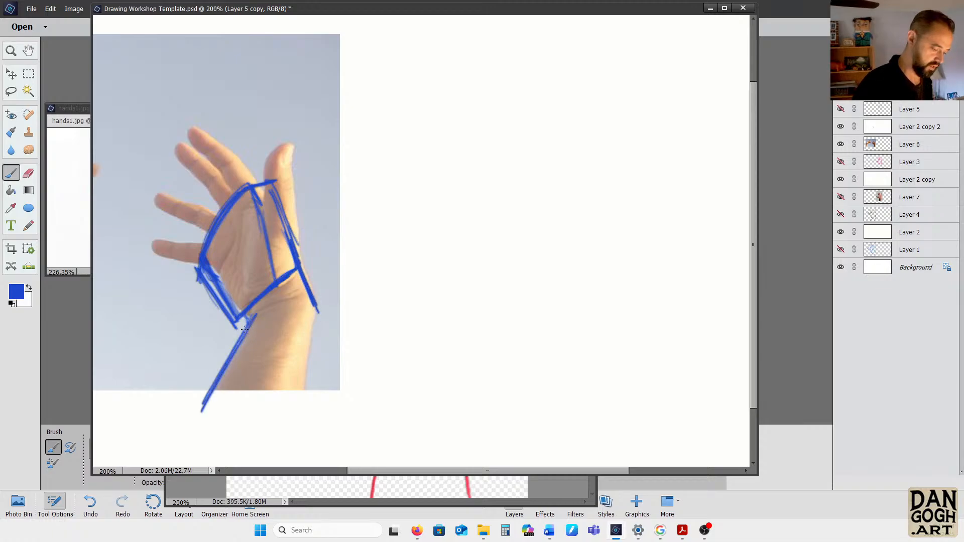
drag(255, 317, 308, 318)
mouse_move(307, 317)
mouse_down()
mouse_move(250, 325)
mouse_move(307, 313)
mouse_move(302, 389)
mouse_up()
drag(305, 314, 302, 409)
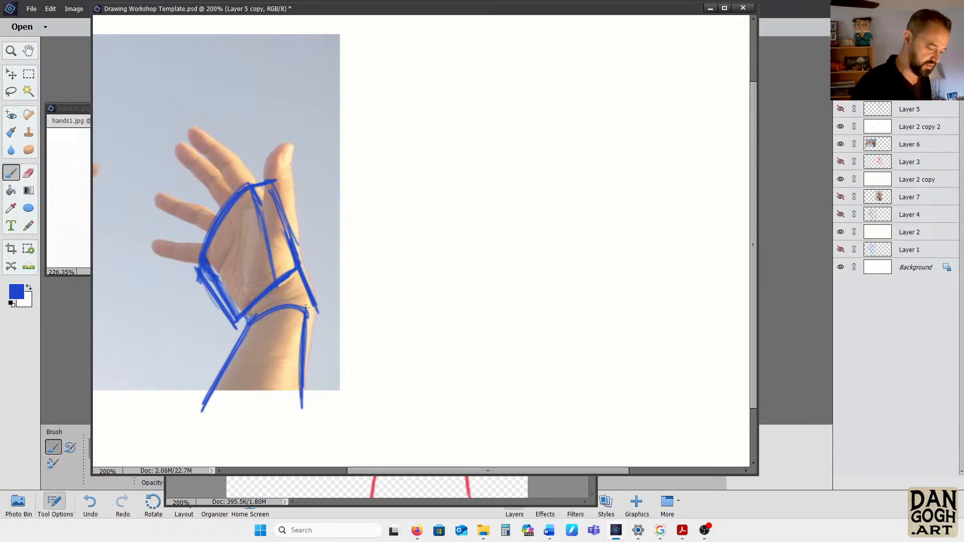
drag(288, 307, 307, 314)
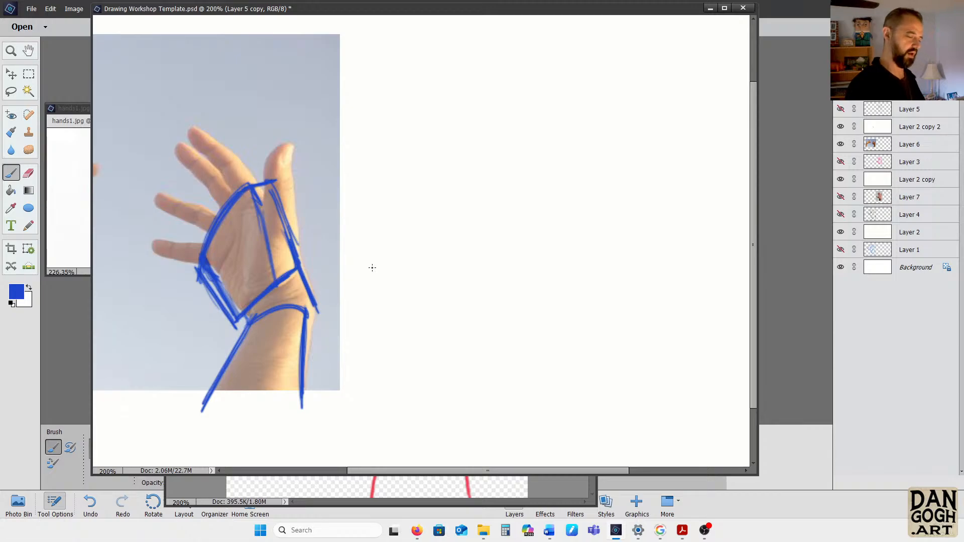
Outline the thumb tip as an oval, the four fingers and the outer edge of the thumb in blue over the photo
mouse_move(285, 148)
mouse_down()
mouse_move(266, 173)
mouse_move(288, 151)
mouse_move(276, 188)
mouse_move(271, 176)
mouse_up()
mouse_move(189, 129)
mouse_down()
mouse_move(203, 152)
mouse_move(187, 127)
mouse_move(227, 149)
mouse_move(249, 178)
mouse_move(221, 174)
mouse_move(233, 198)
mouse_up()
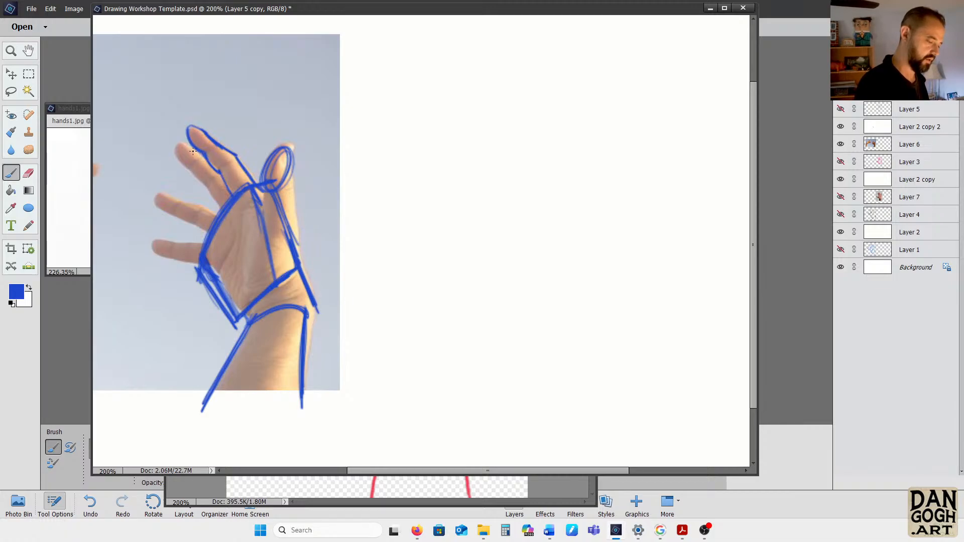
mouse_move(197, 157)
mouse_down()
mouse_move(173, 150)
mouse_move(195, 160)
mouse_move(187, 171)
mouse_move(227, 218)
mouse_move(218, 187)
mouse_move(199, 206)
mouse_move(219, 217)
mouse_move(200, 208)
mouse_move(188, 223)
mouse_move(203, 233)
mouse_move(168, 241)
mouse_move(164, 255)
mouse_move(200, 266)
mouse_up()
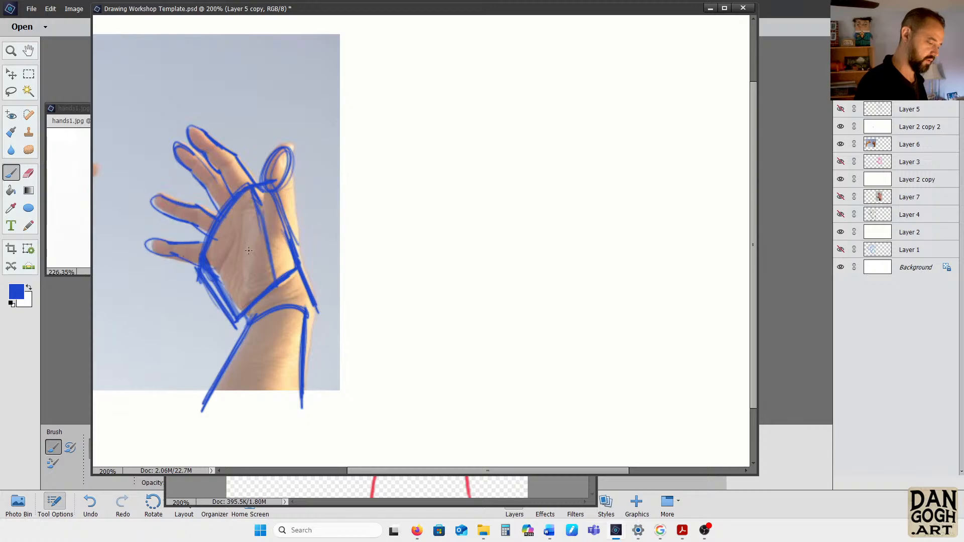
mouse_move(290, 161)
mouse_down()
mouse_move(300, 246)
mouse_move(291, 165)
mouse_up()
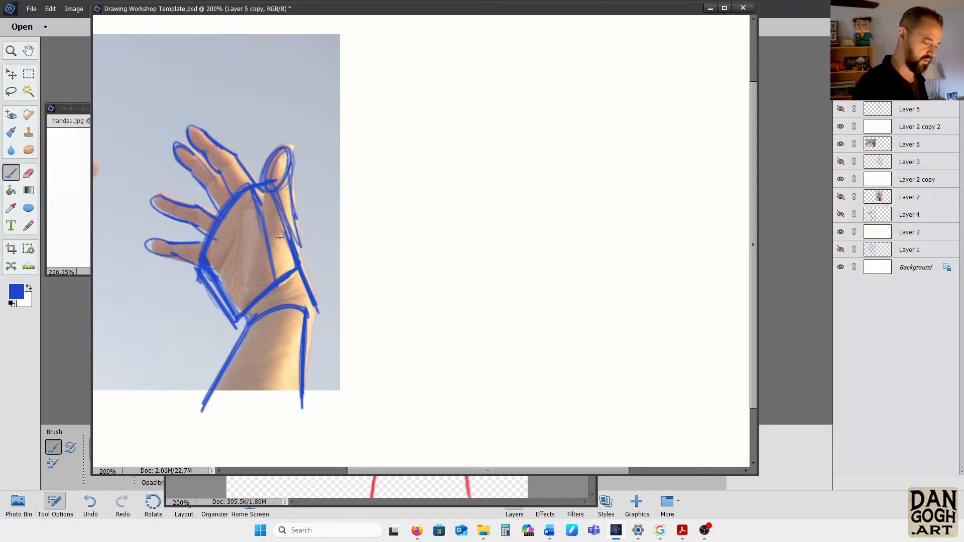
drag(248, 326, 242, 341)
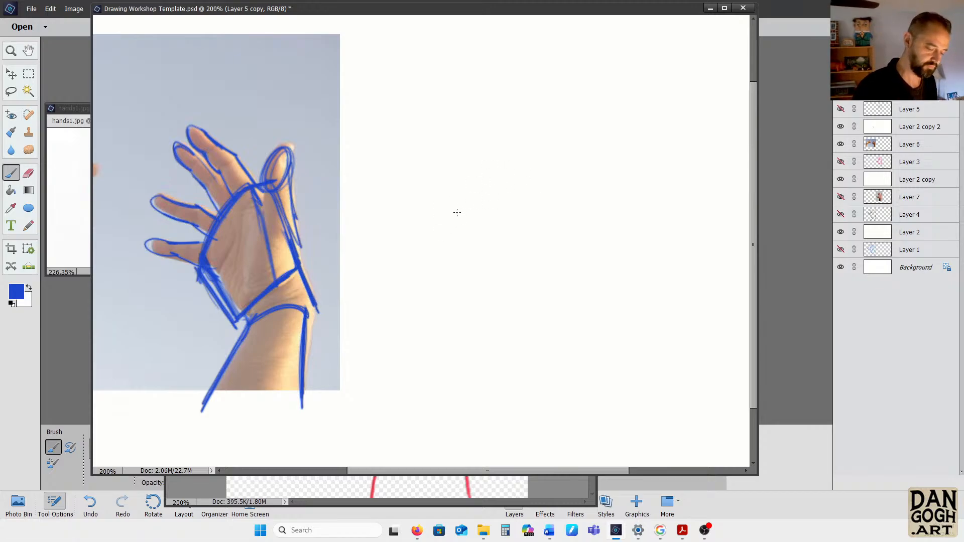
On the blank canvas beside the photo, sketch a larger palm's curved knuckle edge, short top edge and two side-plane edges in blue
mouse_move(440, 236)
mouse_down()
mouse_move(518, 164)
mouse_move(529, 230)
mouse_up()
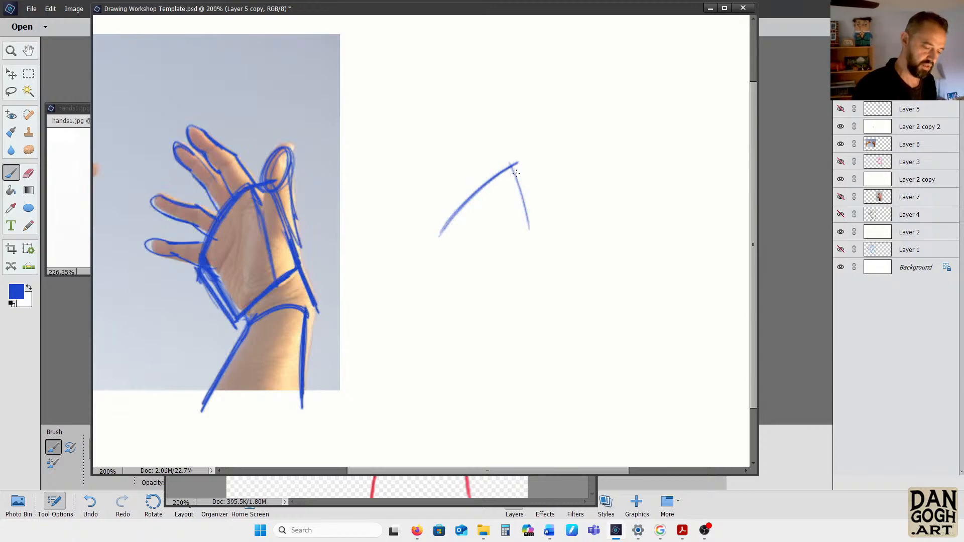
drag(514, 166, 535, 252)
mouse_move(513, 161)
mouse_down()
mouse_move(530, 229)
mouse_move(514, 160)
mouse_move(561, 196)
mouse_move(570, 244)
mouse_up()
drag(556, 165, 571, 272)
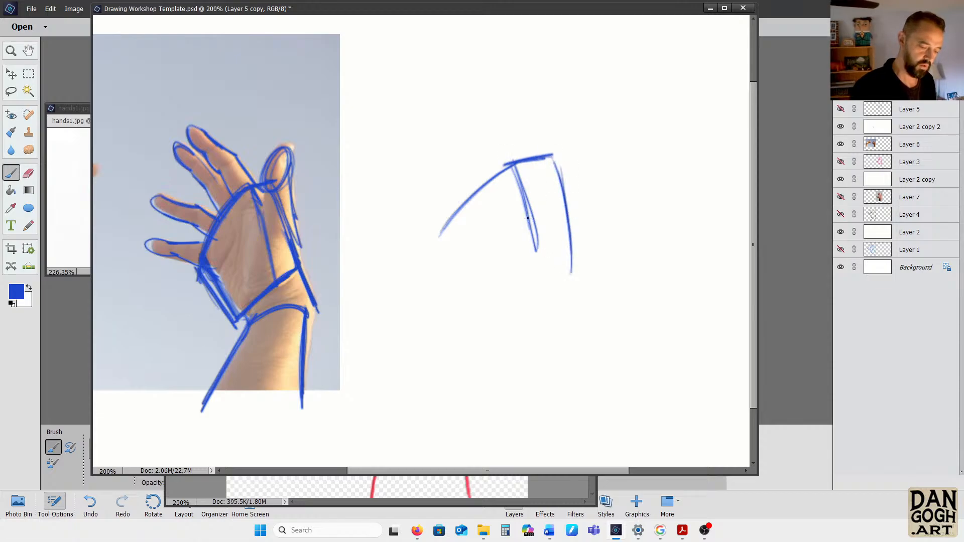
drag(527, 217, 538, 277)
drag(533, 238, 537, 279)
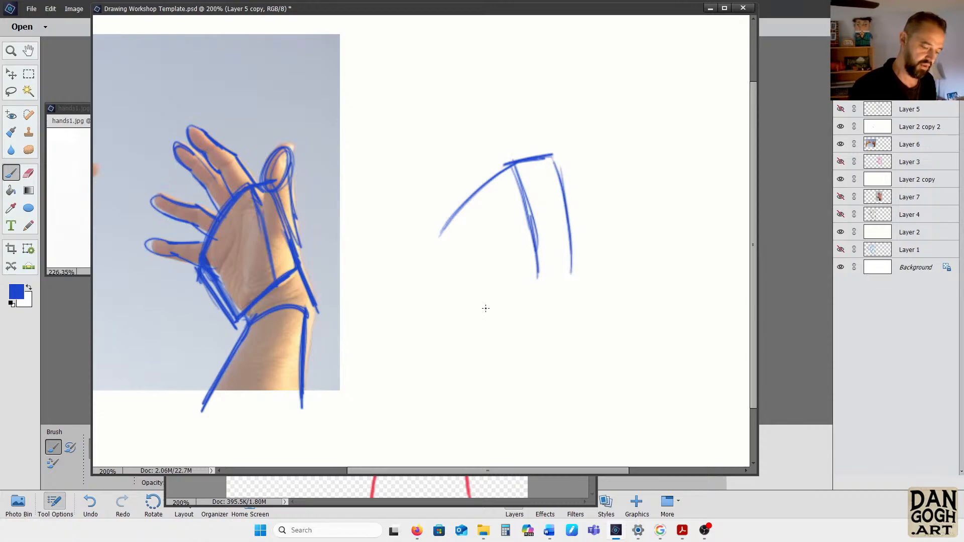
Close the new palm box with its little-finger side, lower edges and a narrow underside plane at the wrist
drag(475, 311, 542, 273)
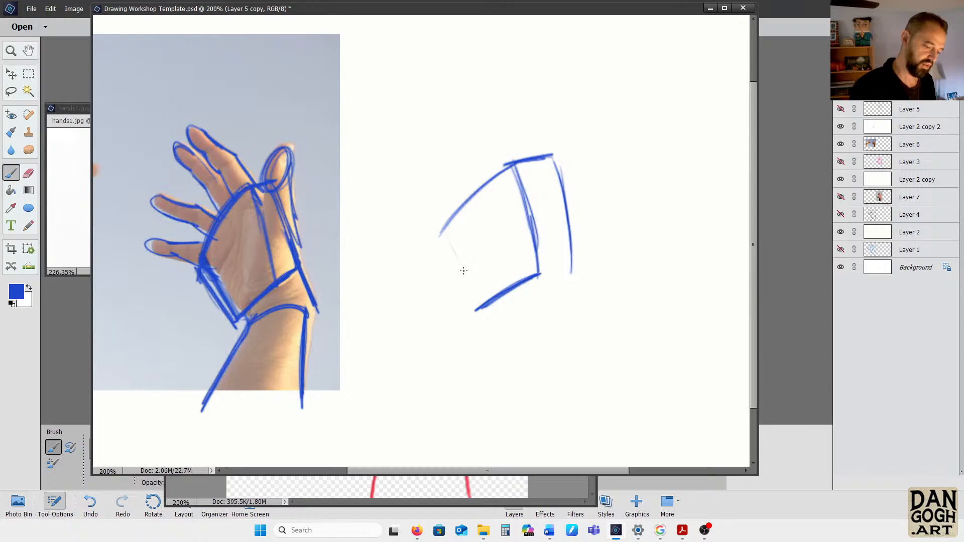
drag(441, 232, 475, 308)
drag(442, 233, 474, 319)
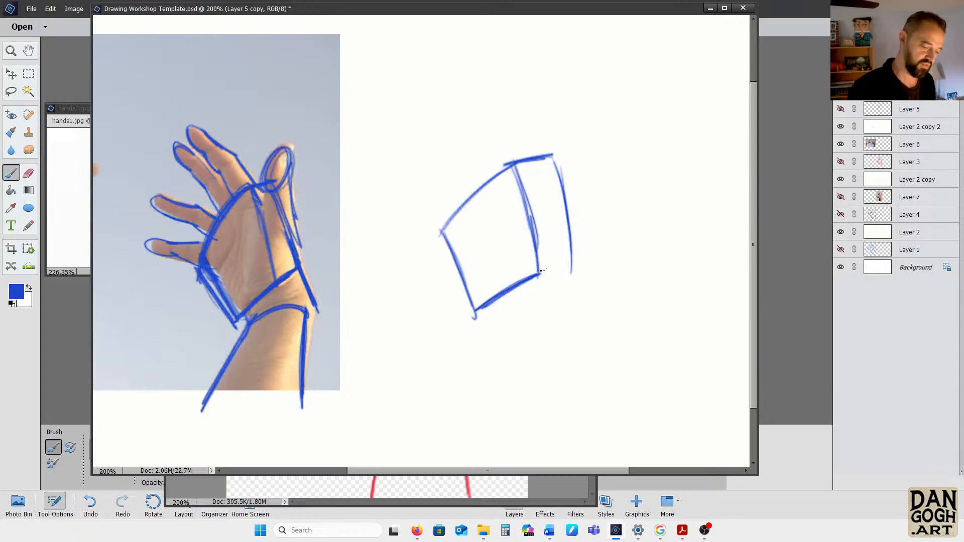
drag(537, 274, 571, 271)
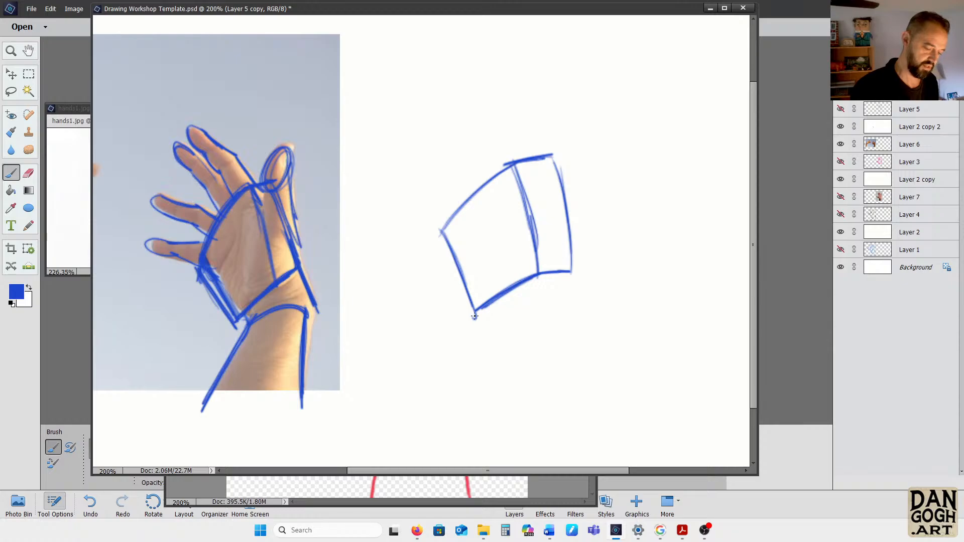
drag(475, 317, 517, 308)
drag(571, 272, 512, 310)
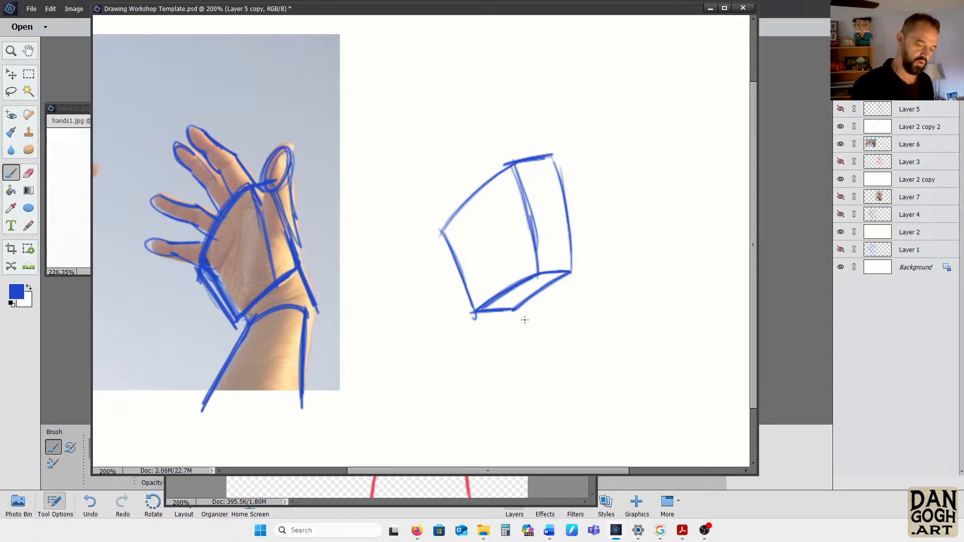
Draw the forearm below the palm box as a cylinder with an elliptical cross-section, and join it to the palm with curved wrist contours
drag(518, 311, 548, 310)
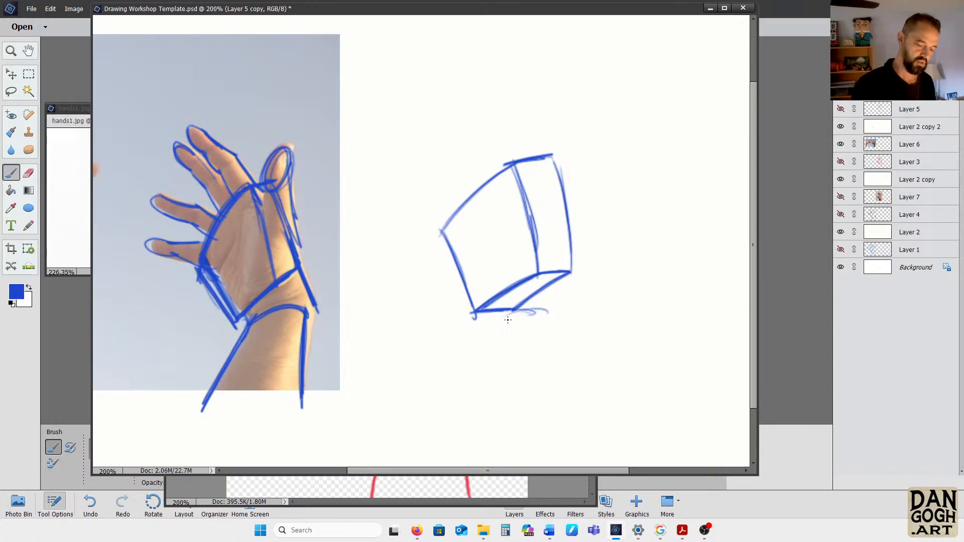
mouse_move(499, 329)
mouse_down()
mouse_move(565, 313)
mouse_move(540, 388)
mouse_move(555, 327)
mouse_move(537, 463)
mouse_up()
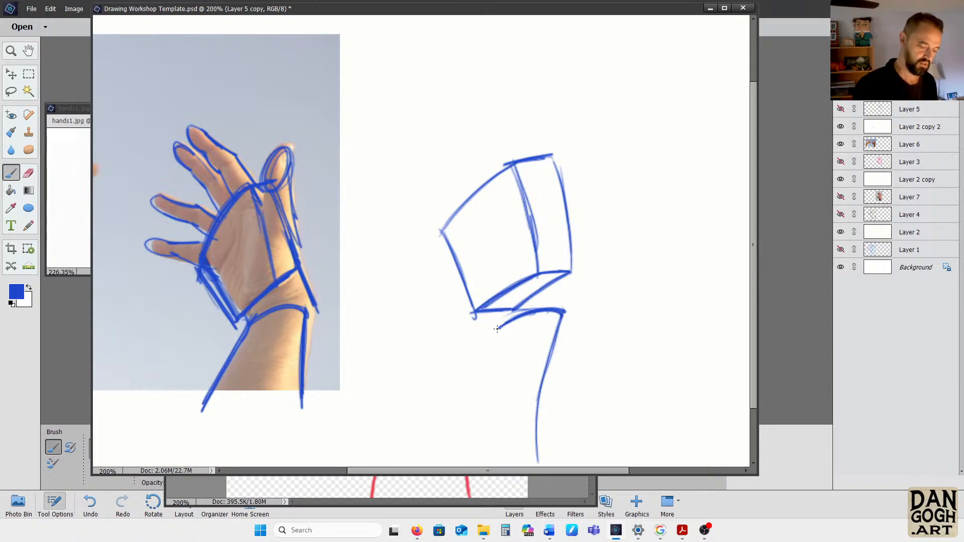
mouse_move(498, 329)
mouse_down()
mouse_move(440, 451)
mouse_move(496, 325)
mouse_move(455, 416)
mouse_move(512, 440)
mouse_move(448, 431)
mouse_move(498, 422)
mouse_up()
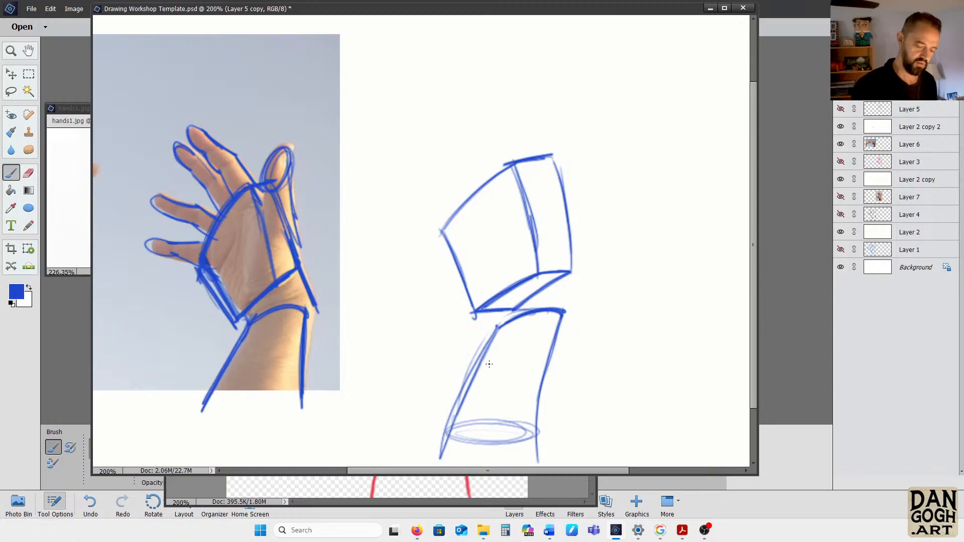
mouse_move(489, 364)
mouse_down()
mouse_move(495, 449)
mouse_move(532, 443)
mouse_move(558, 319)
mouse_move(530, 410)
mouse_up()
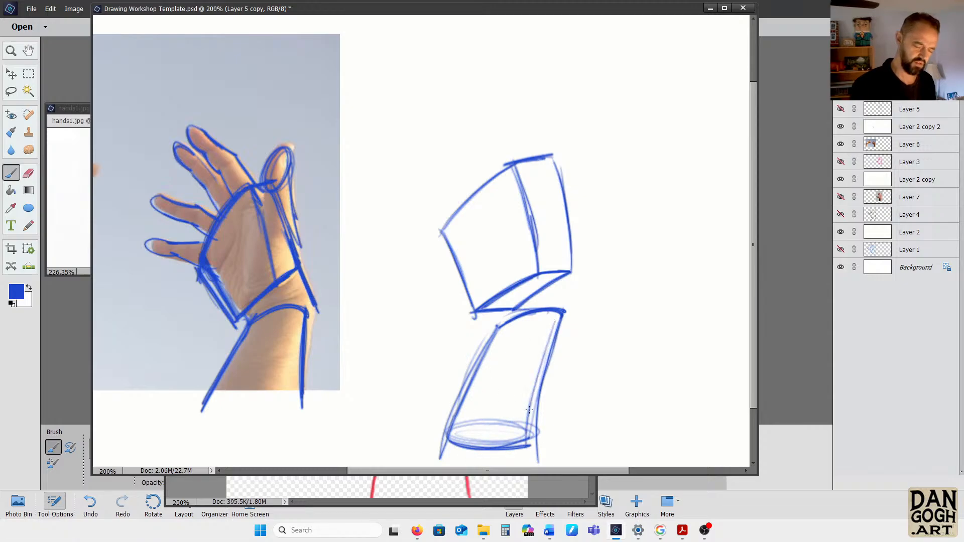
drag(459, 425, 519, 415)
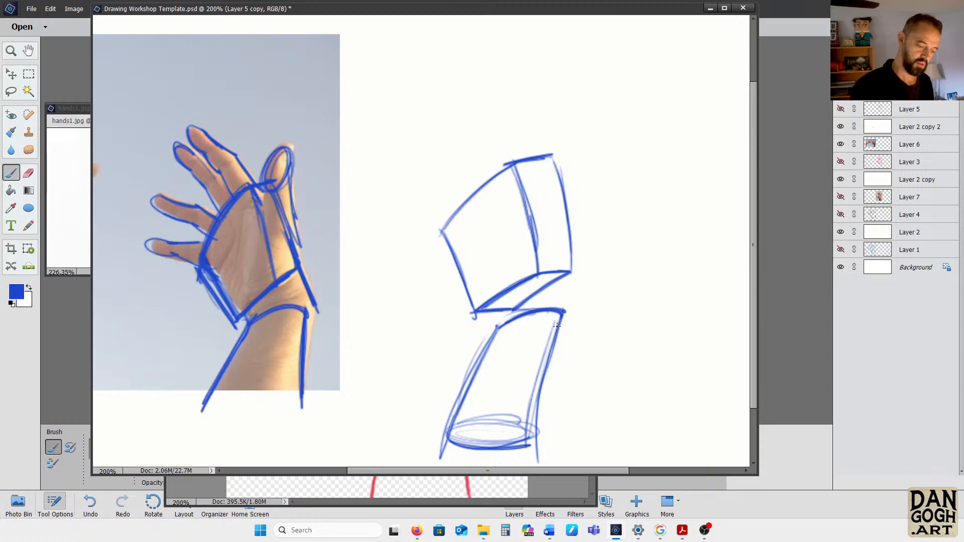
mouse_move(557, 326)
mouse_down()
mouse_move(571, 250)
mouse_move(578, 293)
mouse_move(568, 275)
mouse_move(562, 325)
mouse_move(569, 268)
mouse_move(536, 467)
mouse_up()
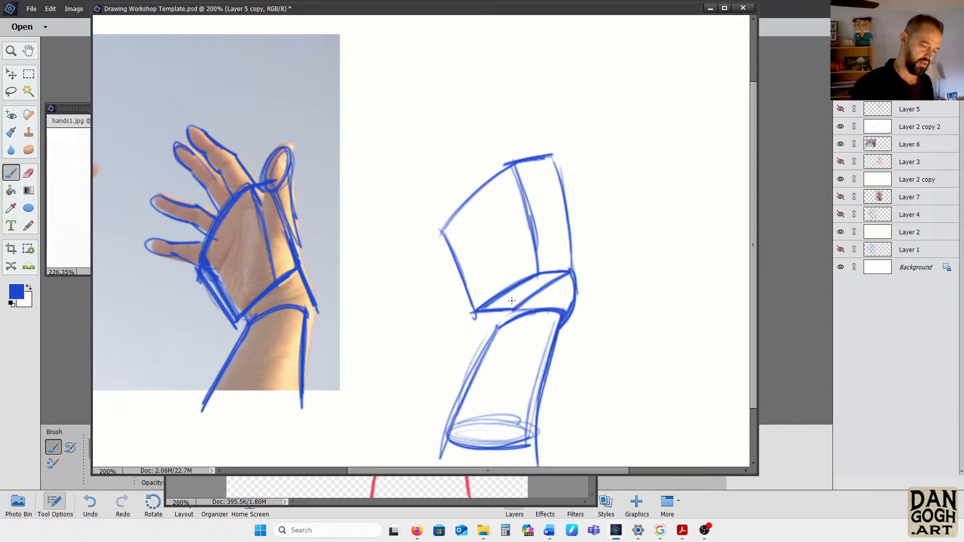
mouse_move(475, 314)
mouse_down()
mouse_move(495, 329)
mouse_move(505, 322)
mouse_up()
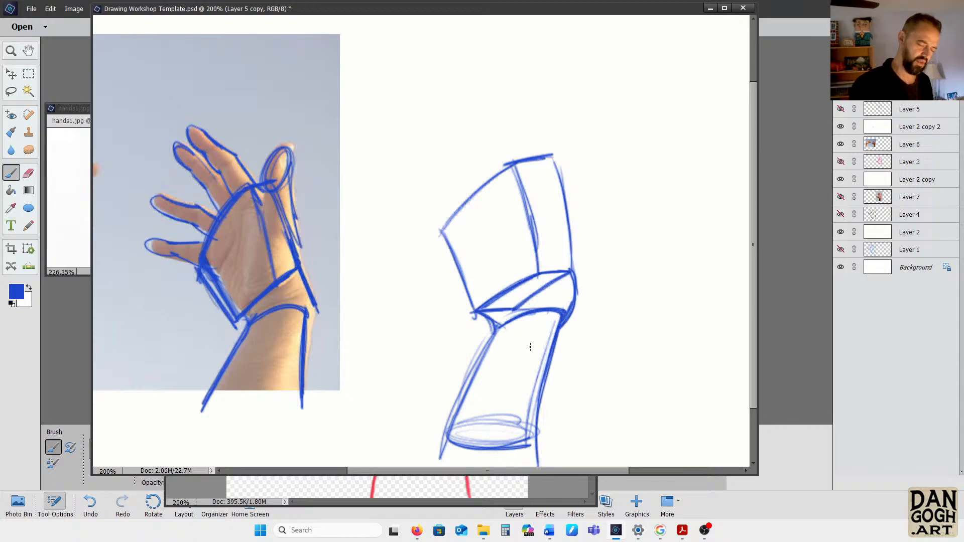
With the Eraser, remove the overlapping wrist lines and lighten the palm and forearm construction lines
key(e)
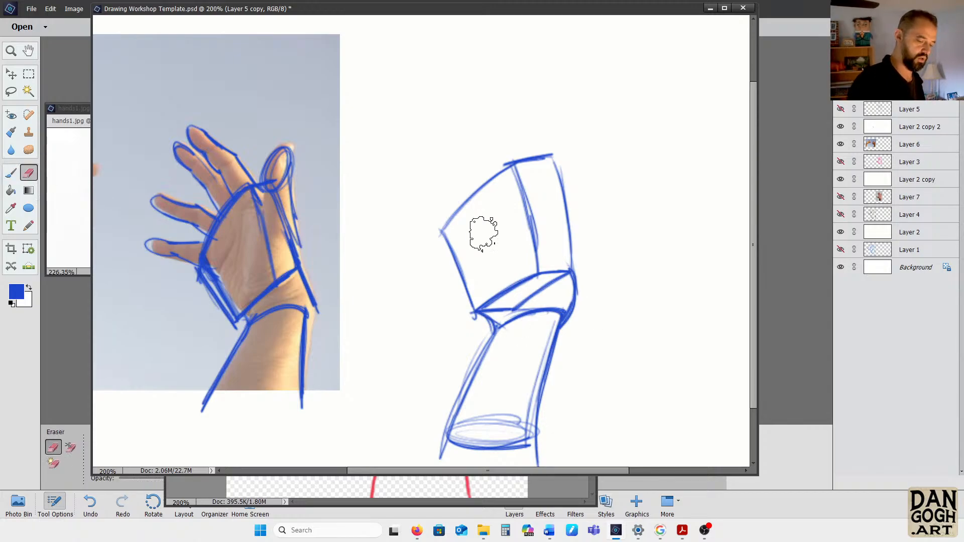
mouse_move(517, 281)
mouse_down()
mouse_move(528, 313)
mouse_move(479, 299)
mouse_move(525, 352)
mouse_move(522, 310)
mouse_move(547, 264)
mouse_move(530, 354)
mouse_move(552, 268)
mouse_move(551, 308)
mouse_move(551, 267)
mouse_move(546, 328)
mouse_move(559, 273)
mouse_move(533, 318)
mouse_move(535, 305)
mouse_move(526, 299)
mouse_move(521, 321)
mouse_move(507, 297)
mouse_move(526, 325)
mouse_move(572, 341)
mouse_move(563, 244)
mouse_move(563, 296)
mouse_move(534, 343)
mouse_move(506, 319)
mouse_move(511, 387)
mouse_move(492, 433)
mouse_move(515, 400)
mouse_move(490, 414)
mouse_up()
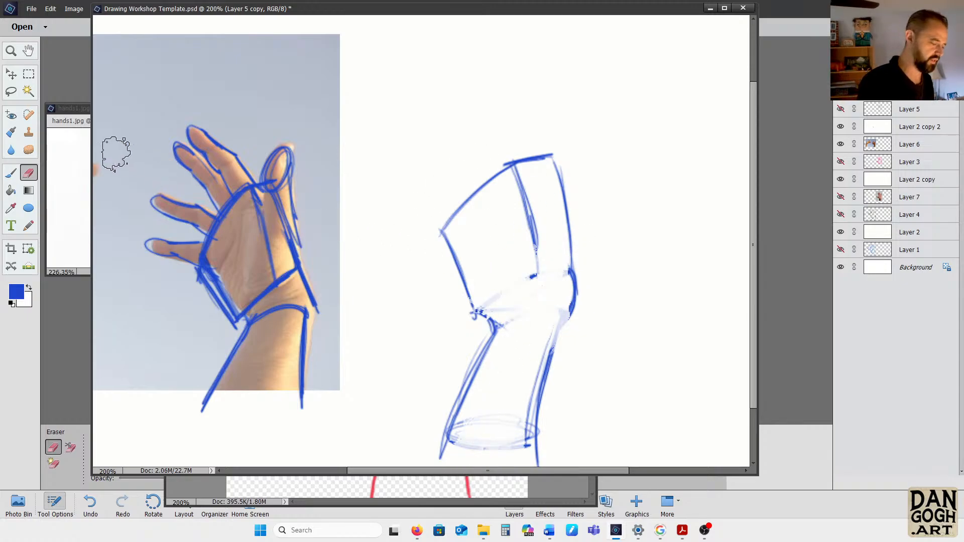
Set the foreground color to bright magenta (ff02f0) and mark the finger bases as ovals along the large palm's knuckle edge
click(18, 294)
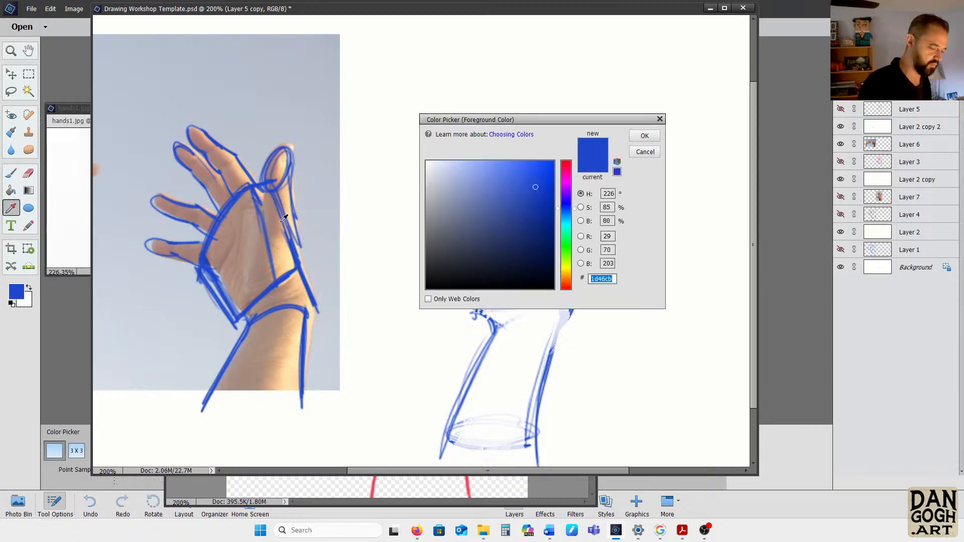
drag(566, 206, 566, 181)
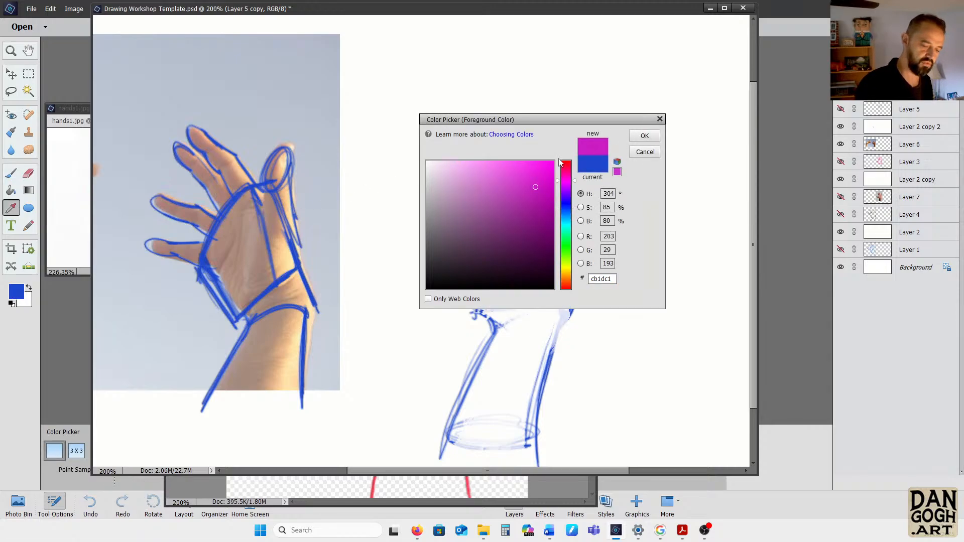
click(644, 136)
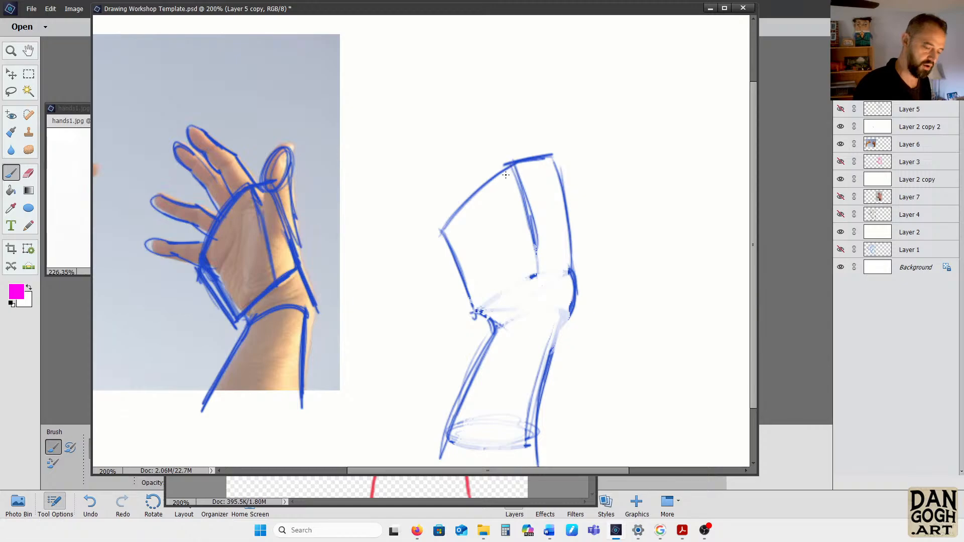
mouse_move(506, 175)
mouse_down()
mouse_move(465, 203)
mouse_move(435, 245)
mouse_move(435, 220)
mouse_up()
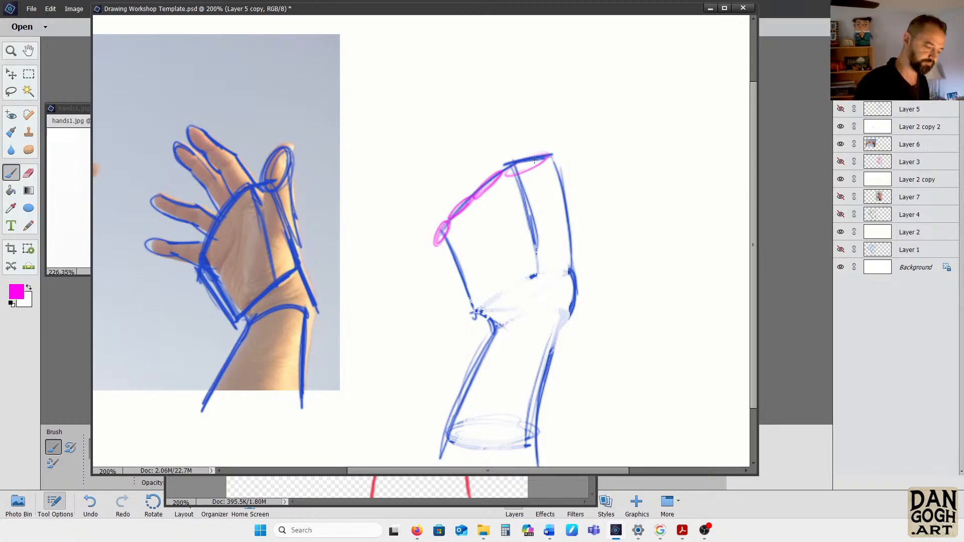
Draw magenta gesture lines for the index, middle, ring and little fingers, fanning out from the knuckle ovals
mouse_move(525, 159)
mouse_down()
mouse_move(503, 119)
mouse_move(529, 165)
mouse_up()
mouse_move(529, 165)
mouse_down()
mouse_move(505, 116)
mouse_move(480, 110)
mouse_move(448, 80)
mouse_move(499, 120)
mouse_up()
mouse_move(499, 121)
mouse_down()
mouse_move(430, 76)
mouse_move(502, 120)
mouse_move(511, 168)
mouse_move(483, 145)
mouse_move(472, 169)
mouse_move(461, 149)
mouse_move(387, 112)
mouse_move(418, 122)
mouse_up()
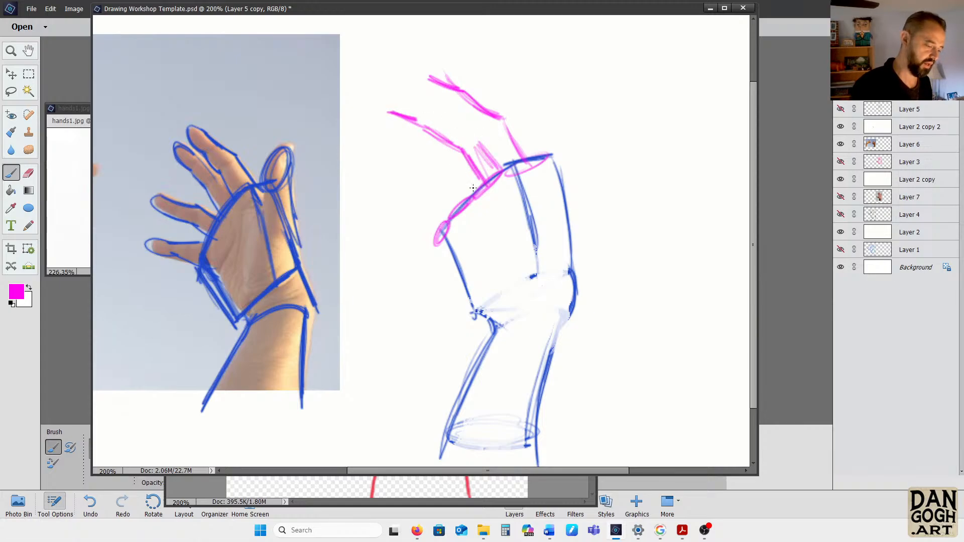
drag(463, 203, 423, 189)
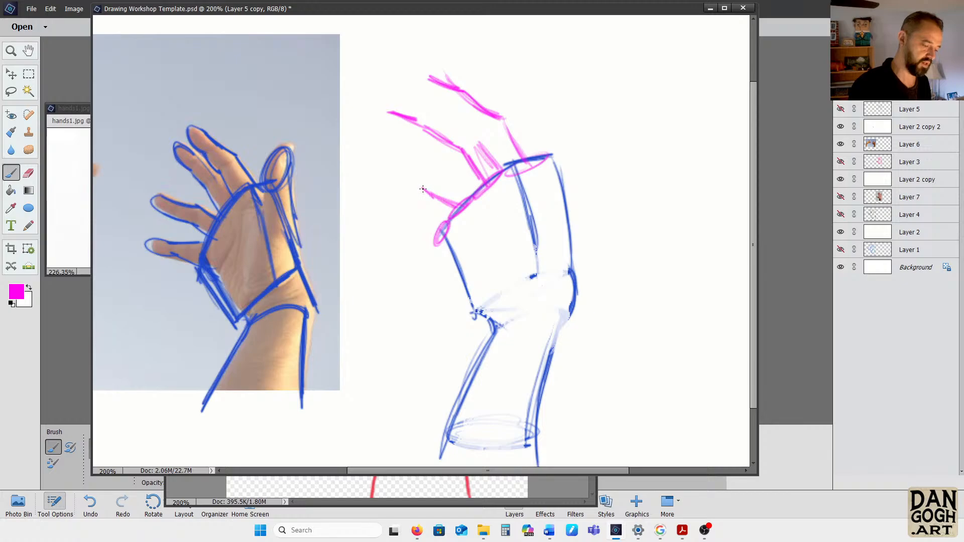
drag(356, 167, 412, 187)
drag(354, 166, 414, 184)
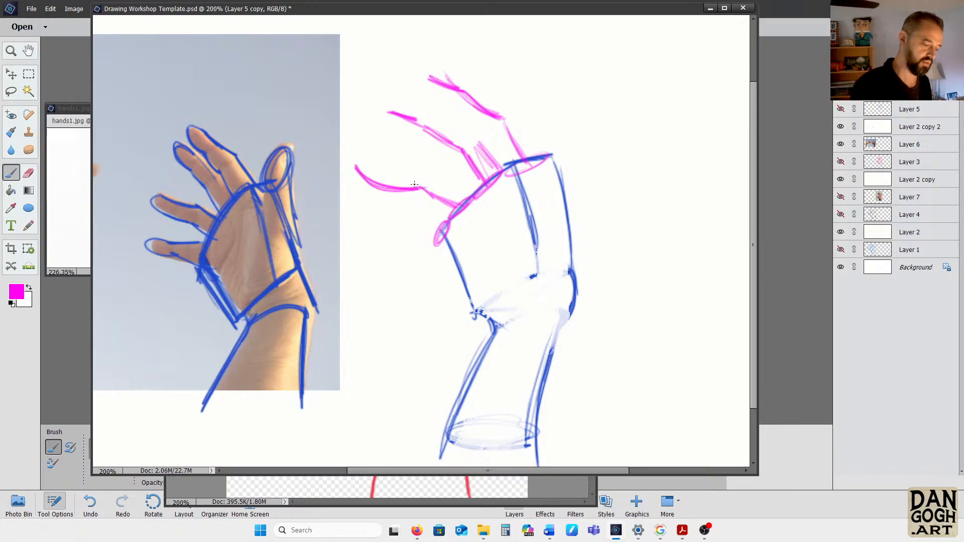
drag(358, 167, 490, 191)
mouse_move(447, 229)
mouse_down()
mouse_move(399, 235)
mouse_move(452, 237)
mouse_move(350, 231)
mouse_move(452, 237)
mouse_up()
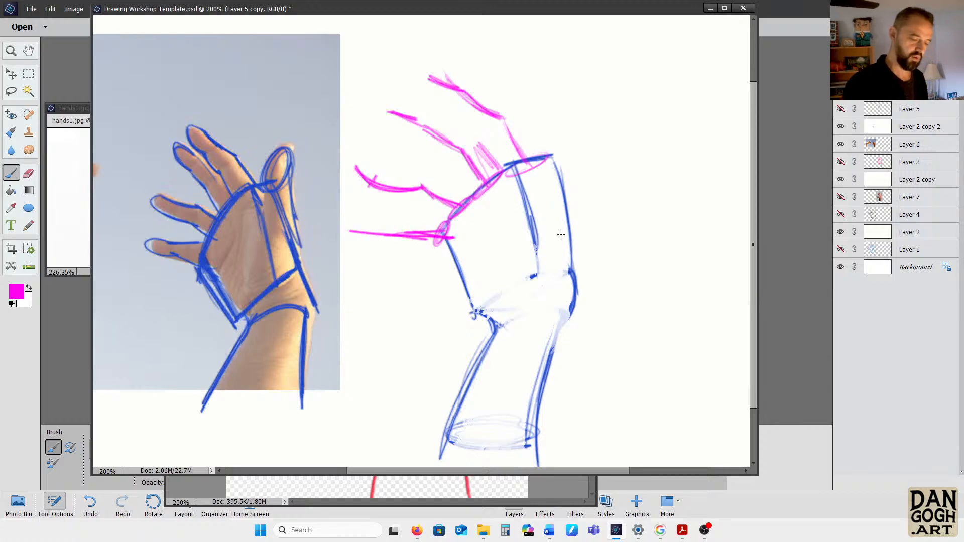
Block in the thumb in magenta with a large oval at its base, a tapering middle segment and a rounded tip
mouse_move(495, 257)
mouse_down()
mouse_move(522, 303)
mouse_move(506, 297)
mouse_move(560, 279)
mouse_move(515, 301)
mouse_move(504, 228)
mouse_move(501, 301)
mouse_move(502, 276)
mouse_move(555, 205)
mouse_move(570, 228)
mouse_move(575, 276)
mouse_move(532, 299)
mouse_move(585, 224)
mouse_move(542, 242)
mouse_up()
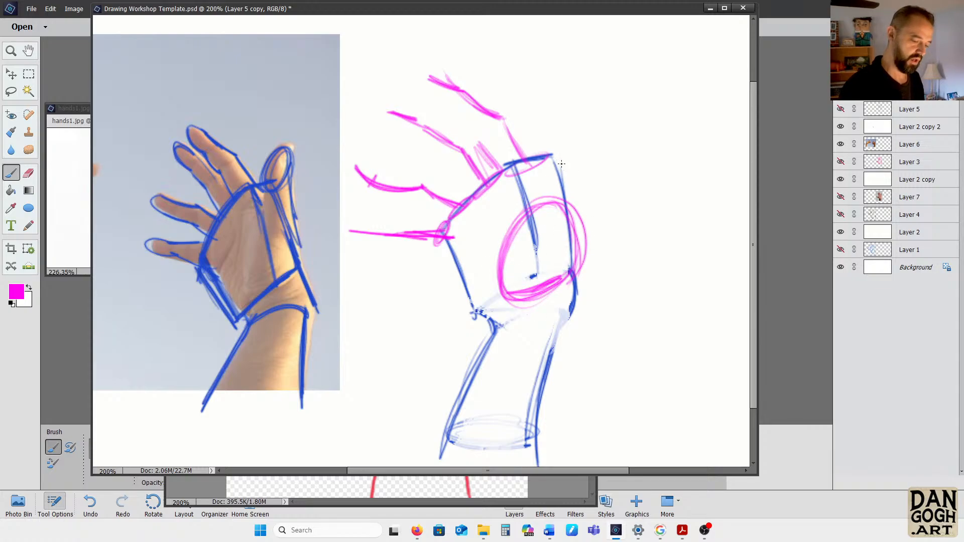
mouse_move(548, 160)
mouse_down()
mouse_move(576, 162)
mouse_move(573, 210)
mouse_move(582, 166)
mouse_move(572, 214)
mouse_up()
mouse_move(590, 105)
mouse_down()
mouse_move(554, 156)
mouse_move(556, 138)
mouse_move(571, 153)
mouse_up()
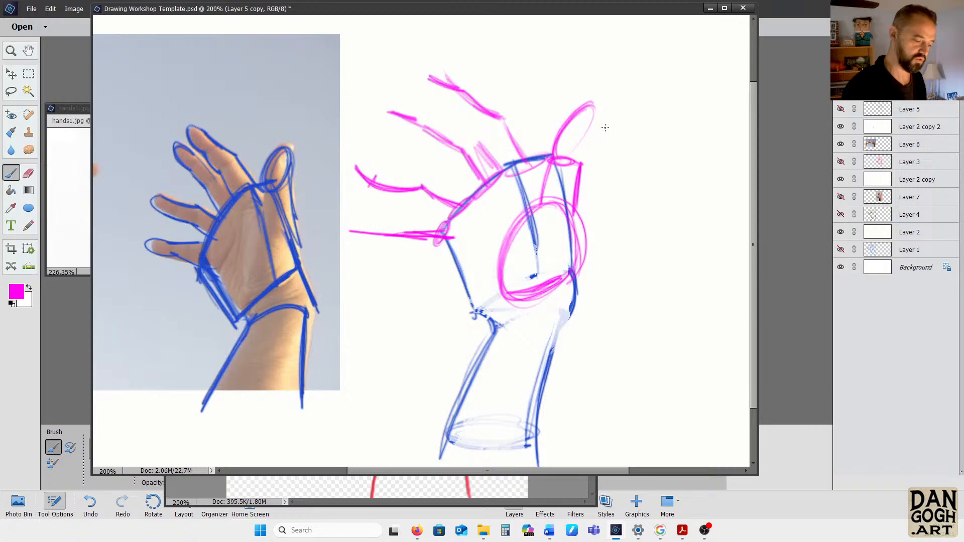
mouse_move(591, 106)
mouse_down()
mouse_move(591, 129)
mouse_move(600, 105)
mouse_move(573, 131)
mouse_move(592, 133)
mouse_move(583, 163)
mouse_move(569, 153)
mouse_move(586, 164)
mouse_move(576, 192)
mouse_up()
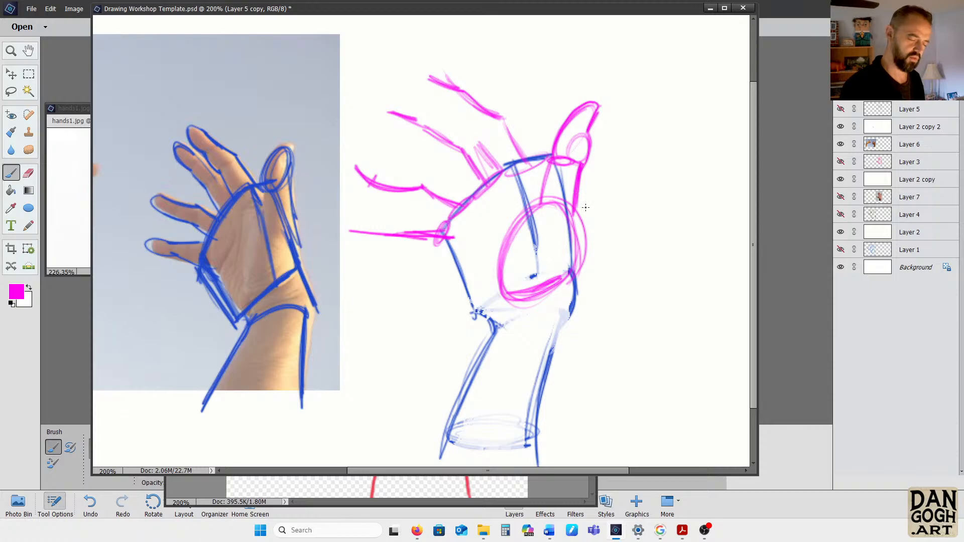
Add magenta contours for the palm pads below the fingers, the little-finger side of the palm and the curved wrist
mouse_move(443, 235)
mouse_down()
mouse_move(457, 258)
mouse_move(495, 209)
mouse_move(460, 252)
mouse_up()
drag(484, 209, 463, 254)
mouse_move(488, 208)
mouse_down()
mouse_move(500, 200)
mouse_move(495, 301)
mouse_up()
drag(506, 227, 491, 296)
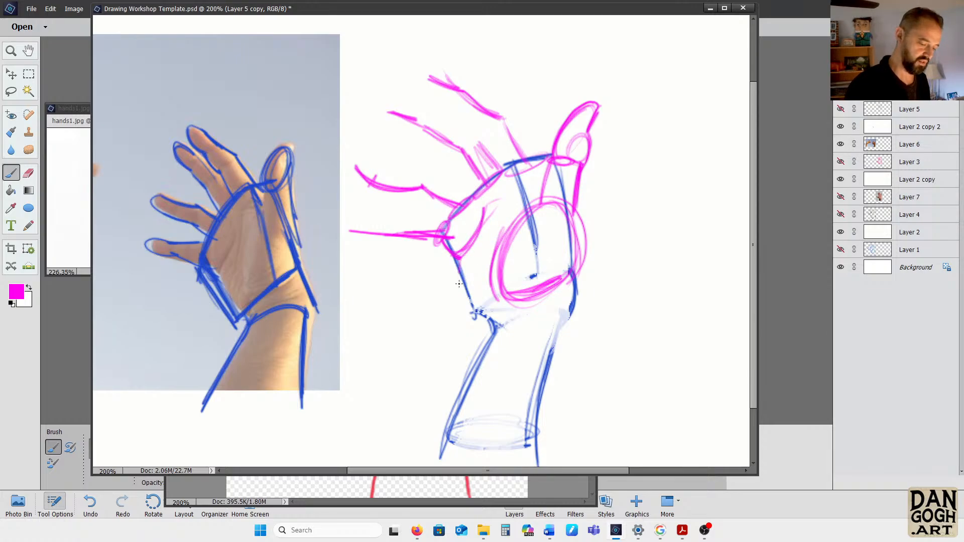
mouse_move(457, 264)
mouse_down()
mouse_move(480, 316)
mouse_move(552, 315)
mouse_up()
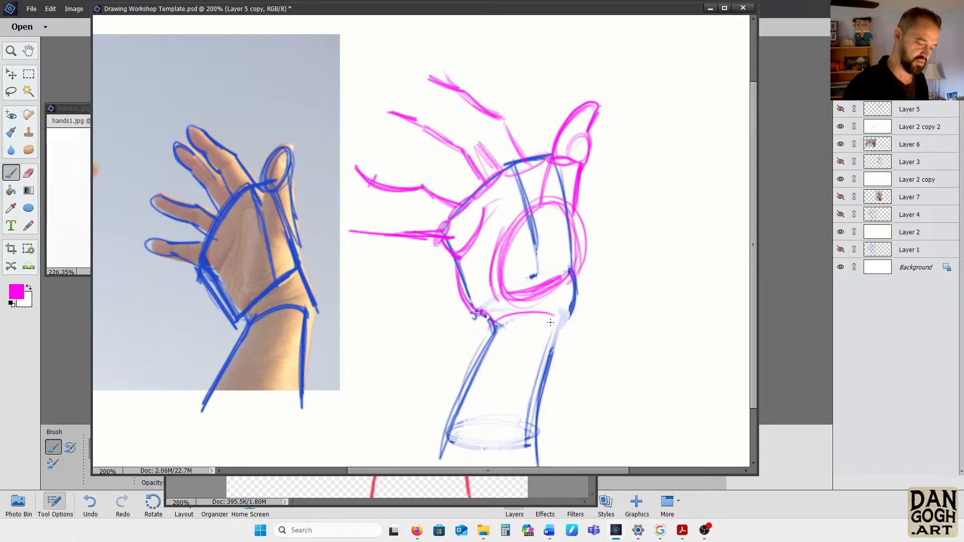
drag(486, 313, 554, 307)
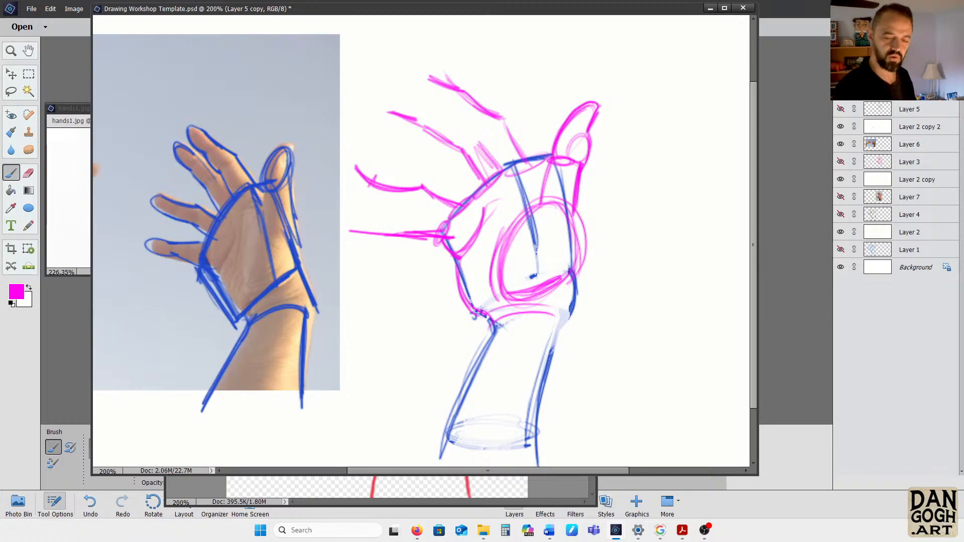
Add a new layer for the line art and set the foreground color to near-black 1e1e1e
click(956, 44)
click(887, 75)
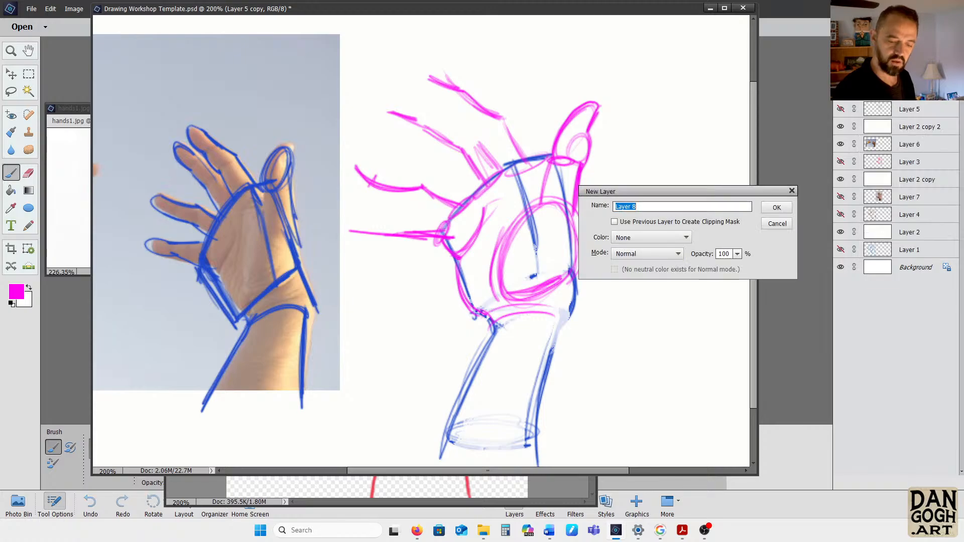
click(768, 208)
click(17, 294)
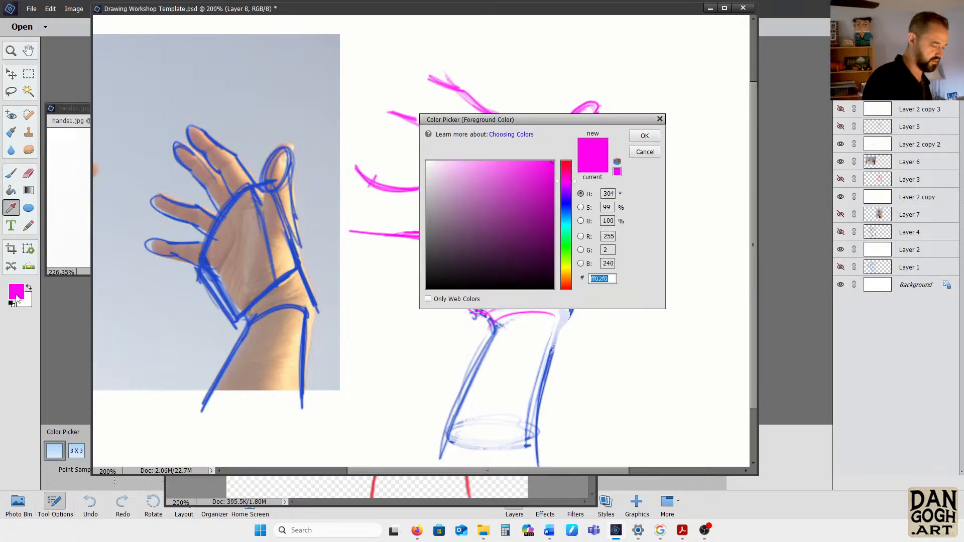
click(427, 274)
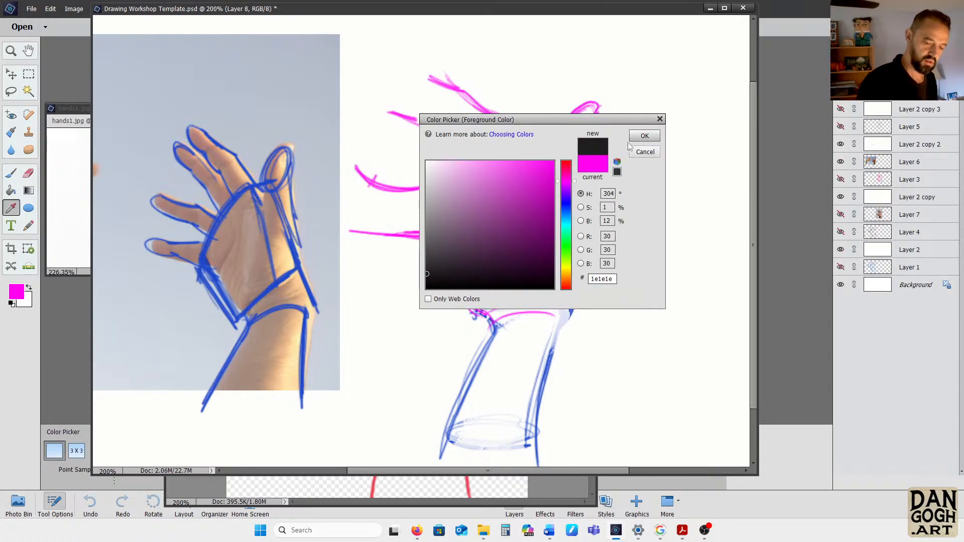
click(643, 136)
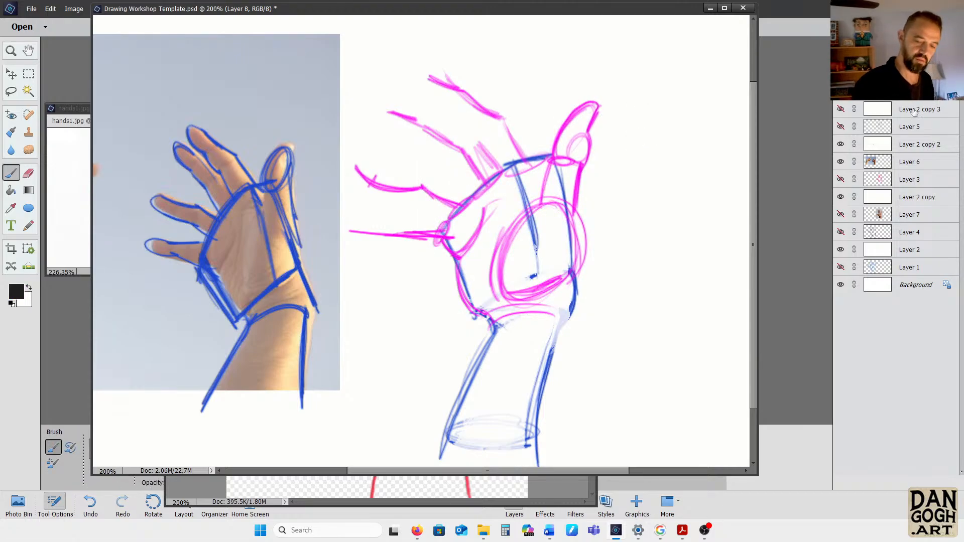
Fade the sketch by moving Layer 2 copy 2 above it with higher opacity, and move the photo on Layer 6 to the front
drag(914, 148, 914, 108)
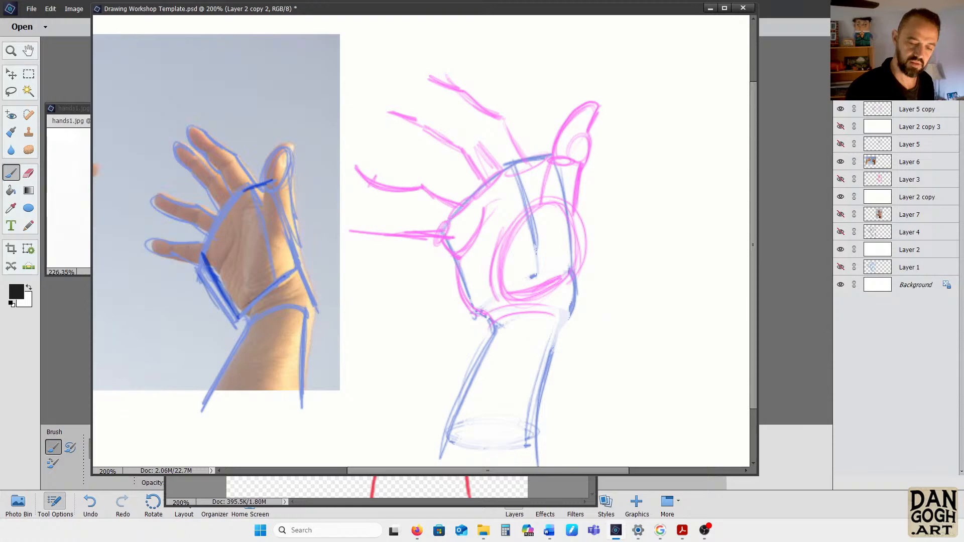
drag(929, 75, 939, 76)
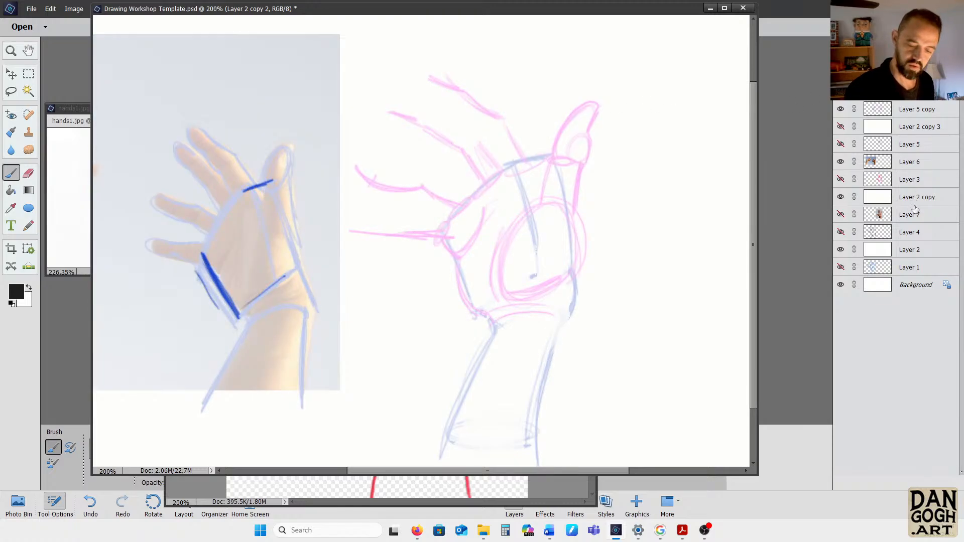
drag(920, 167, 923, 105)
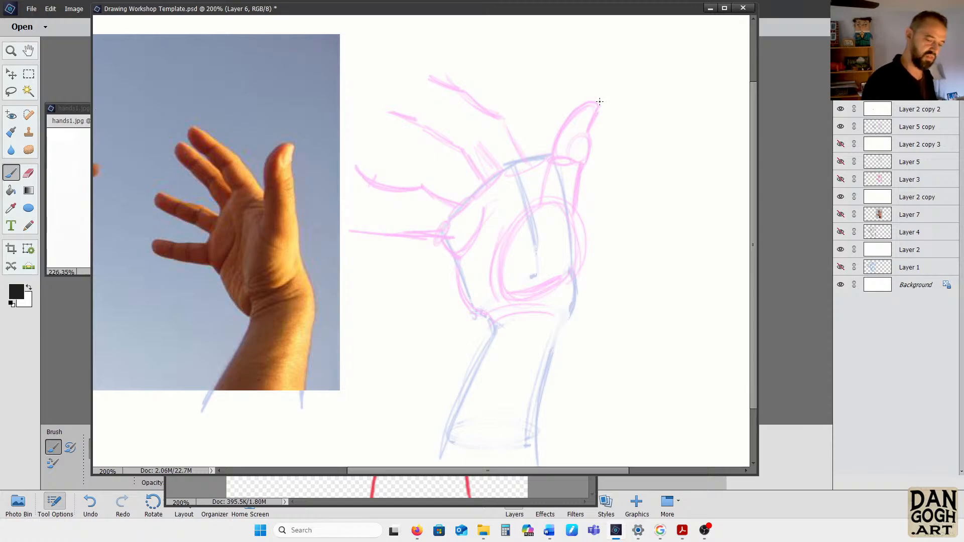
Ink the thumb's outline and the fleshy mound at its base in black, including the creases near the wrist
mouse_move(601, 103)
mouse_down()
mouse_move(562, 131)
mouse_move(600, 102)
mouse_move(580, 107)
mouse_move(554, 149)
mouse_move(575, 107)
mouse_move(589, 103)
mouse_move(568, 116)
mouse_move(603, 106)
mouse_move(571, 254)
mouse_up()
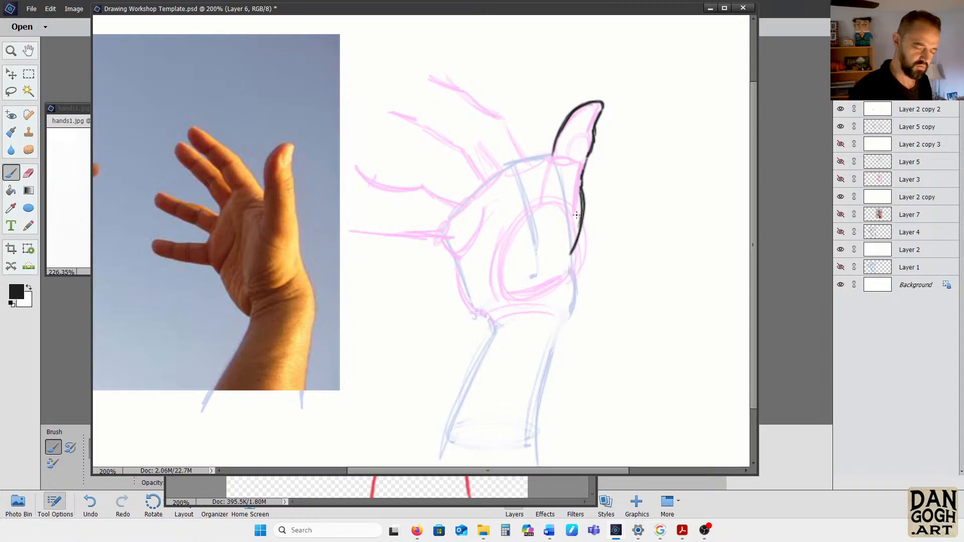
mouse_move(554, 164)
mouse_down()
mouse_move(543, 182)
mouse_move(553, 155)
mouse_move(531, 216)
mouse_move(545, 239)
mouse_move(566, 237)
mouse_move(532, 209)
mouse_move(538, 236)
mouse_move(559, 242)
mouse_up()
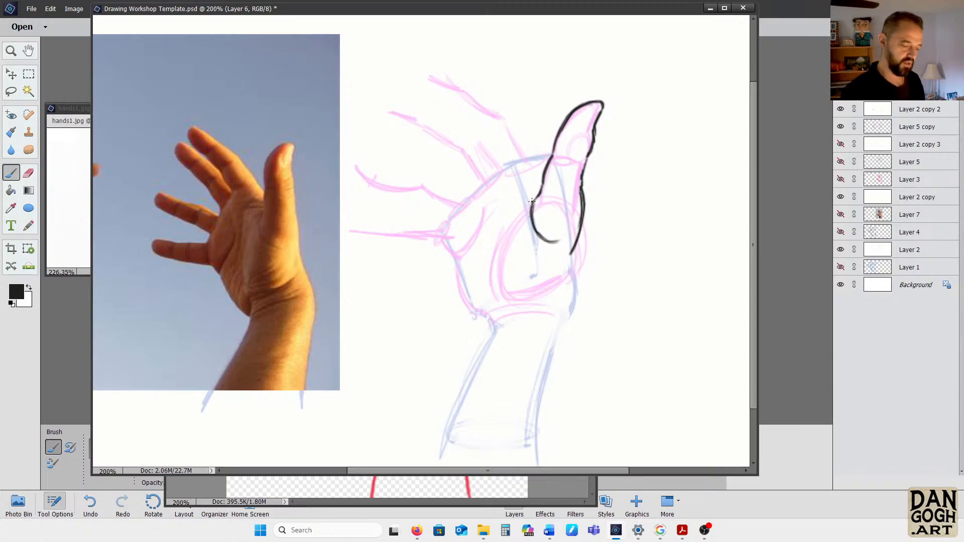
drag(538, 195, 522, 229)
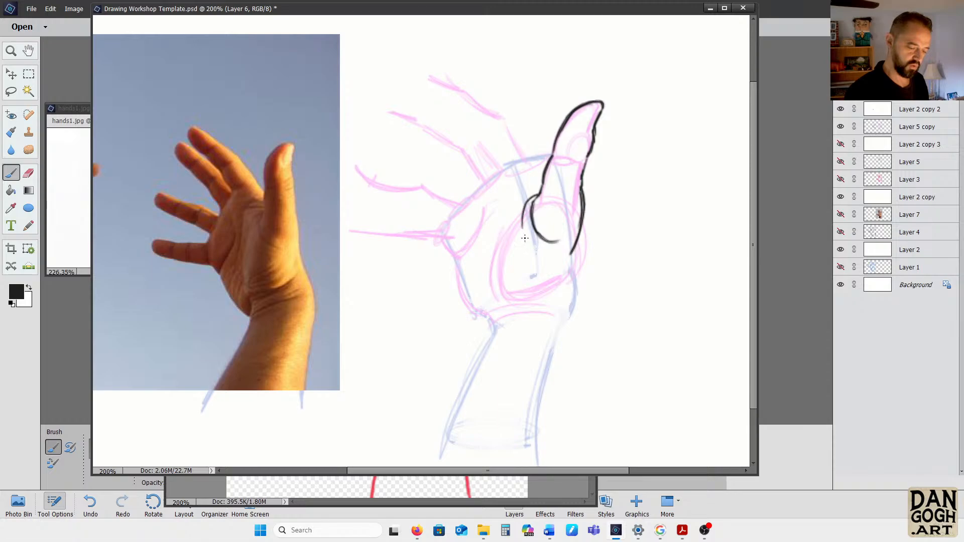
mouse_move(537, 195)
mouse_down()
mouse_move(523, 207)
mouse_move(523, 236)
mouse_up()
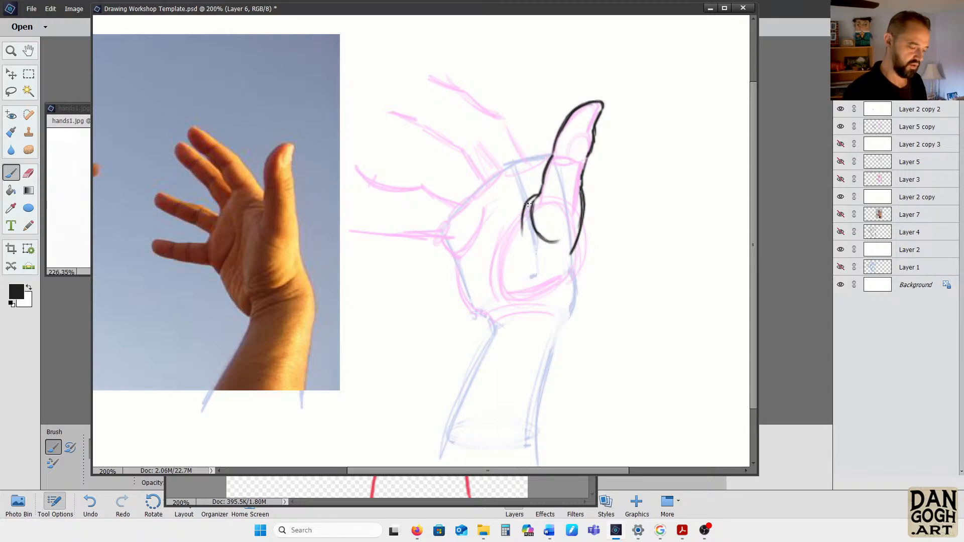
drag(519, 214, 497, 279)
mouse_move(506, 240)
mouse_down()
mouse_move(496, 279)
mouse_move(497, 271)
mouse_move(505, 303)
mouse_move(495, 279)
mouse_move(507, 303)
mouse_move(549, 292)
mouse_move(568, 274)
mouse_move(502, 298)
mouse_move(507, 281)
mouse_move(498, 290)
mouse_move(547, 272)
mouse_move(540, 262)
mouse_move(496, 284)
mouse_move(546, 260)
mouse_up()
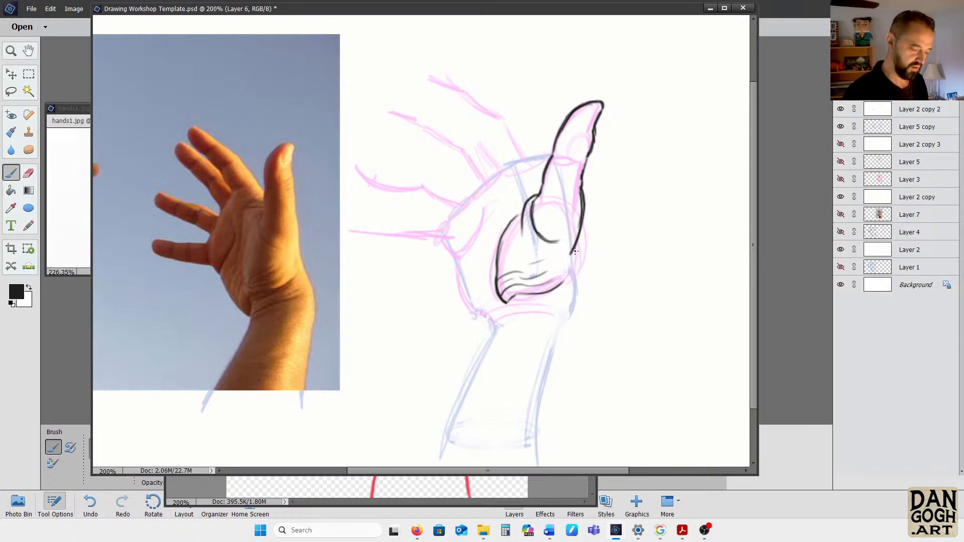
Ink both sides of the wrist and forearm down to the canvas edge, and add short crease lines at the wrist
mouse_move(572, 252)
mouse_down()
mouse_move(578, 301)
mouse_move(550, 390)
mouse_move(549, 486)
mouse_up()
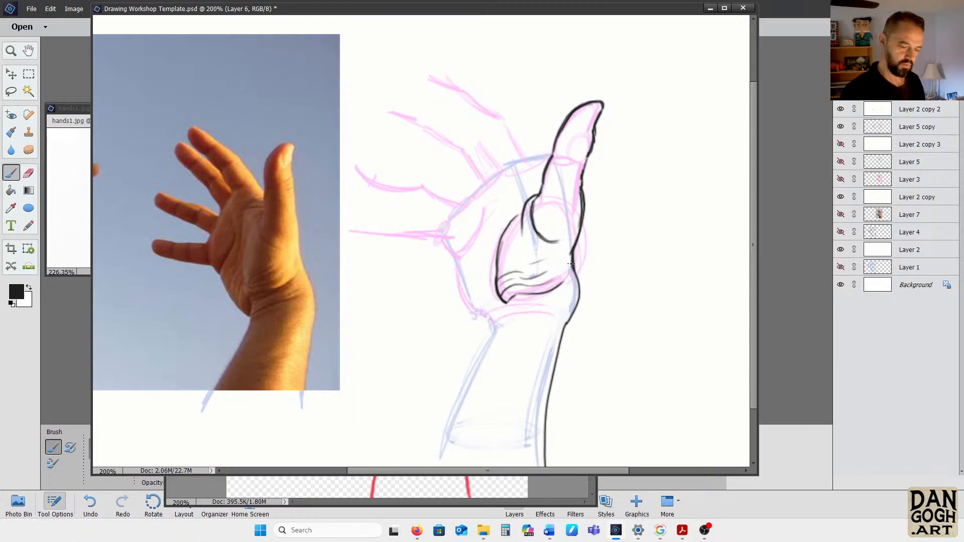
drag(572, 264, 579, 292)
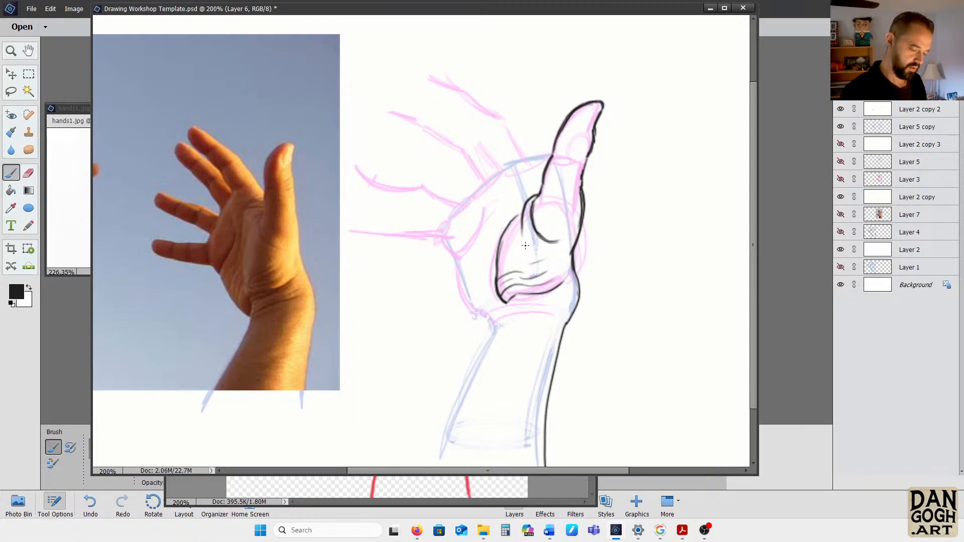
mouse_move(493, 310)
mouse_down()
mouse_move(494, 321)
mouse_move(501, 308)
mouse_up()
mouse_move(494, 312)
mouse_down()
mouse_move(512, 325)
mouse_move(490, 334)
mouse_move(493, 322)
mouse_move(447, 401)
mouse_move(422, 467)
mouse_up()
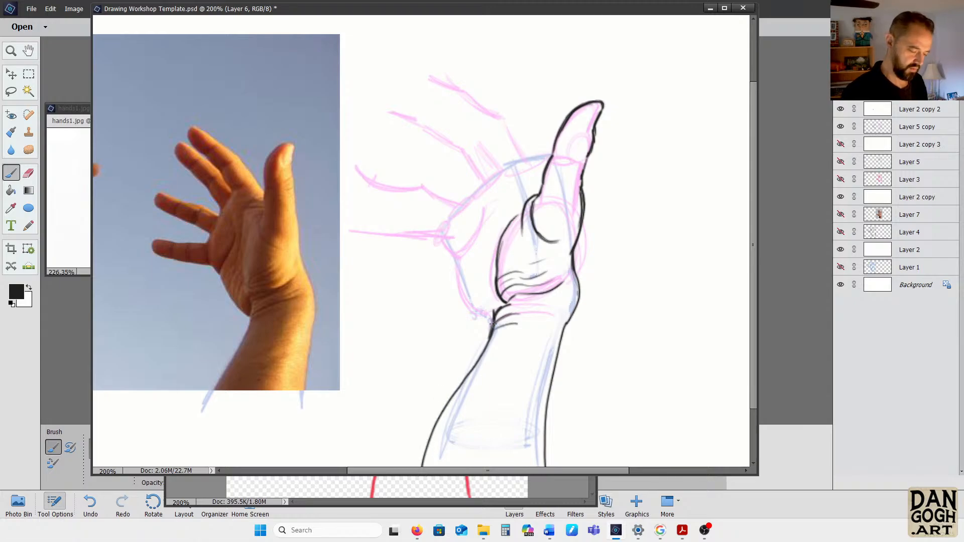
mouse_move(491, 334)
mouse_down()
mouse_move(444, 408)
mouse_move(420, 480)
mouse_up()
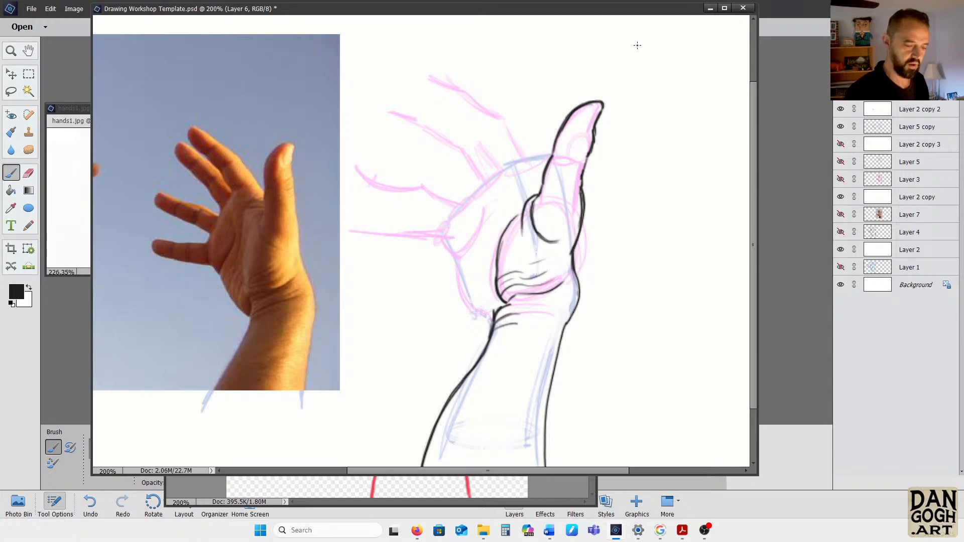
Handwrite CSI in black on the sky above the hand in the reference photo
drag(215, 52, 216, 85)
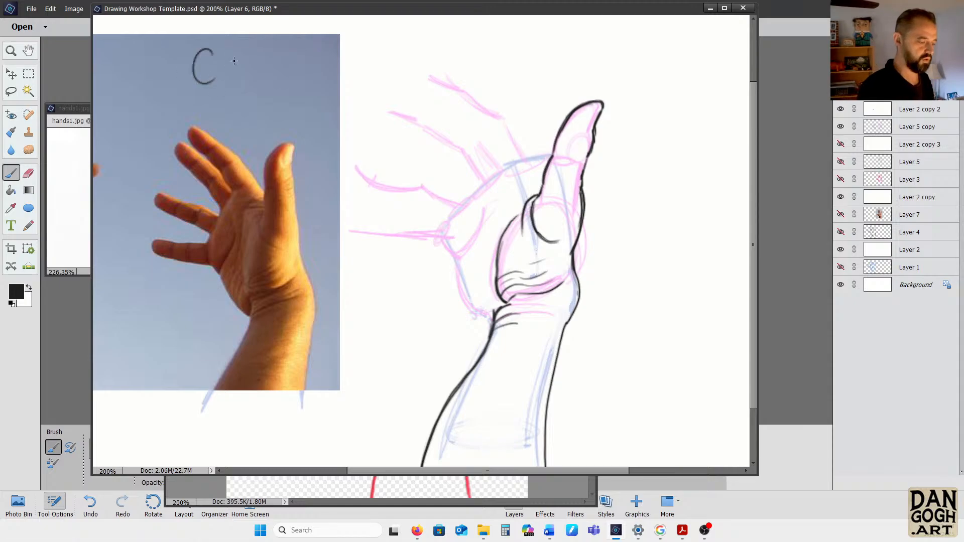
mouse_move(244, 52)
mouse_down()
mouse_move(223, 61)
mouse_move(224, 86)
mouse_move(254, 88)
mouse_up()
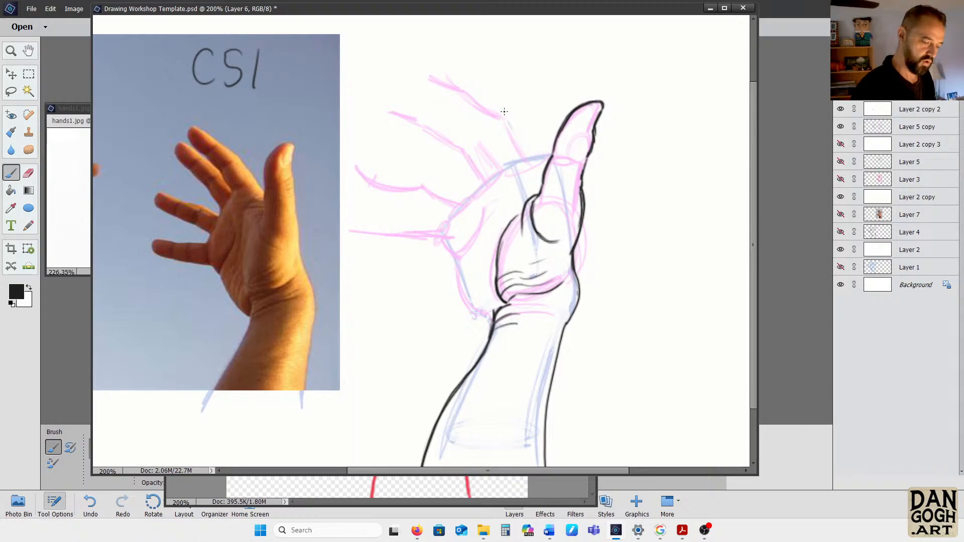
Ink the outlines of the index and middle fingers over the magenta guides, joining them to the palm's upper edge
mouse_move(498, 111)
mouse_down()
mouse_move(542, 188)
mouse_move(537, 182)
mouse_up()
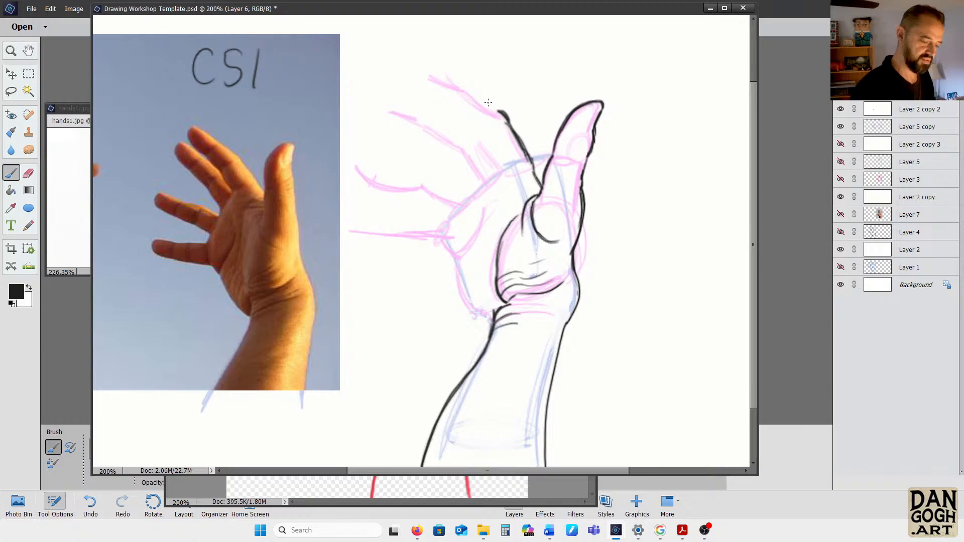
mouse_move(473, 93)
mouse_down()
mouse_move(501, 111)
mouse_move(429, 75)
mouse_move(430, 95)
mouse_move(486, 127)
mouse_move(430, 85)
mouse_up()
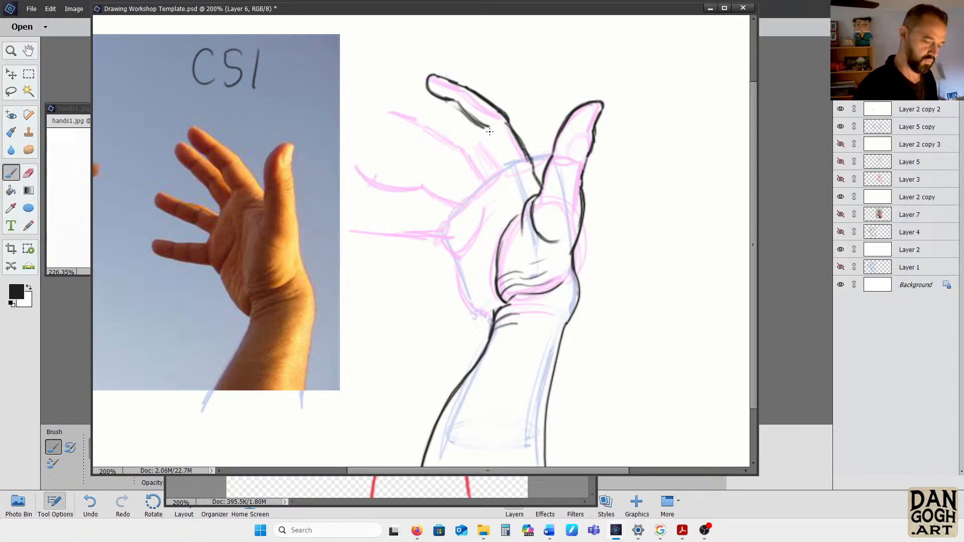
mouse_move(490, 132)
mouse_down()
mouse_move(503, 171)
mouse_move(485, 131)
mouse_move(500, 171)
mouse_move(467, 201)
mouse_up()
mouse_move(481, 137)
mouse_down()
mouse_move(398, 114)
mouse_move(419, 133)
mouse_move(404, 115)
mouse_move(405, 136)
mouse_move(396, 124)
mouse_move(417, 135)
mouse_move(438, 118)
mouse_move(473, 140)
mouse_move(441, 138)
mouse_move(467, 150)
mouse_move(420, 135)
mouse_move(467, 148)
mouse_move(487, 182)
mouse_move(465, 159)
mouse_move(472, 173)
mouse_move(486, 140)
mouse_up()
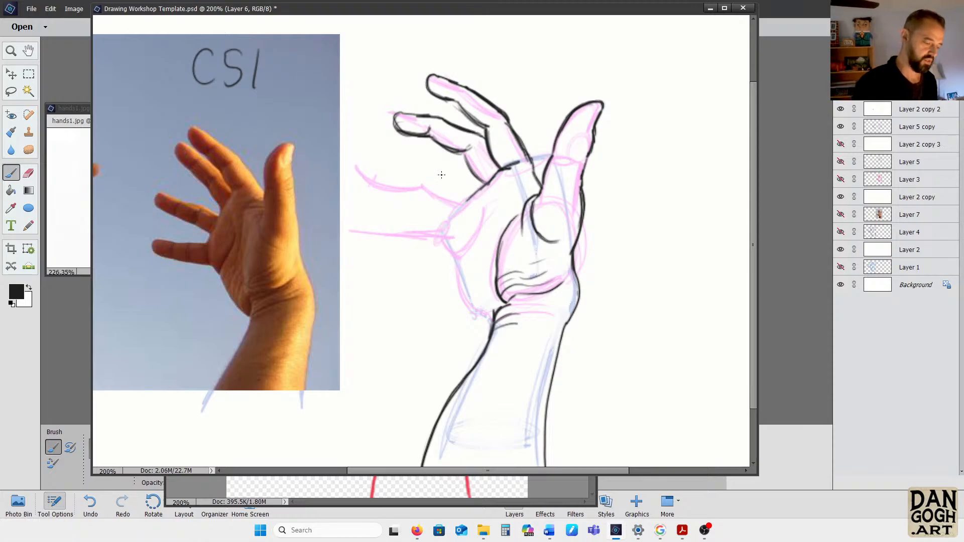
Ink the ring and little fingers in black over the magenta guides, and add the curved palm crease beside their bases
mouse_move(454, 195)
mouse_down()
mouse_move(433, 182)
mouse_move(472, 200)
mouse_move(433, 181)
mouse_move(351, 173)
mouse_move(359, 170)
mouse_move(352, 190)
mouse_move(471, 215)
mouse_up()
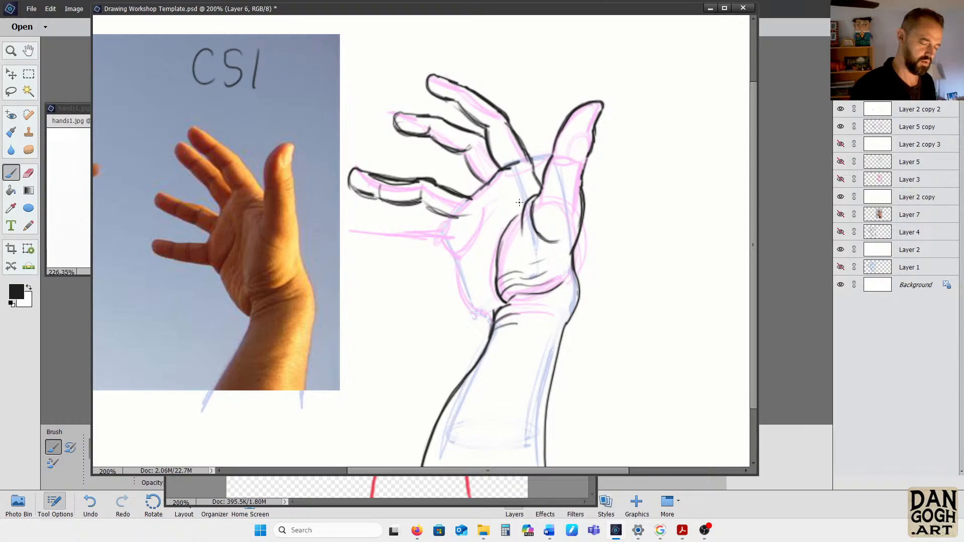
drag(367, 174, 357, 194)
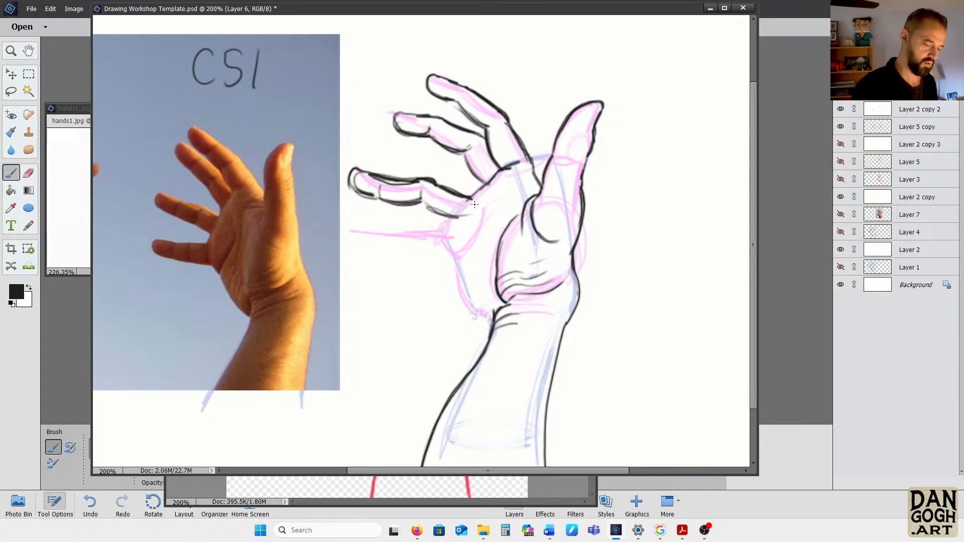
mouse_move(443, 220)
mouse_down()
mouse_move(344, 228)
mouse_move(353, 246)
mouse_move(387, 231)
mouse_move(383, 249)
mouse_move(445, 251)
mouse_move(452, 265)
mouse_up()
mouse_move(444, 231)
mouse_down()
mouse_move(467, 205)
mouse_move(487, 213)
mouse_move(453, 276)
mouse_up()
drag(454, 266, 490, 195)
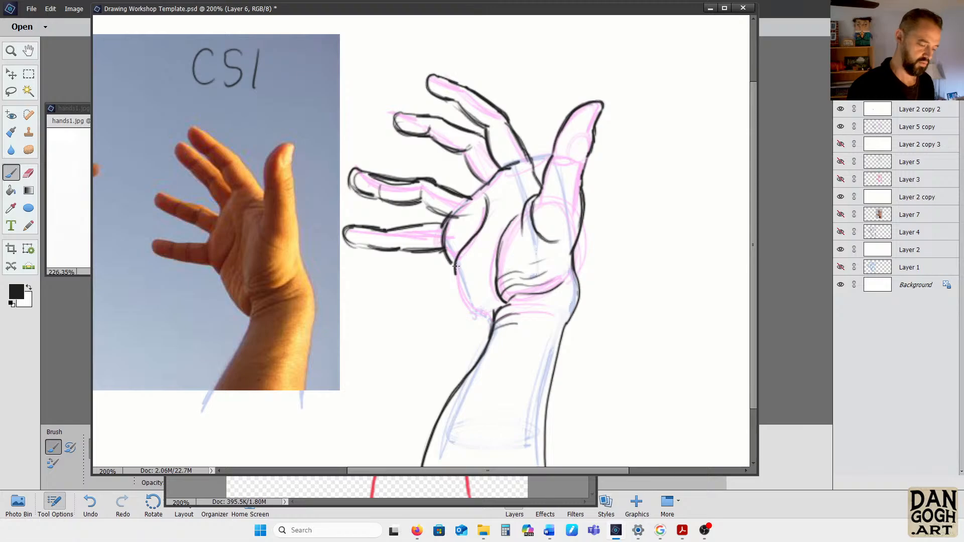
Ink the outer edge of the palm from below the little finger down to the wrist
drag(455, 266, 469, 302)
drag(454, 279, 491, 324)
mouse_move(460, 294)
mouse_down()
mouse_move(494, 329)
mouse_move(470, 310)
mouse_move(455, 261)
mouse_up()
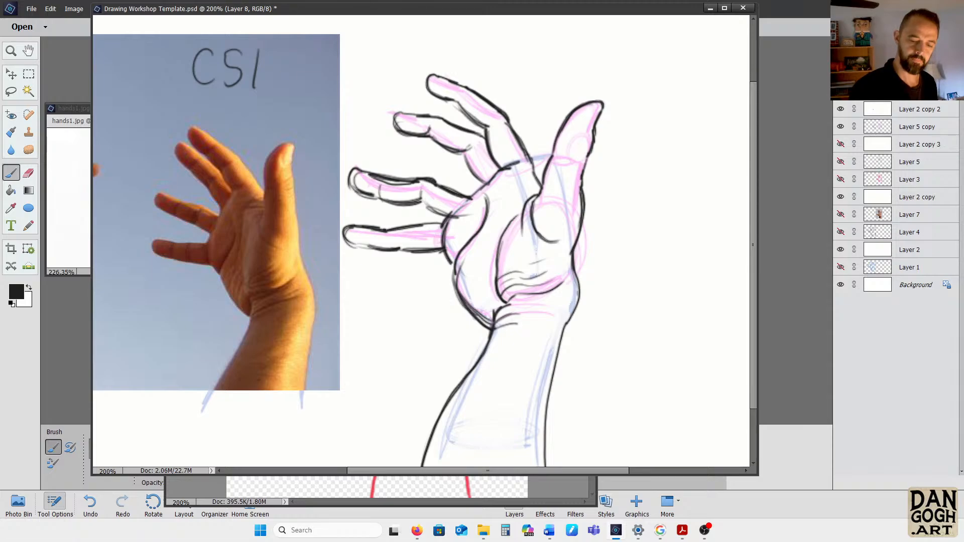
Add a new Layer 9 with Normal mode and 100% opacity
right_click(860, 101)
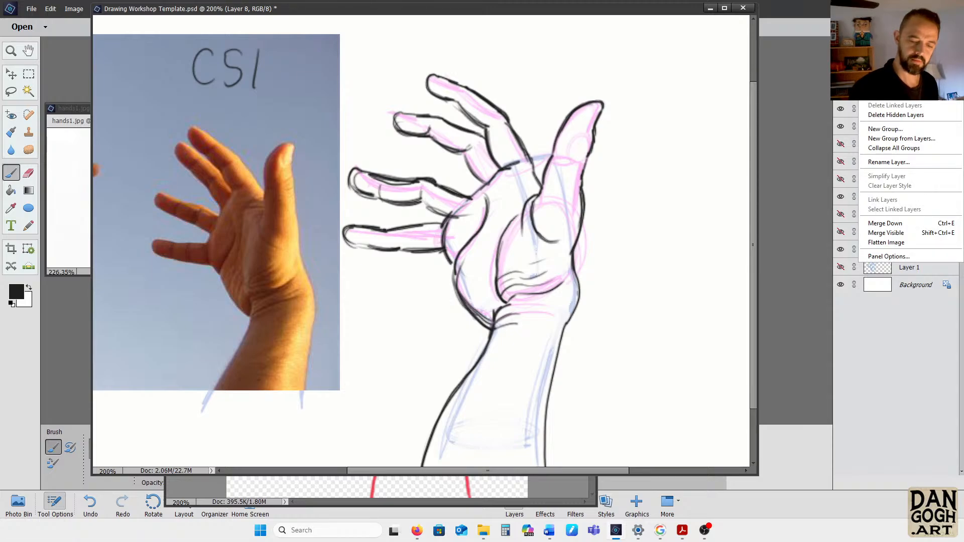
click(886, 129)
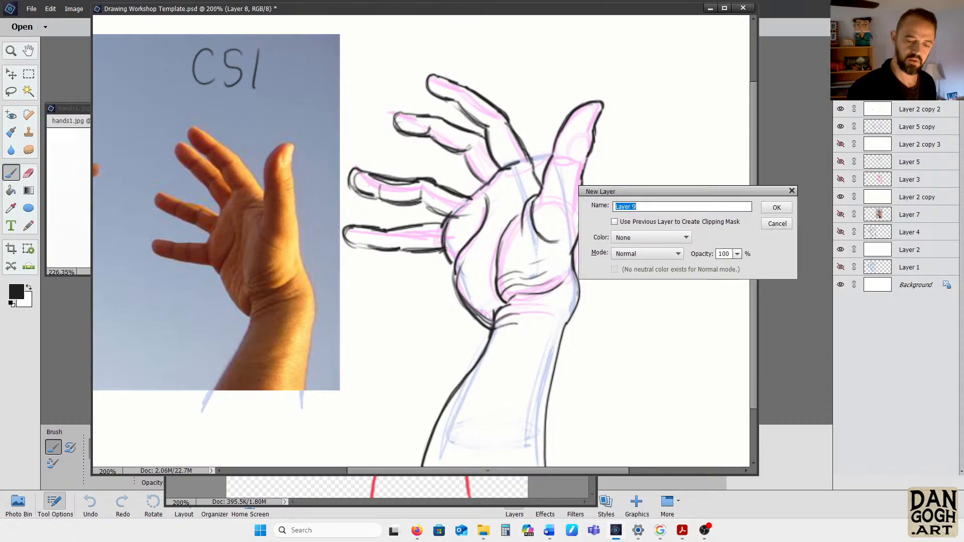
click(778, 208)
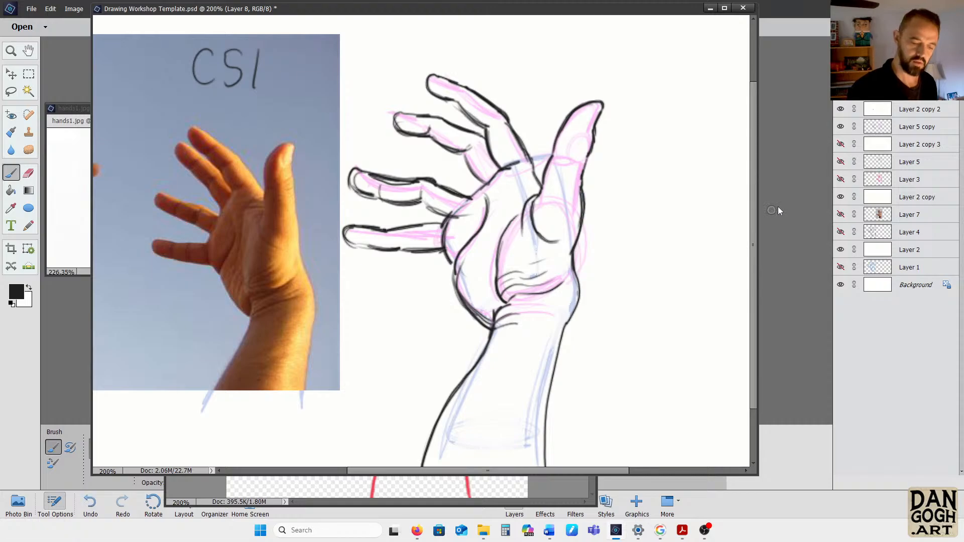
Set the foreground colour to blue 6d83f4 and mark cut-off lines across the tips of the thumb and all four fingers
click(16, 291)
click(567, 207)
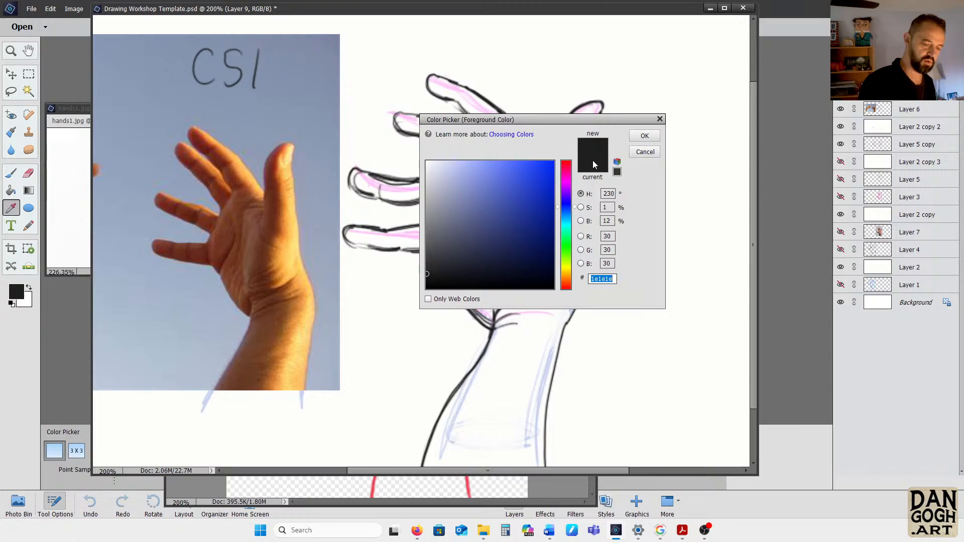
click(497, 167)
click(654, 137)
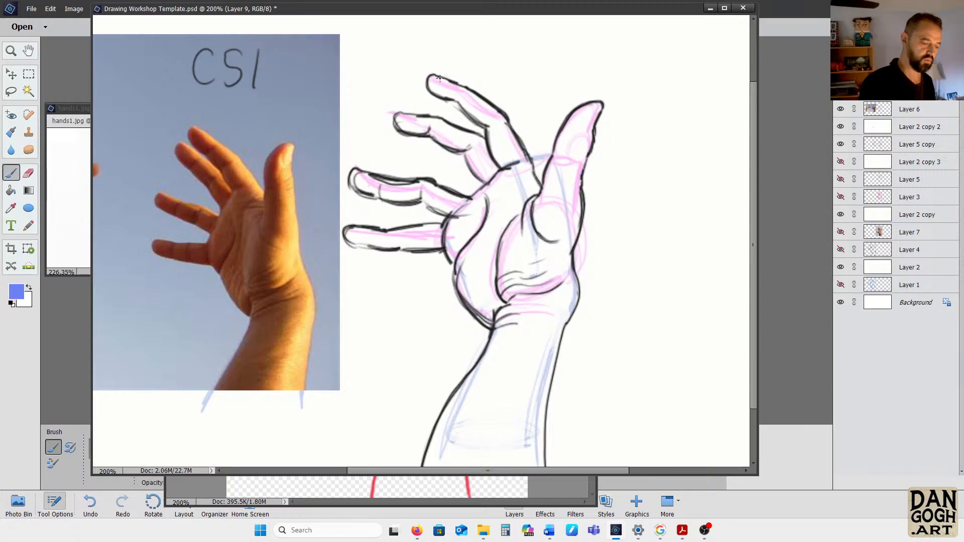
drag(557, 123, 621, 119)
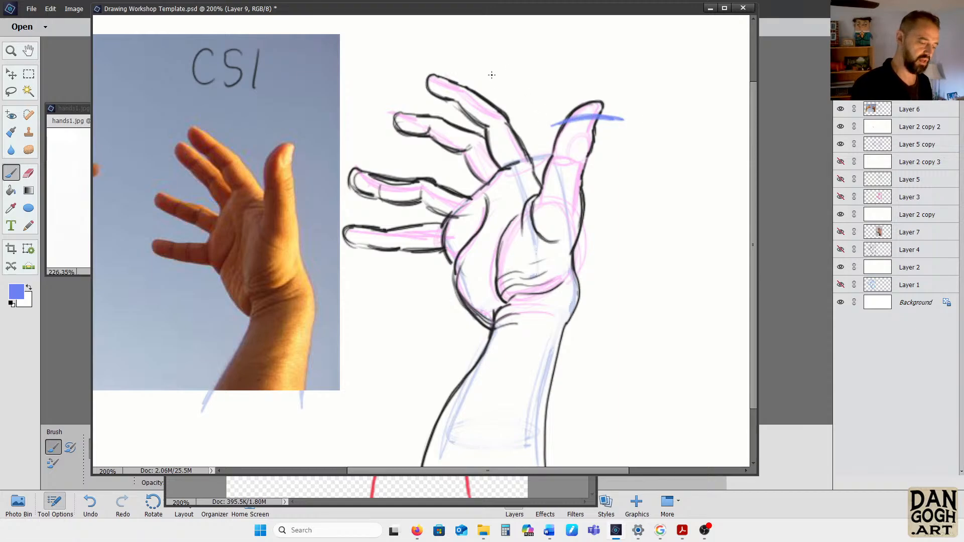
mouse_move(434, 75)
mouse_down()
mouse_move(422, 88)
mouse_move(437, 62)
mouse_move(404, 143)
mouse_move(371, 162)
mouse_move(355, 207)
mouse_move(362, 171)
mouse_move(365, 273)
mouse_up()
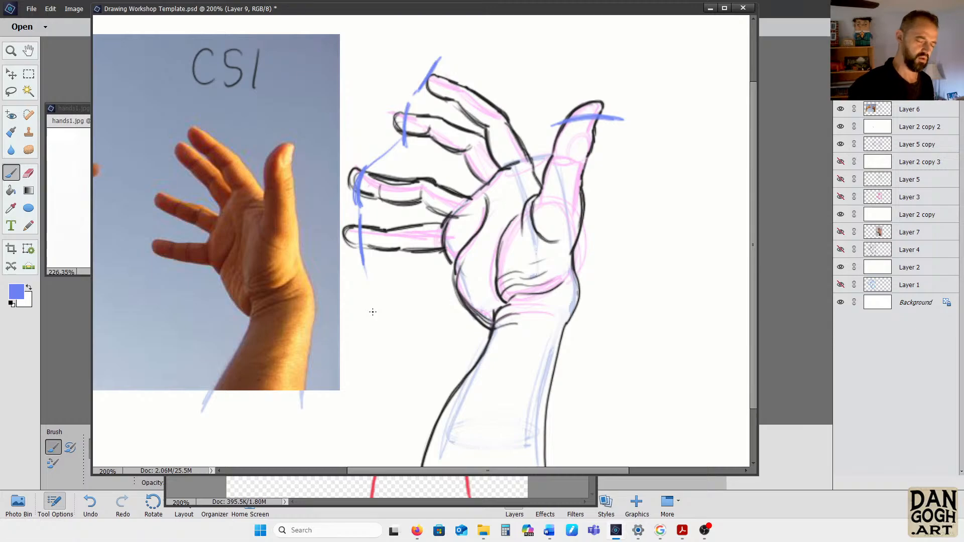
On Layer 6, erase the black ink of the thumb and fingertips beyond and around the blue cut-off marks
click(920, 109)
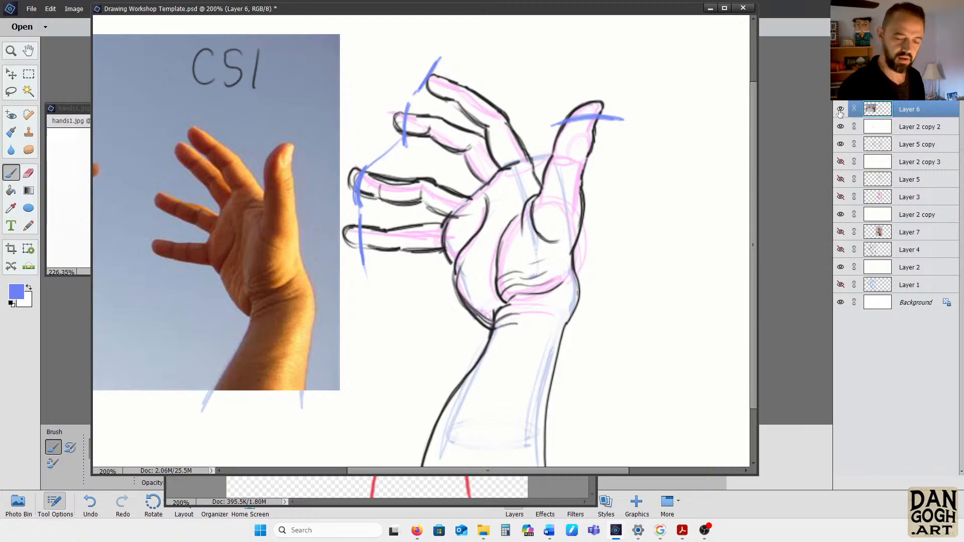
click(841, 110)
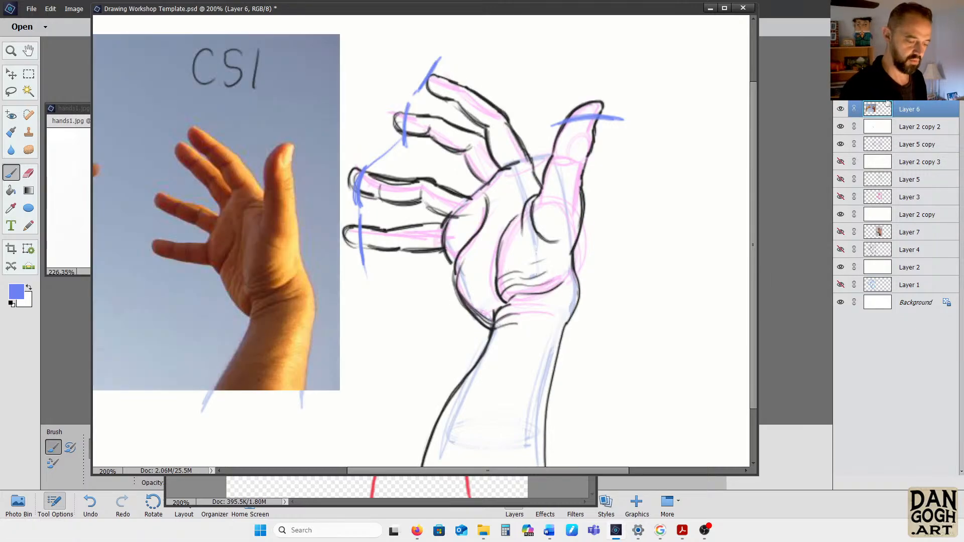
click(29, 173)
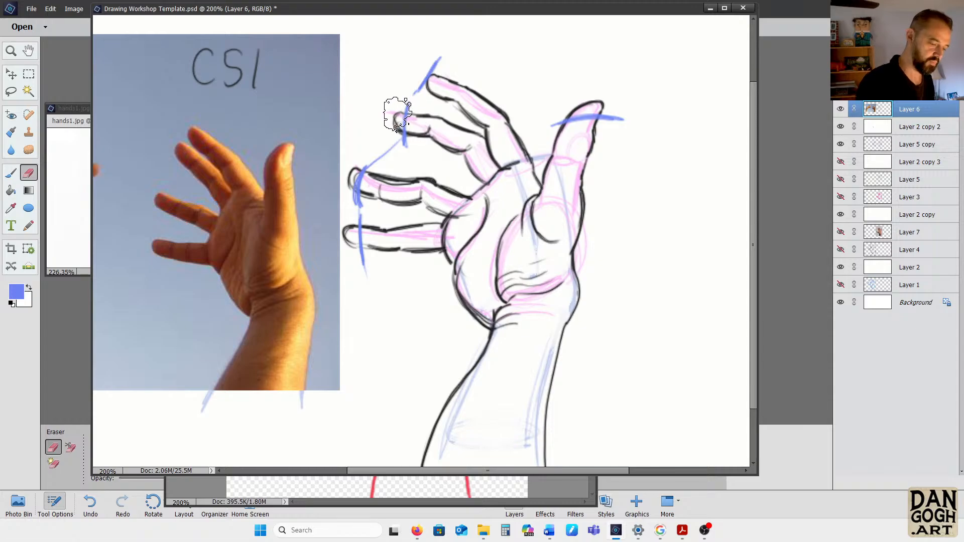
mouse_move(404, 138)
mouse_down()
mouse_move(403, 108)
mouse_move(399, 128)
mouse_move(414, 134)
mouse_move(408, 102)
mouse_move(431, 87)
mouse_move(439, 94)
mouse_up()
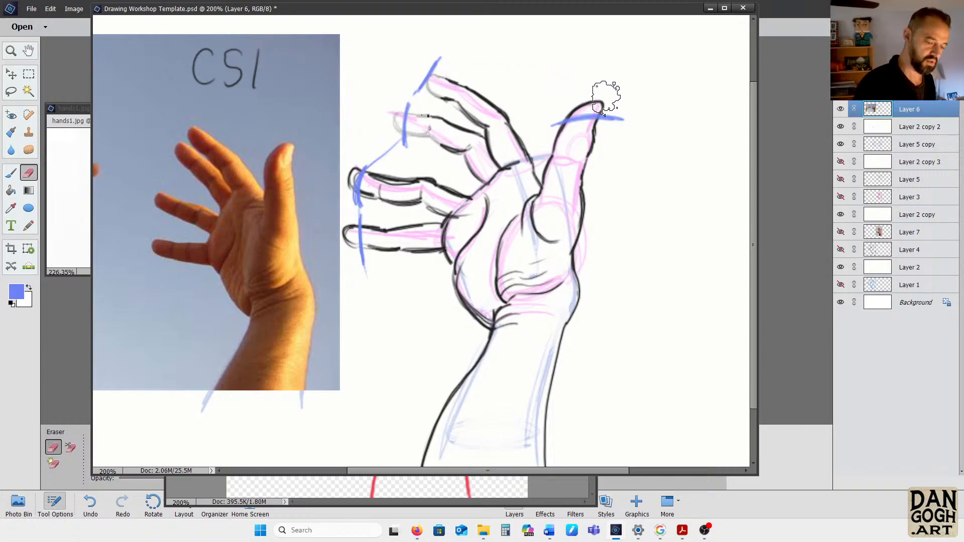
mouse_move(587, 104)
mouse_down()
mouse_move(575, 109)
mouse_move(603, 108)
mouse_move(584, 193)
mouse_up()
drag(565, 123, 555, 143)
mouse_move(362, 171)
mouse_down()
mouse_move(358, 211)
mouse_move(347, 225)
mouse_move(356, 259)
mouse_move(336, 243)
mouse_up()
key(b)
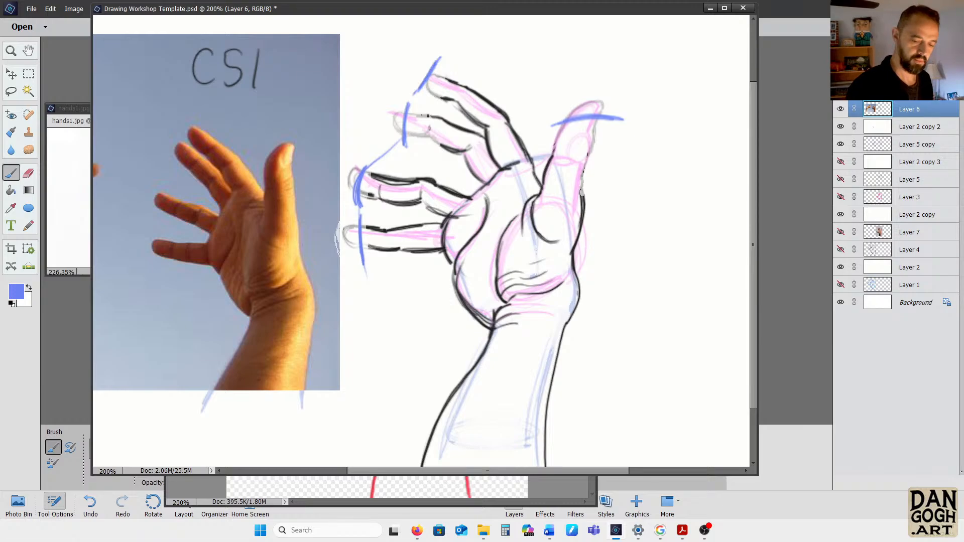
Compare the drawing before and after the fingertip erasures, and check Layer 6 by briefly hiding it
key(ctrl+z)
key(ctrl+z)
key(ctrl+z)
key(ctrl+y)
key(ctrl+y)
key(ctrl+y)
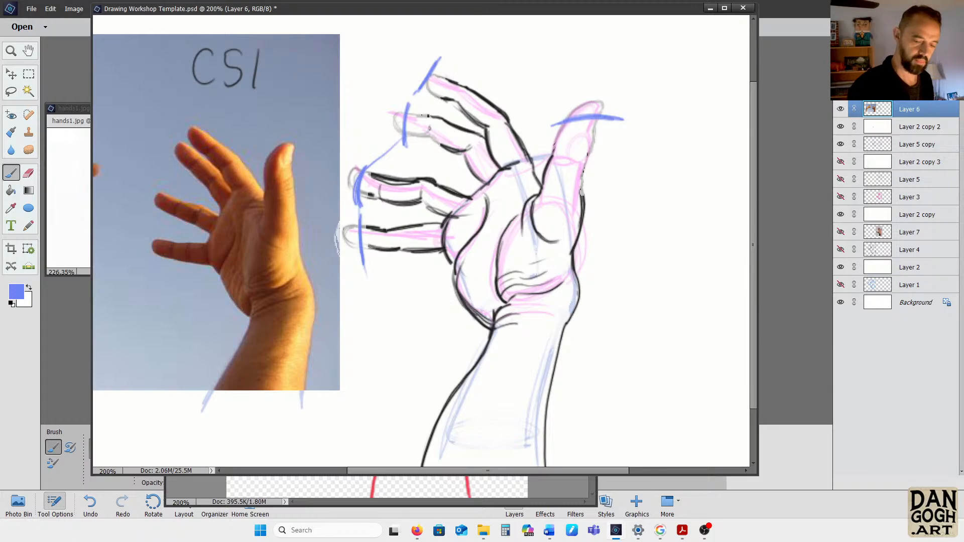
click(840, 108)
click(841, 109)
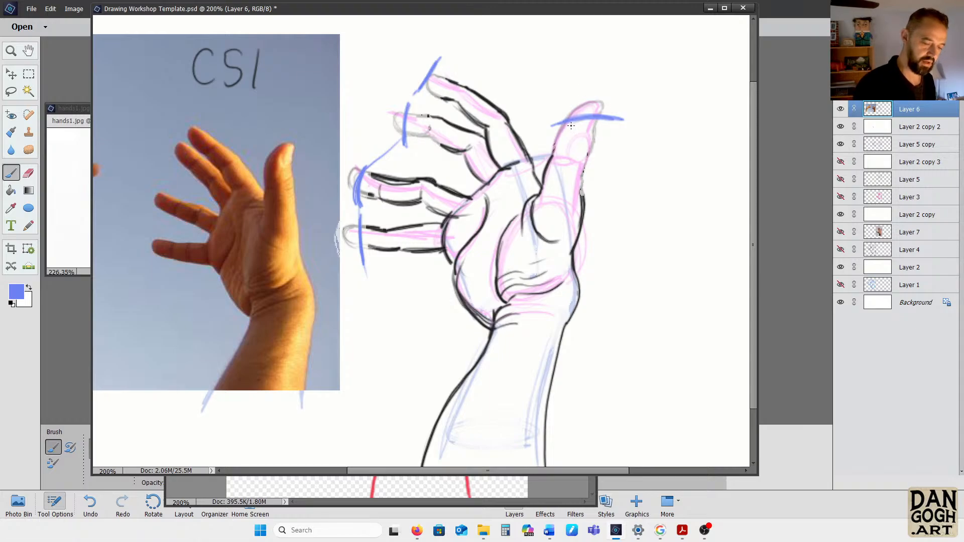
Set the foreground colour to black and re-ink a shorter thumb ending at its blue mark, down both sides to its base
click(17, 293)
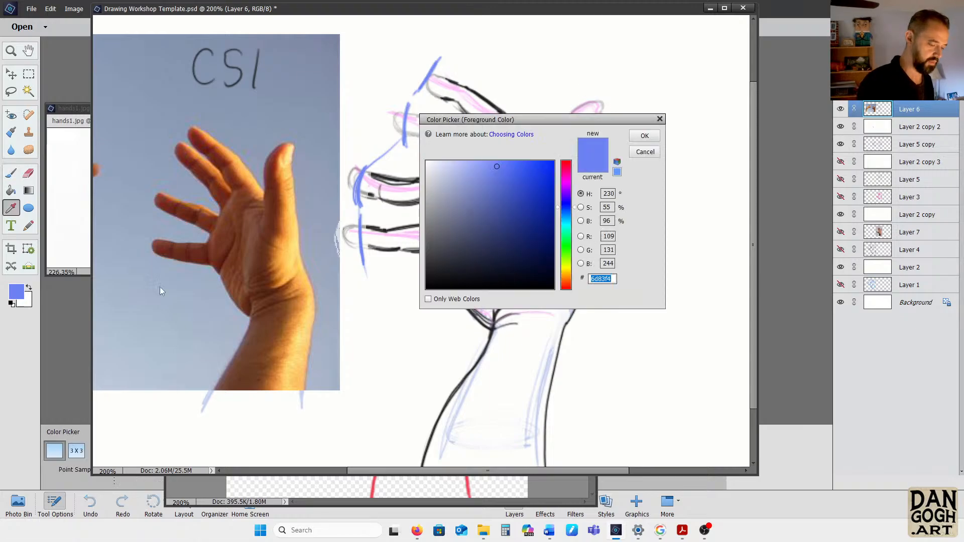
click(551, 285)
click(644, 135)
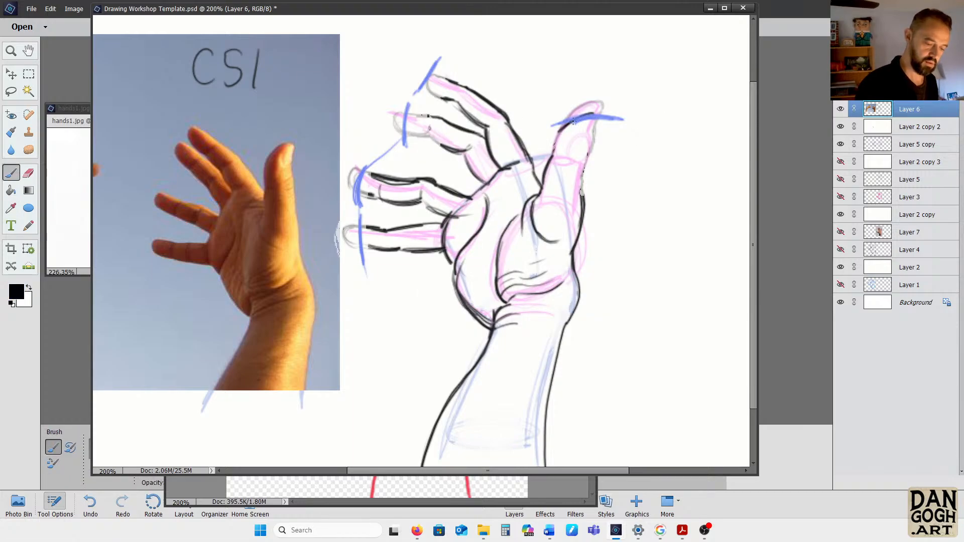
drag(591, 118, 584, 211)
drag(571, 122, 533, 203)
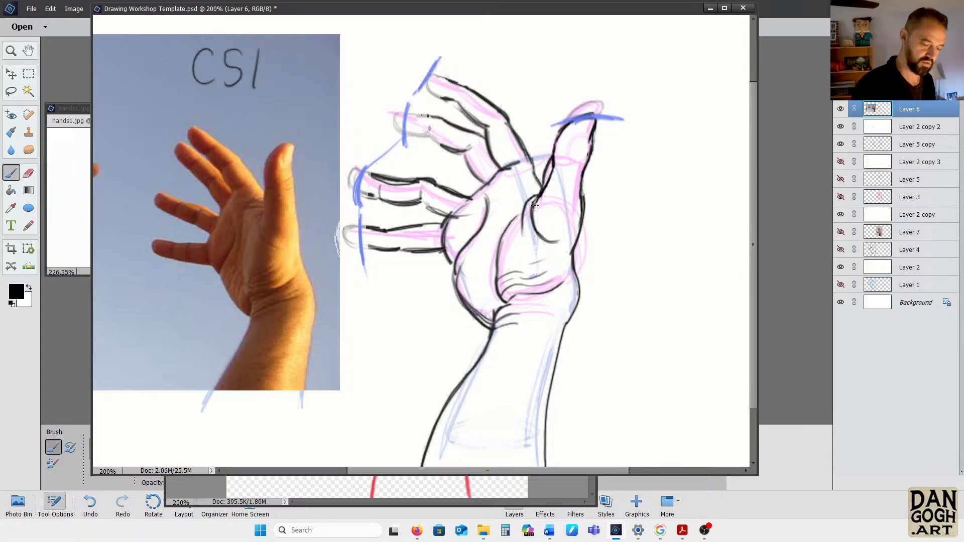
Erase the excess black lines where the index finger's base meets the thumb
click(28, 173)
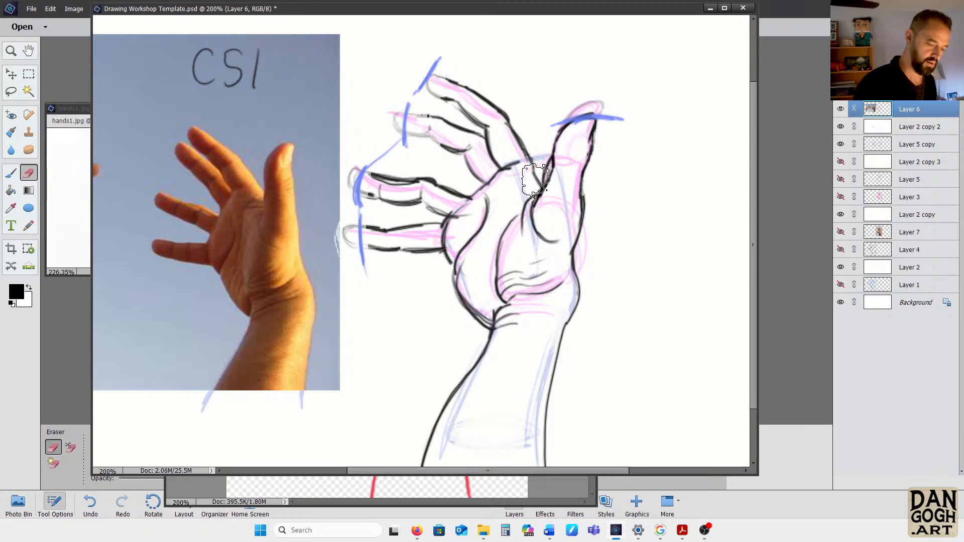
key(ctrl+equal)
key(ctrl+equal)
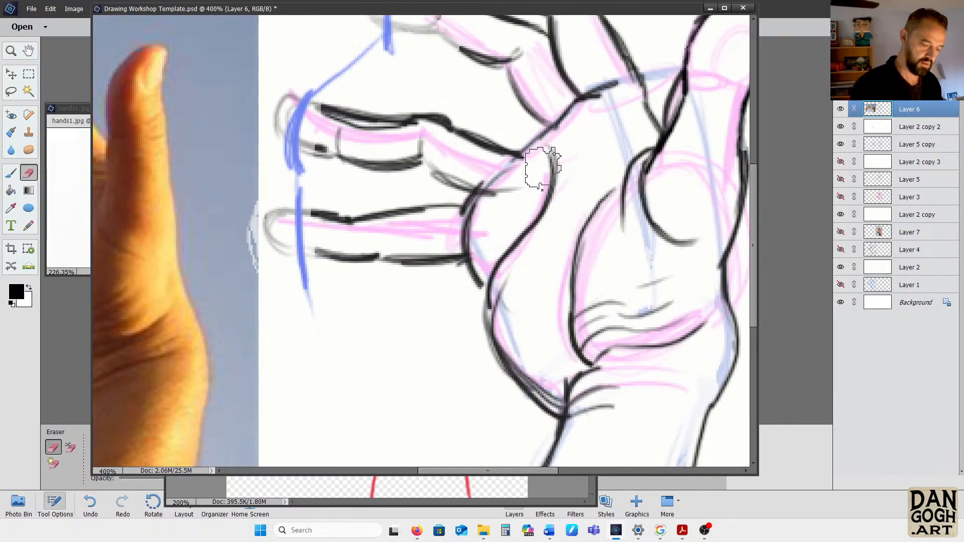
scroll(562, 161, down, 2)
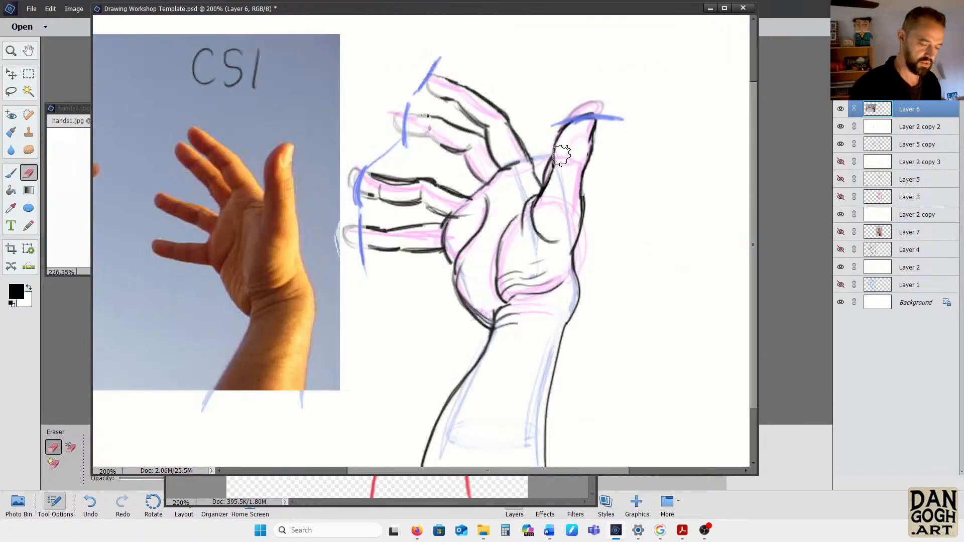
drag(544, 168, 542, 174)
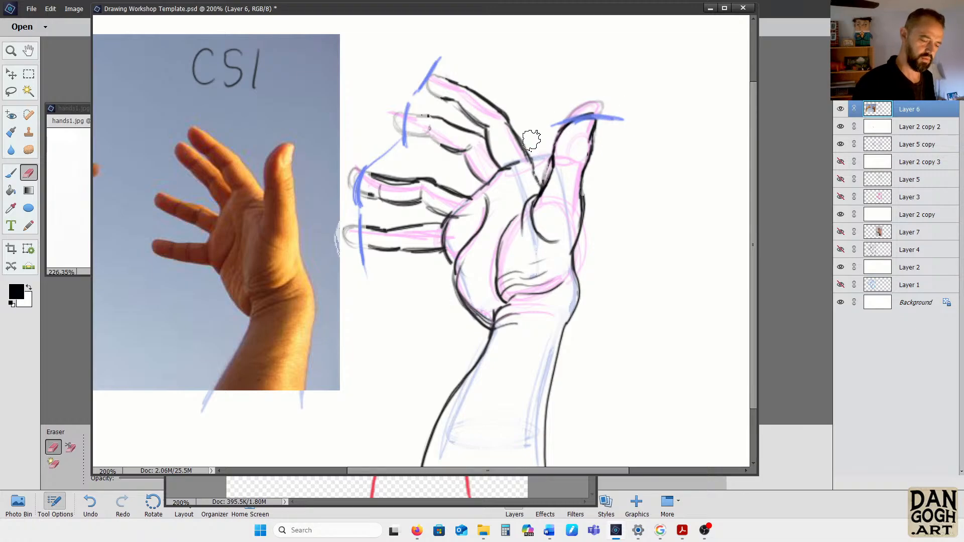
Re-ink the index and middle fingers in black, shortened to the blue marks, with their joint creases
click(11, 173)
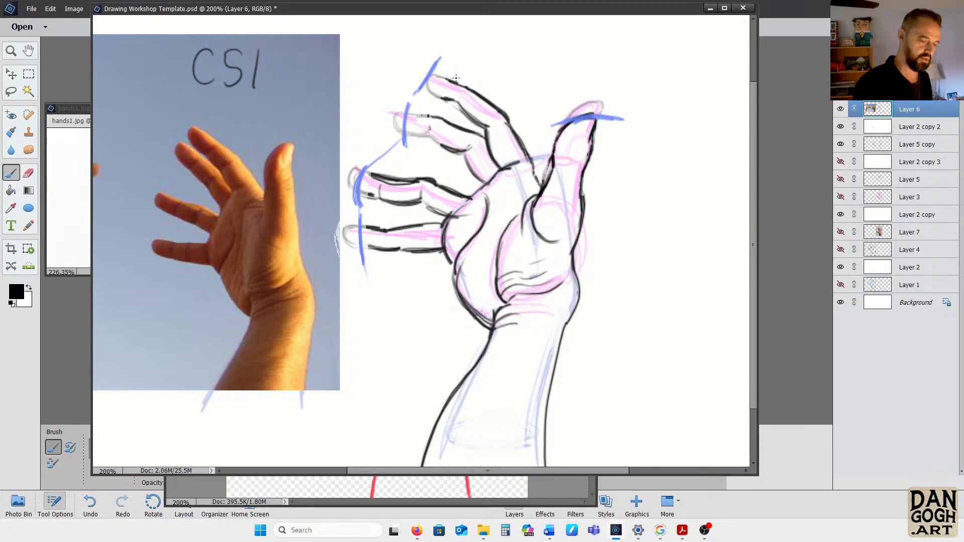
mouse_move(461, 87)
mouse_down()
mouse_move(434, 79)
mouse_move(445, 104)
mouse_move(435, 89)
mouse_move(454, 105)
mouse_move(434, 80)
mouse_move(494, 110)
mouse_move(459, 99)
mouse_up()
drag(487, 130, 501, 127)
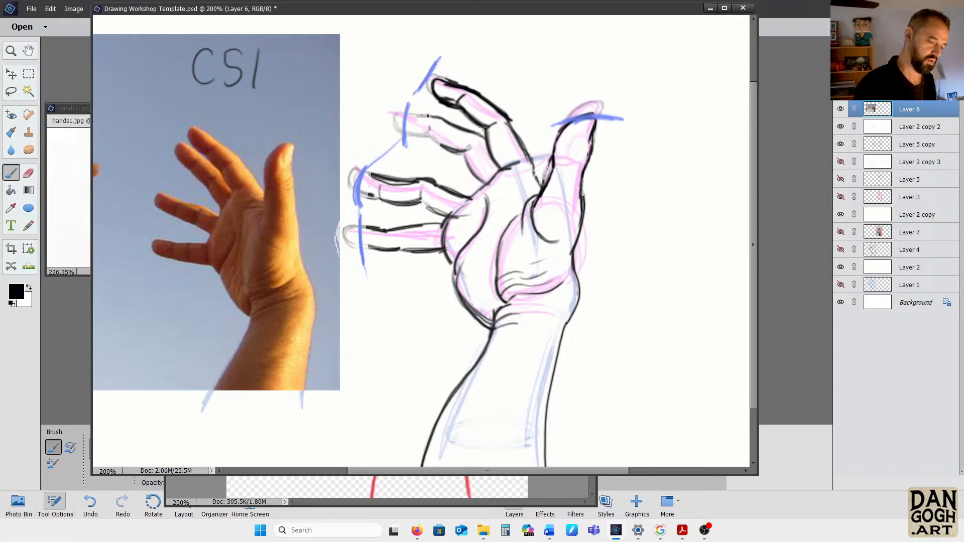
mouse_move(442, 118)
mouse_down()
mouse_move(410, 117)
mouse_move(411, 134)
mouse_move(408, 121)
mouse_move(431, 135)
mouse_move(408, 119)
mouse_move(417, 115)
mouse_move(480, 131)
mouse_move(456, 145)
mouse_move(466, 149)
mouse_move(407, 128)
mouse_move(499, 191)
mouse_up()
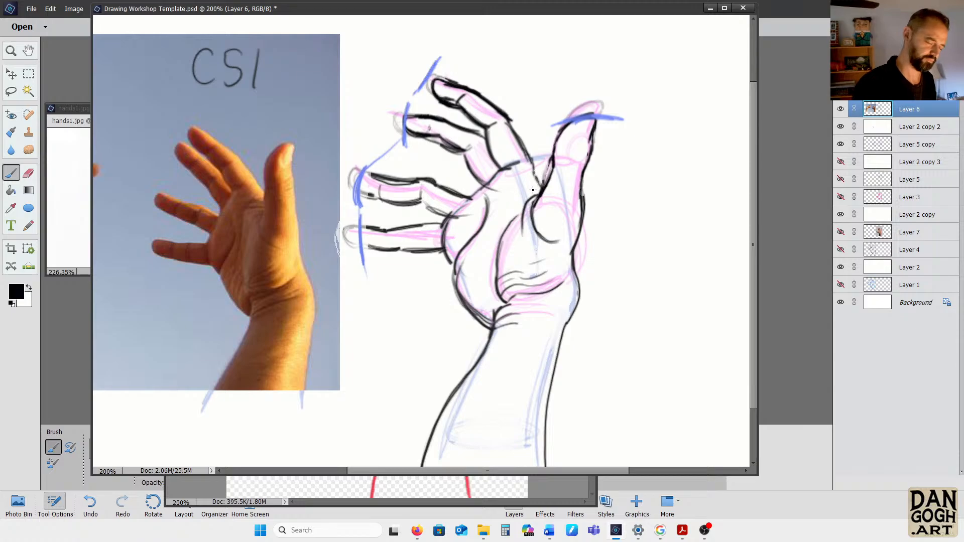
Re-ink the ring and little fingers shortened to the blue marks, and reinforce the palm edge between the fingers
mouse_move(424, 185)
mouse_down()
mouse_move(387, 182)
mouse_move(371, 197)
mouse_move(362, 174)
mouse_move(375, 197)
mouse_move(362, 177)
mouse_move(373, 174)
mouse_move(388, 197)
mouse_move(427, 201)
mouse_move(454, 217)
mouse_move(445, 196)
mouse_up()
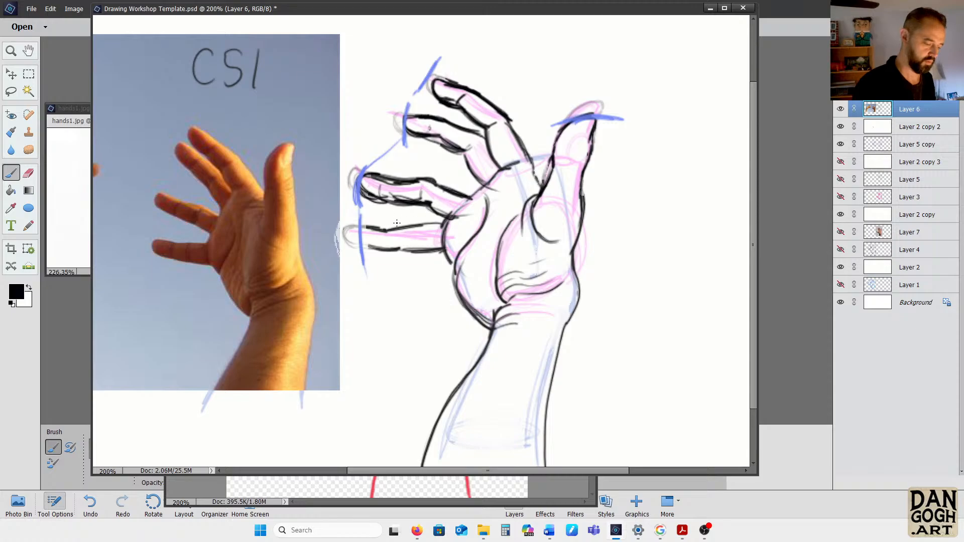
mouse_move(382, 230)
mouse_down()
mouse_move(380, 250)
mouse_move(392, 229)
mouse_move(437, 226)
mouse_move(412, 251)
mouse_move(424, 255)
mouse_move(388, 248)
mouse_move(454, 257)
mouse_up()
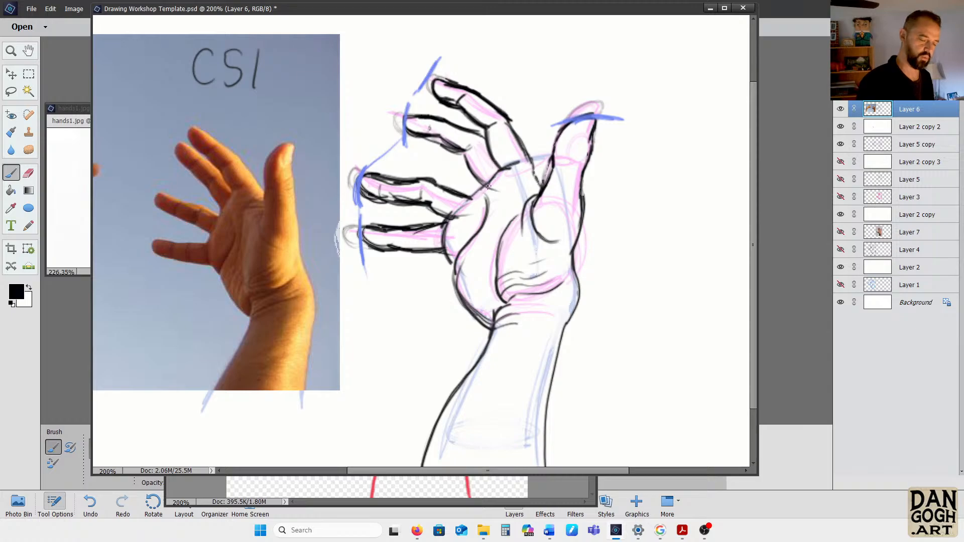
drag(480, 186, 471, 196)
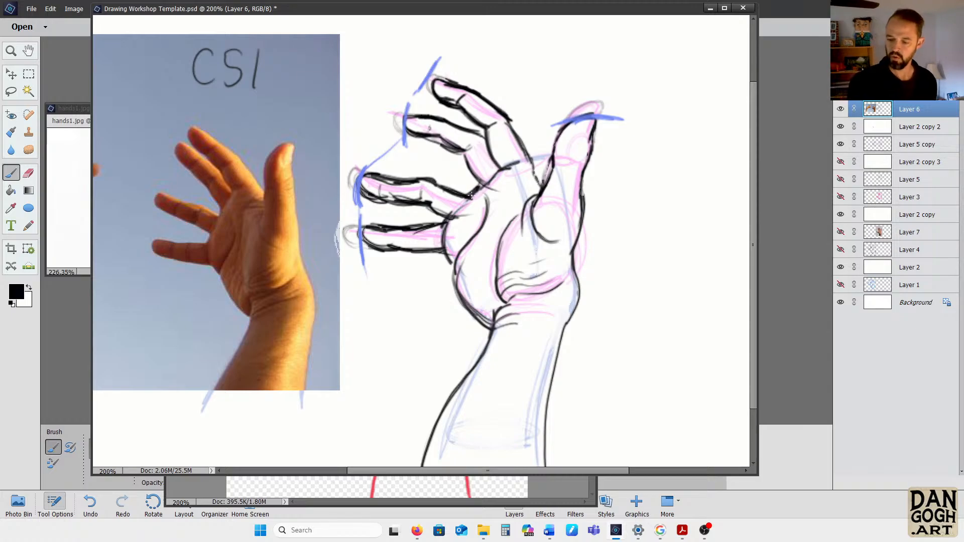
Add black crease lines on the thumb tip, palm and wrist, and darken the outlines at the ring and little fingers' bases
mouse_move(597, 117)
mouse_down()
mouse_move(579, 117)
mouse_move(557, 144)
mouse_move(588, 125)
mouse_move(583, 140)
mouse_up()
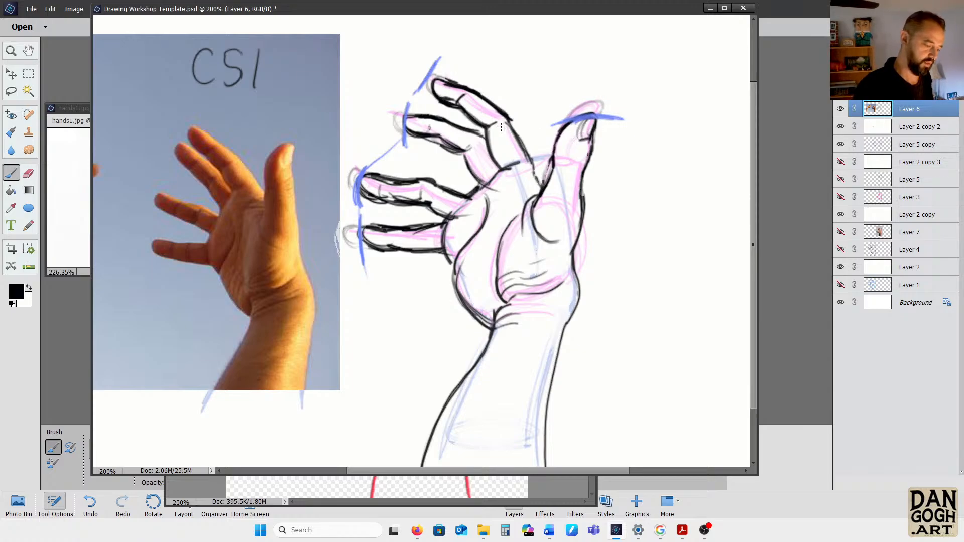
mouse_move(515, 197)
mouse_down()
mouse_move(530, 195)
mouse_move(477, 263)
mouse_move(471, 296)
mouse_move(489, 302)
mouse_up()
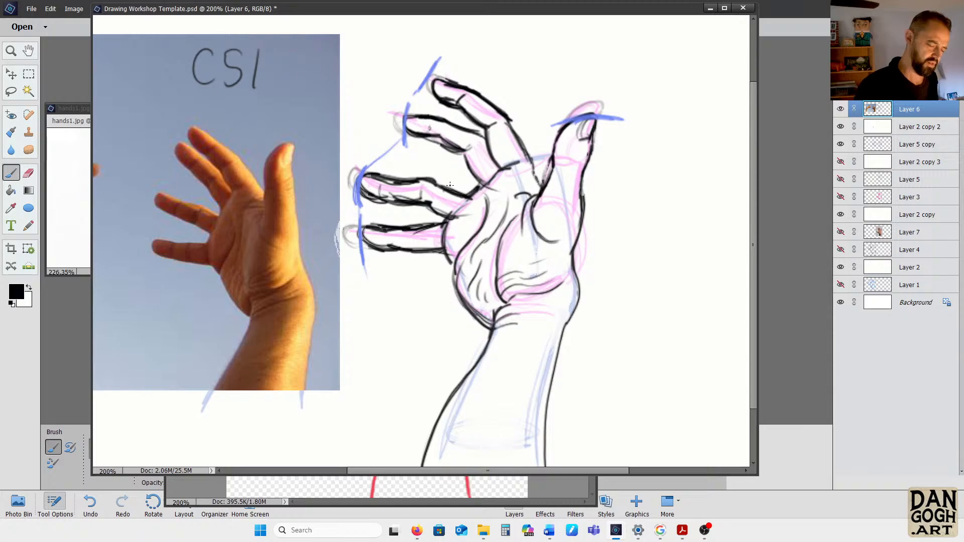
drag(436, 184, 475, 192)
drag(446, 222, 442, 249)
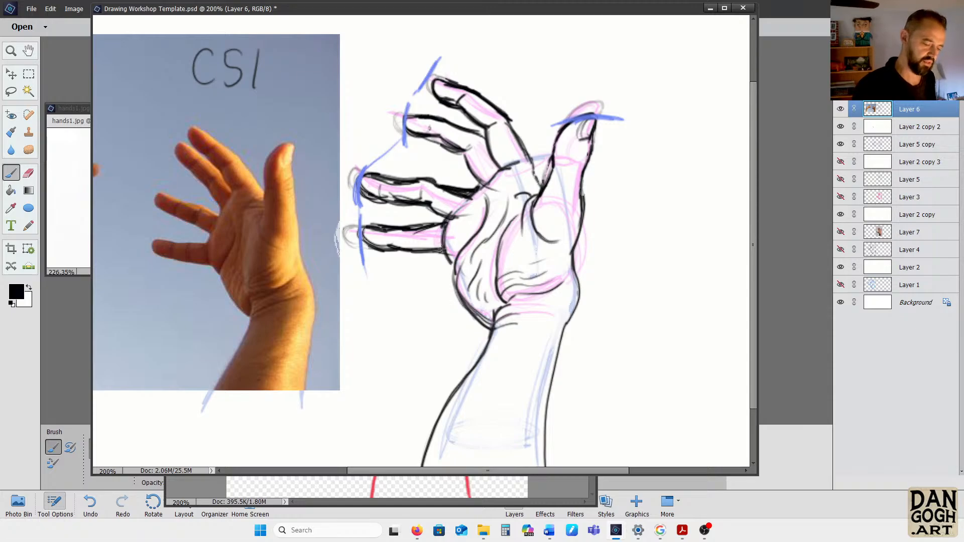
drag(524, 315, 547, 313)
drag(581, 283, 583, 304)
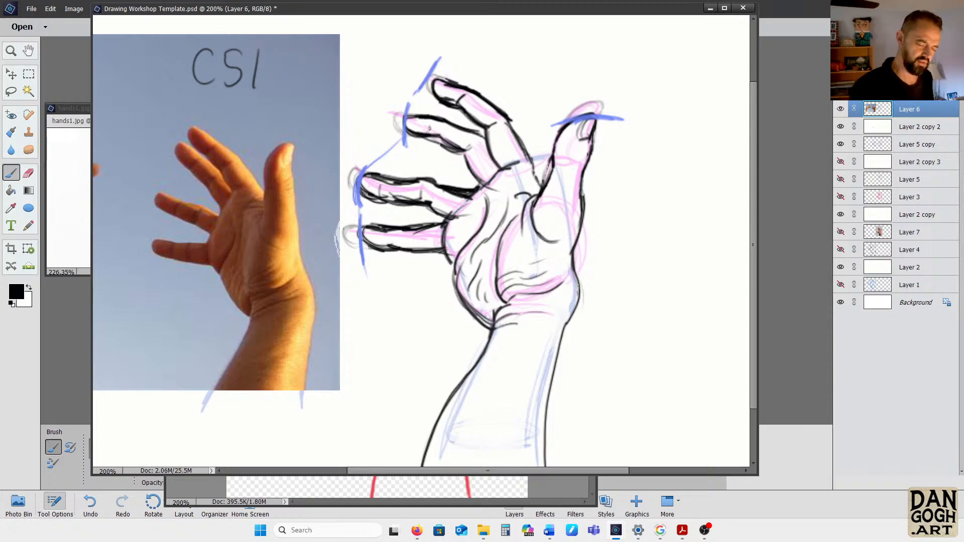
Ink the wrist's thumb-side contour in black and thicken the forearm outline below it with repeated long strokes
drag(574, 267, 579, 289)
mouse_move(578, 229)
mouse_down()
mouse_move(581, 286)
mouse_move(561, 349)
mouse_move(550, 465)
mouse_up()
drag(560, 369, 547, 467)
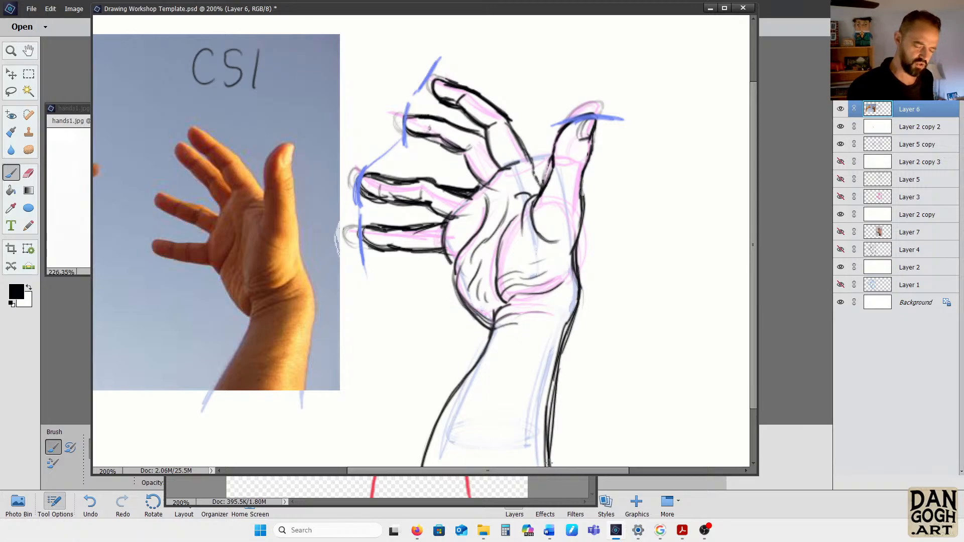
drag(553, 408, 547, 467)
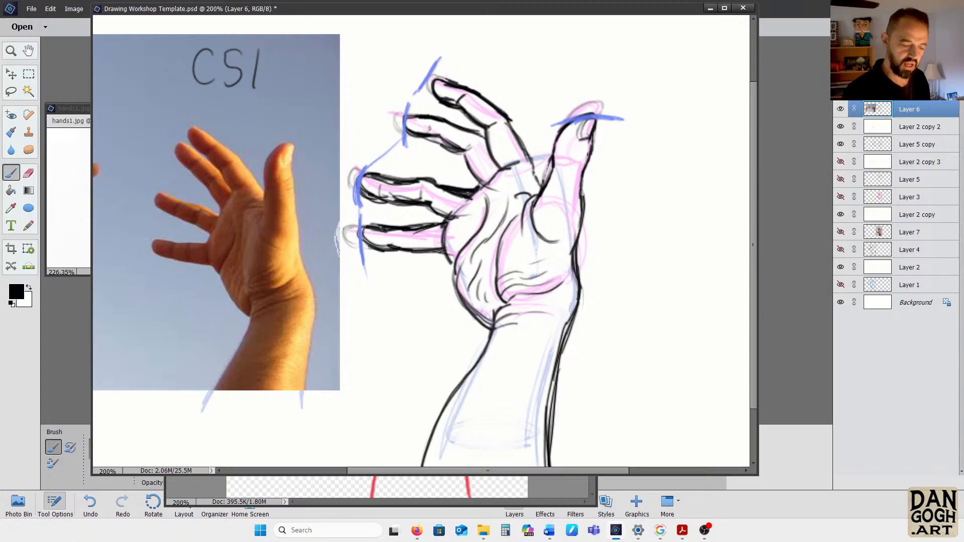
Remove the blue finger-length marks from view, and briefly hide Layer 6 to compare the inked hand with the block-in
key(ctrl+z)
key(ctrl+z)
key(ctrl+z)
key(ctrl+z)
key(ctrl+z)
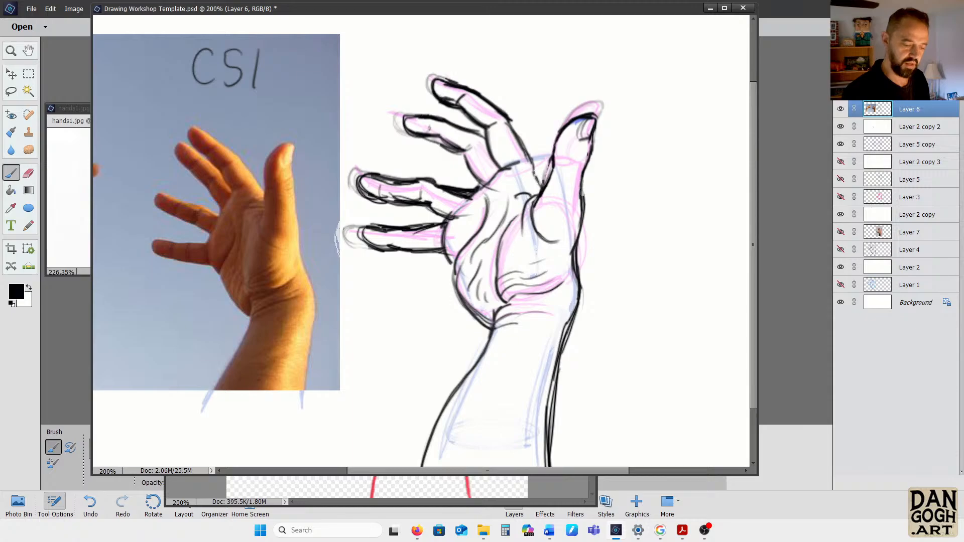
click(841, 109)
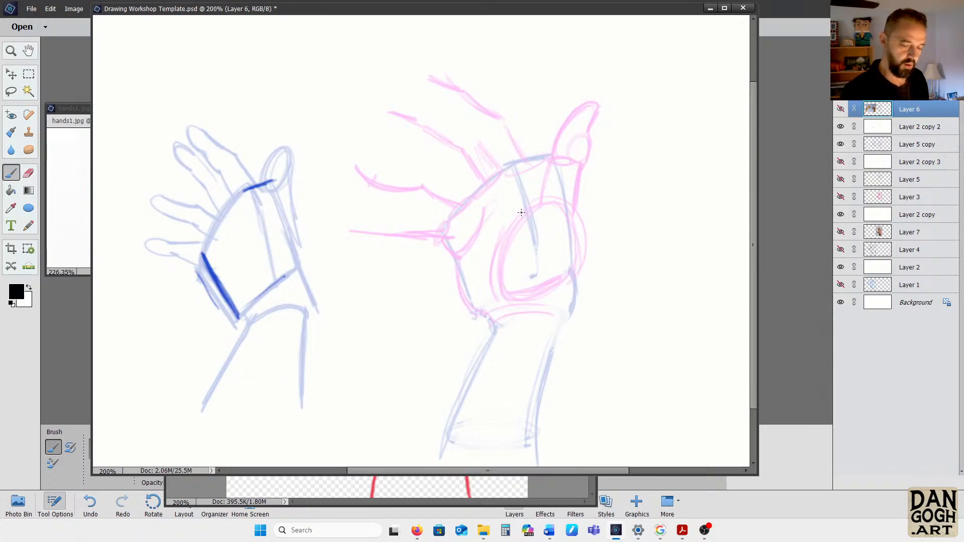
click(841, 110)
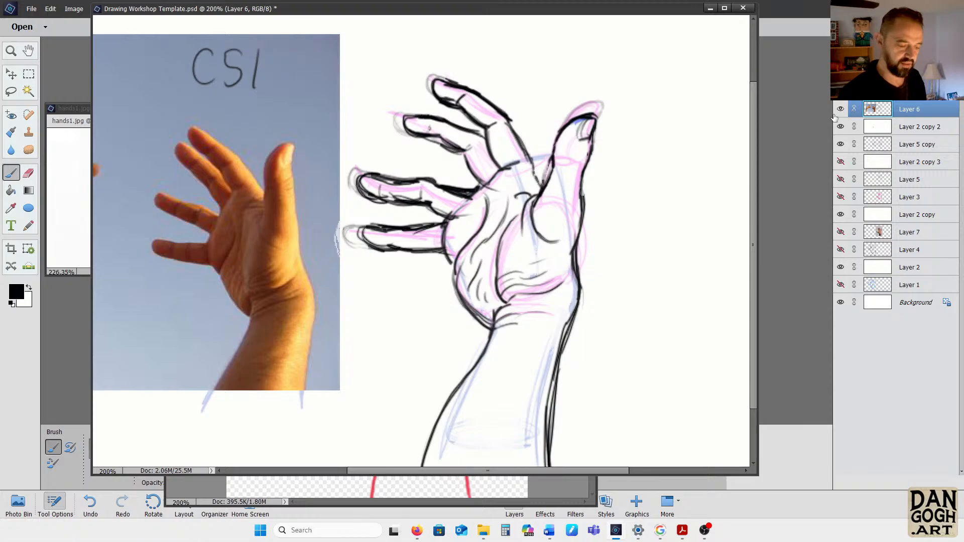
Darken the lower outlines of the index and middle fingers down to the thumb web, and add black joint creases on the thumb
mouse_move(408, 130)
mouse_down()
mouse_move(455, 151)
mouse_move(488, 184)
mouse_up()
drag(488, 132, 499, 162)
drag(509, 120, 539, 180)
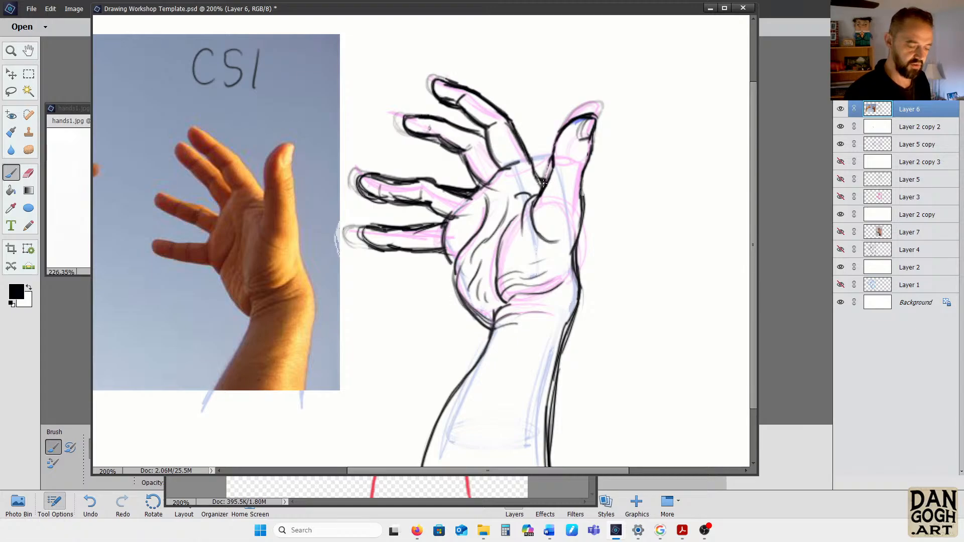
mouse_move(563, 127)
mouse_down()
mouse_move(552, 172)
mouse_move(586, 148)
mouse_move(584, 155)
mouse_up()
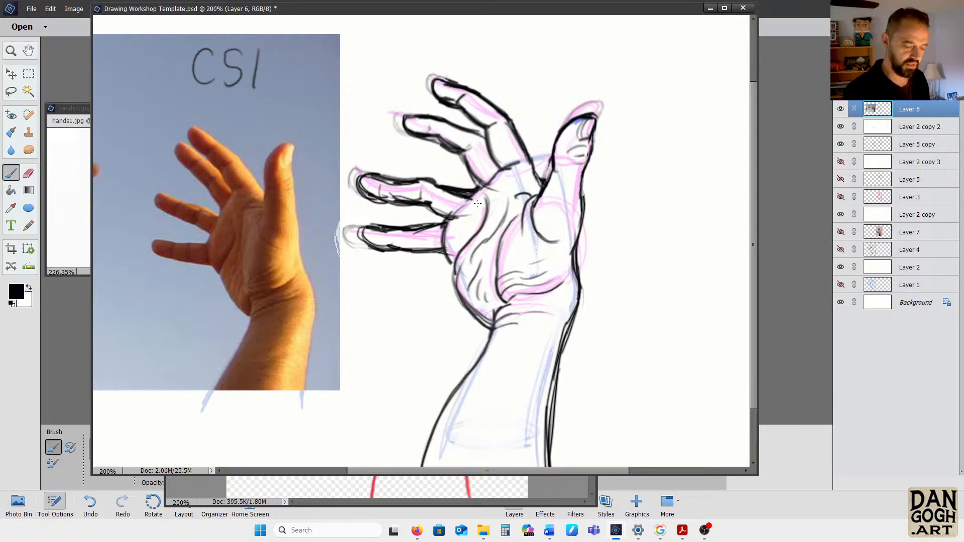
Thicken both forearm outlines in black, and reinforce the palm's outer edge from the wrist to the little finger
mouse_move(576, 271)
mouse_down()
mouse_move(556, 380)
mouse_move(553, 411)
mouse_move(561, 356)
mouse_move(557, 470)
mouse_up()
drag(492, 324, 447, 421)
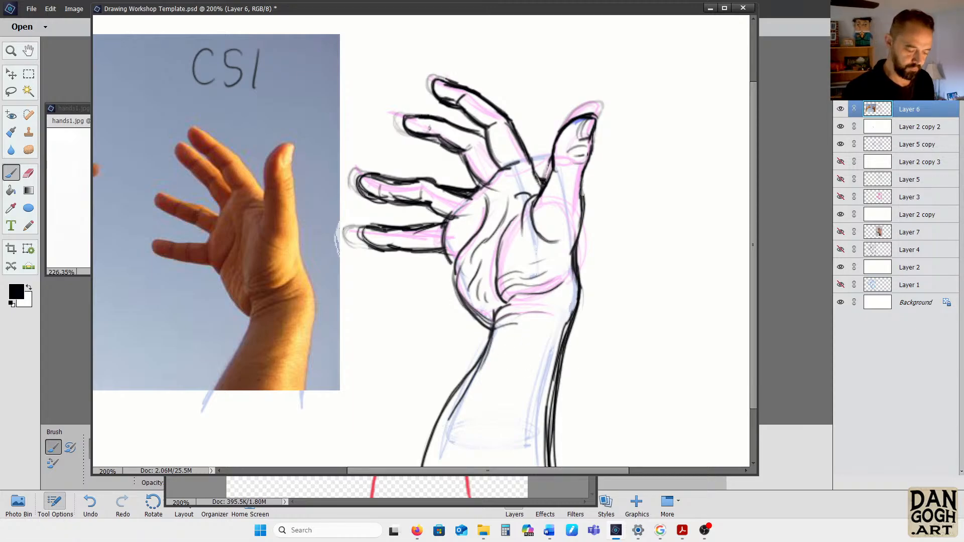
mouse_move(471, 376)
mouse_down()
mouse_move(430, 466)
mouse_move(487, 340)
mouse_up()
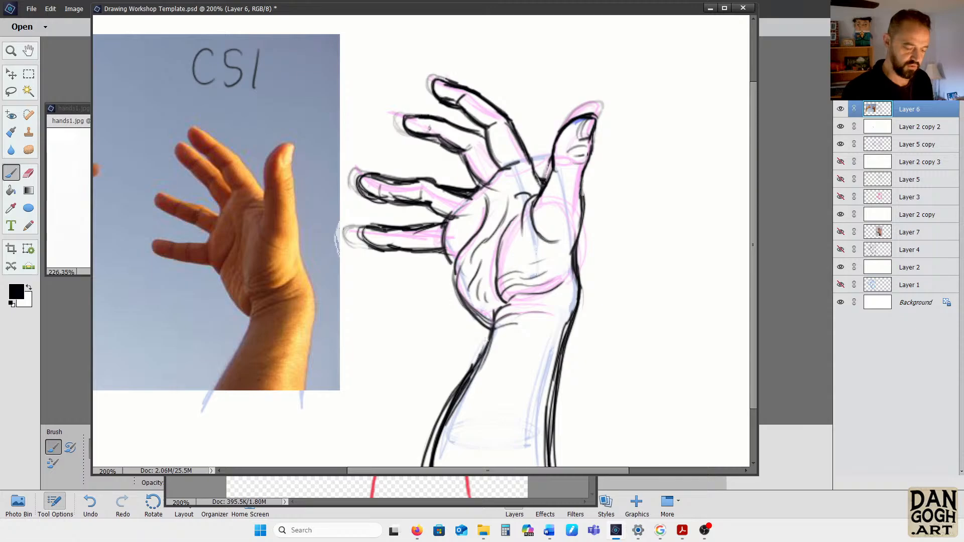
mouse_move(461, 278)
mouse_down()
mouse_move(481, 328)
mouse_move(492, 327)
mouse_move(442, 251)
mouse_up()
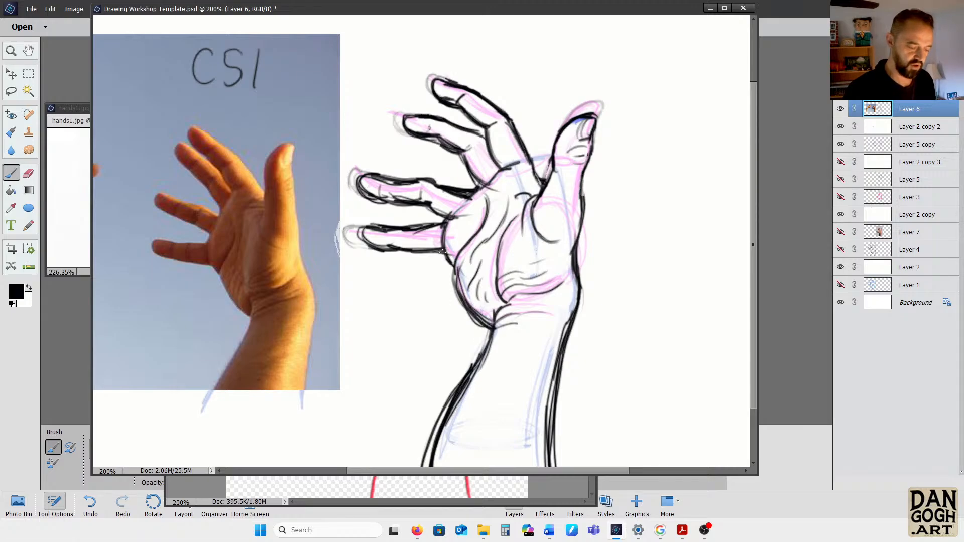